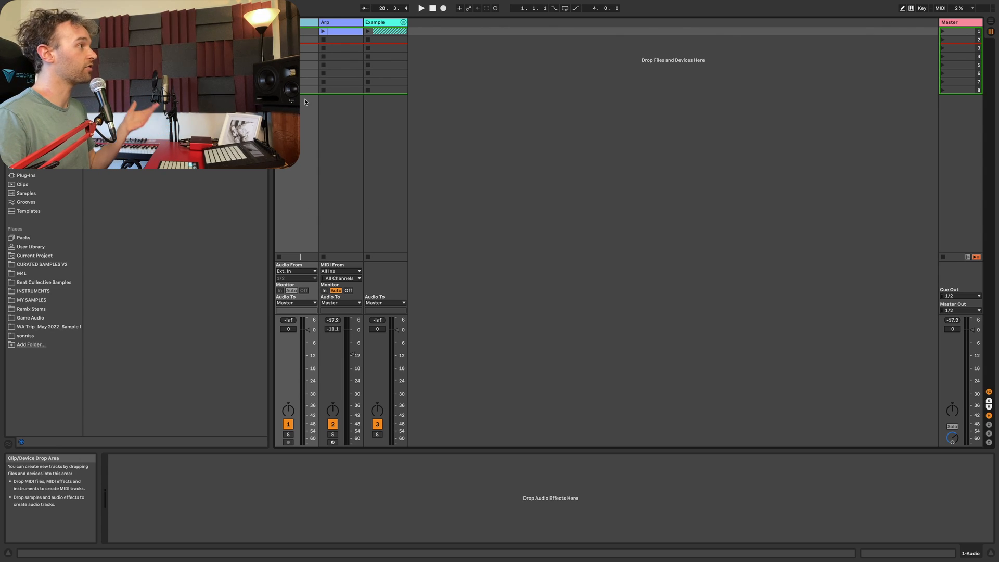
# Hide and restore the mixer's In/Out section, and set the first audio track's external input channel to 1 Mic.
pyautogui.click(989, 392)
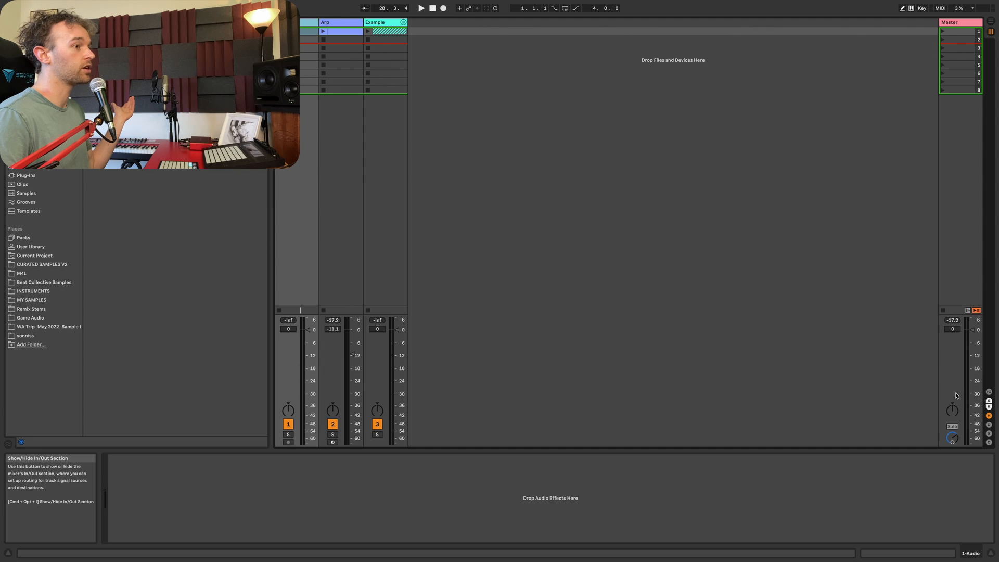
pyautogui.click(968, 325)
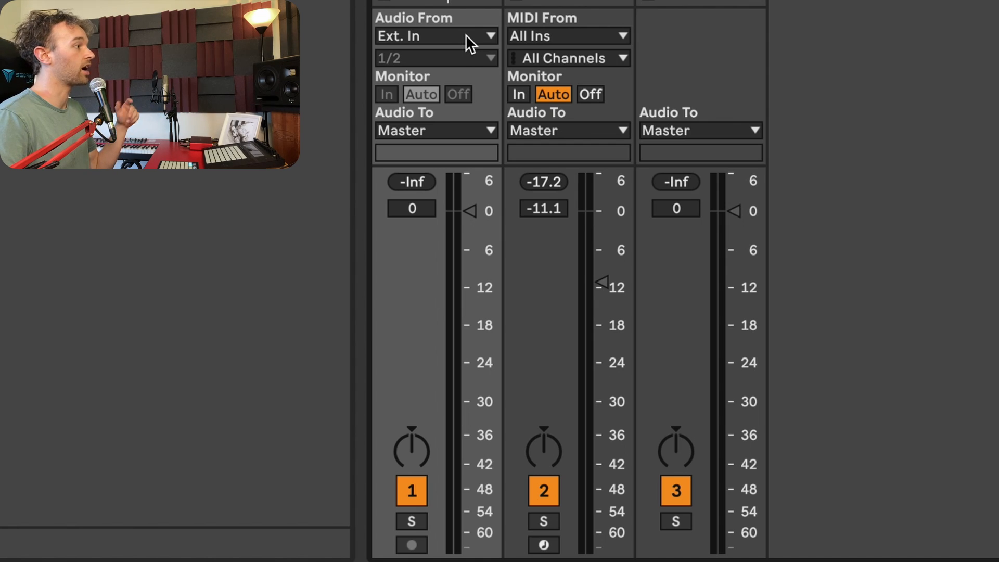
pyautogui.click(467, 58)
pyautogui.click(463, 114)
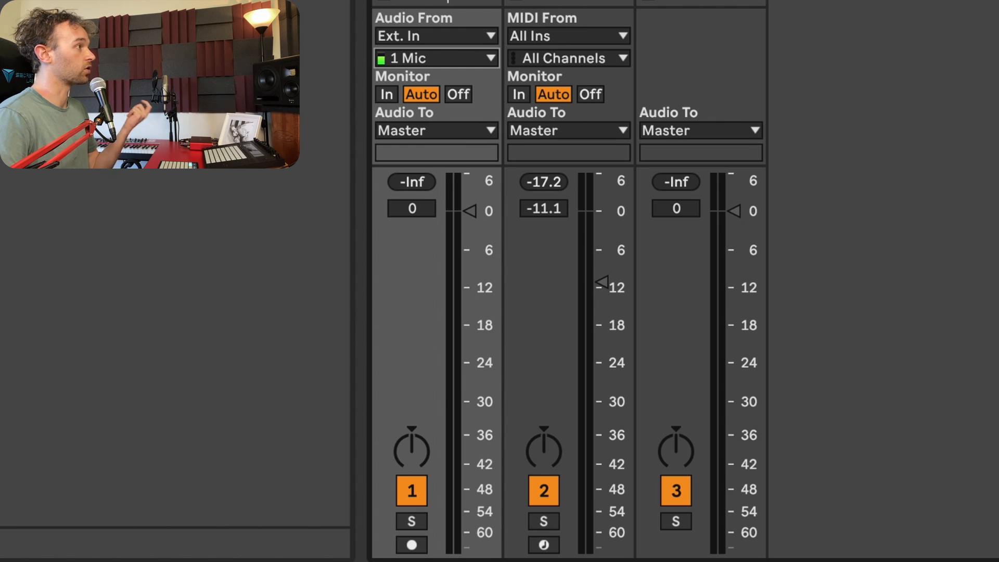
# Insert a second audio track and route the first audio track's output to 2-Audio.
pyautogui.hotkey('ctrl', 't')
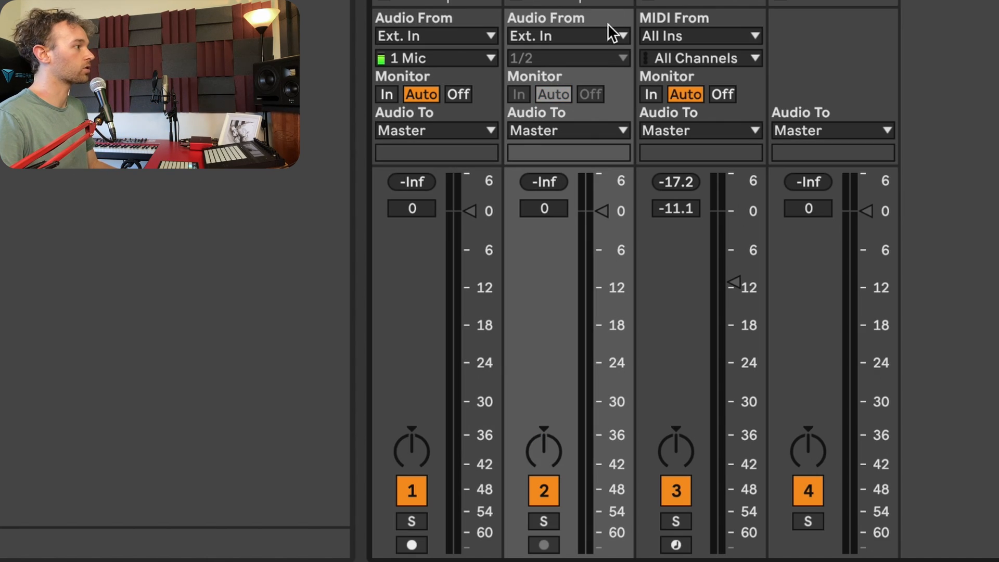
pyautogui.click(462, 128)
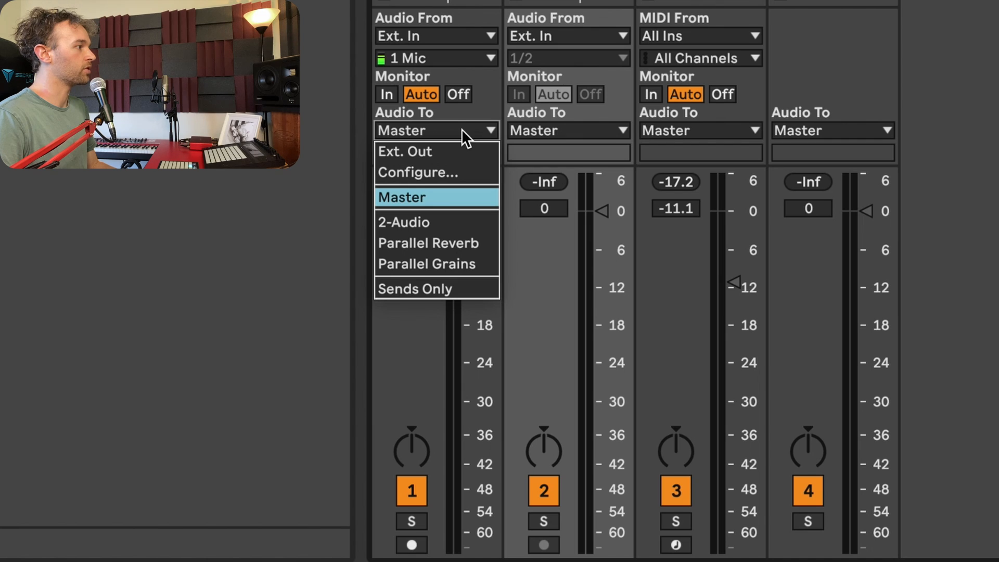
pyautogui.click(454, 216)
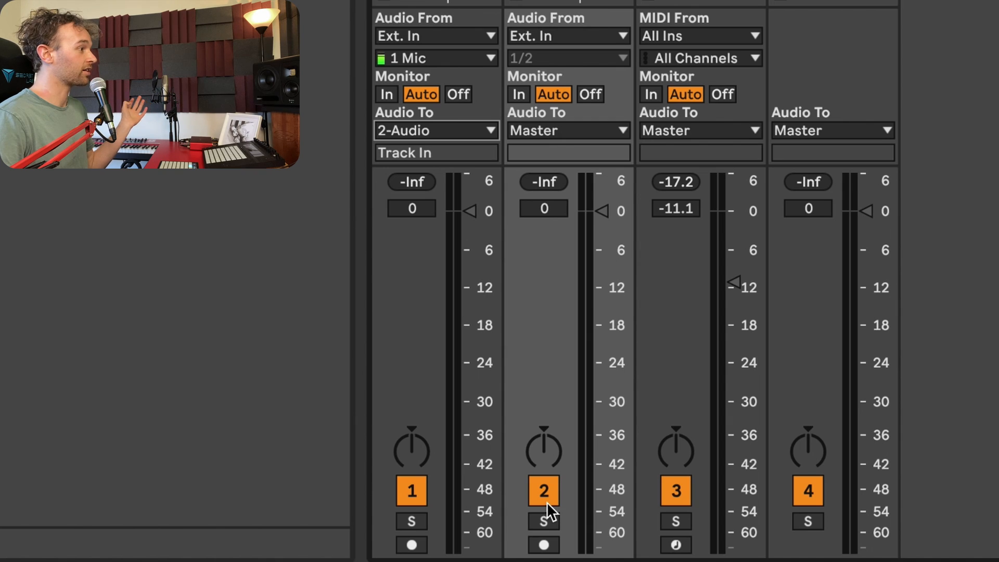
# Deactivate the second audio track and arm both audio tracks for recording.
pyautogui.click(542, 489)
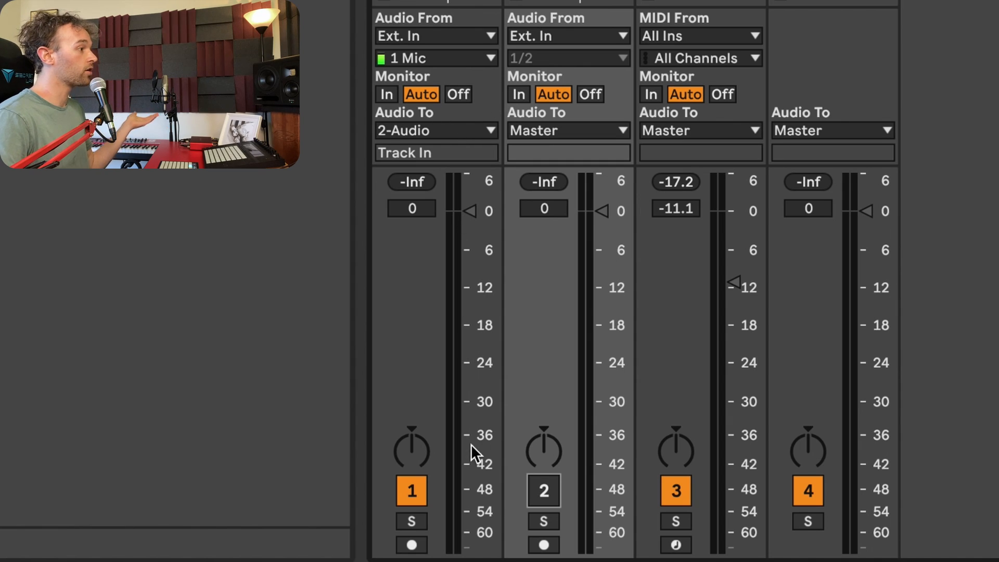
pyautogui.click(416, 542)
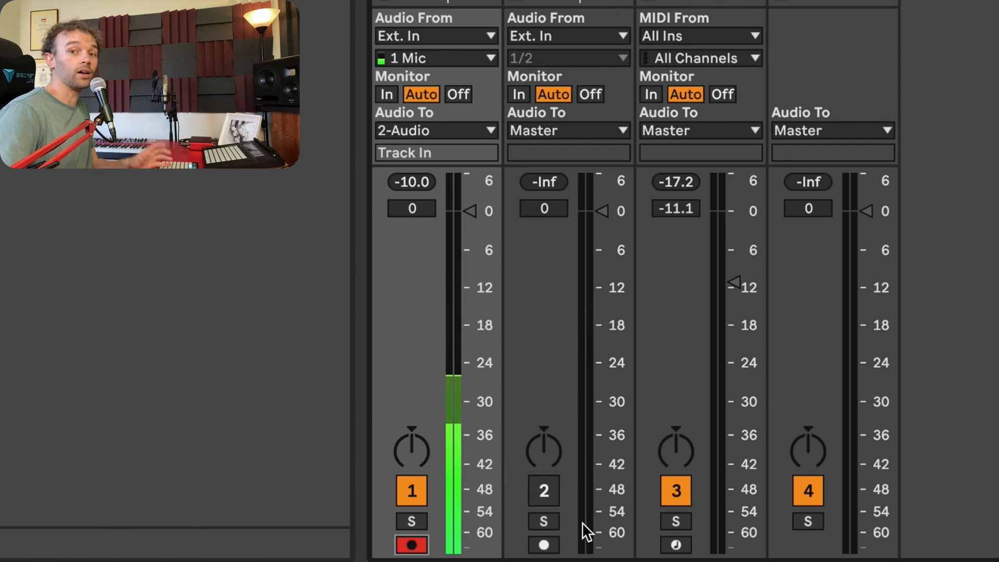
pyautogui.click(544, 545)
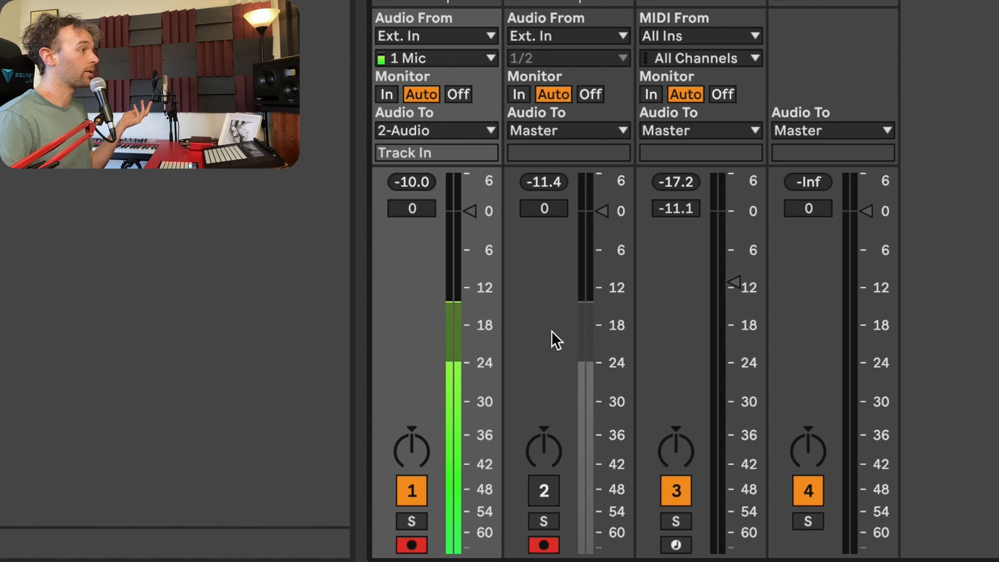
# Set monitoring to In on both audio tracks, toggle the second track's solo on and off, and disarm both.
pyautogui.click(388, 93)
pyautogui.click(518, 94)
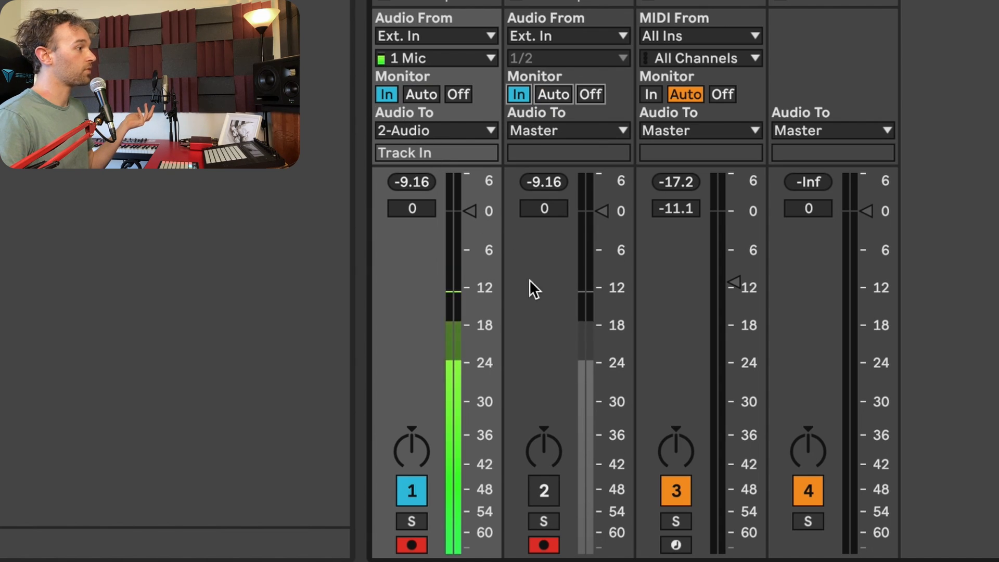
pyautogui.click(543, 520)
pyautogui.click(543, 521)
pyautogui.click(544, 544)
pyautogui.click(403, 544)
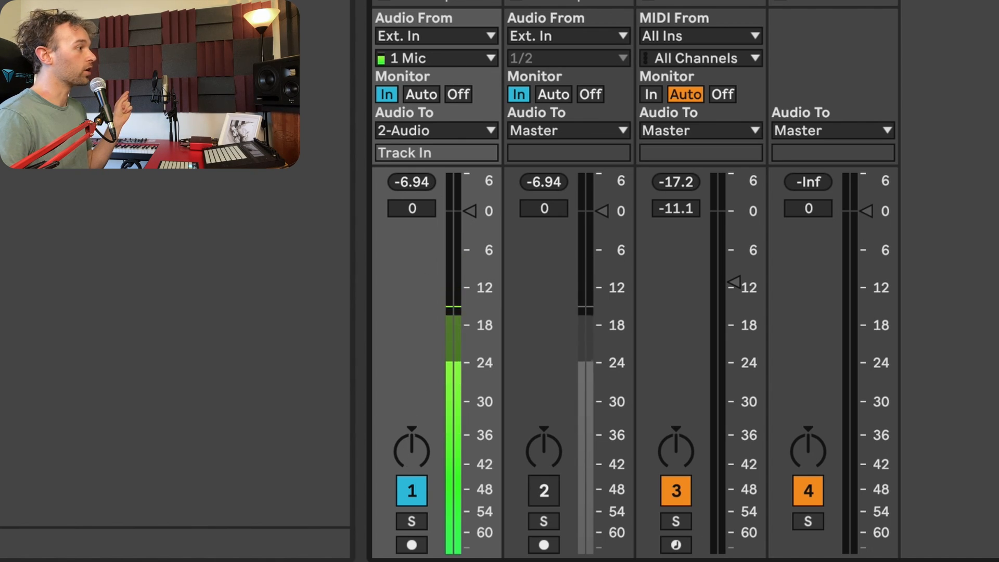
# Deactivate the first audio track and set its output routing to Sends Only.
pyautogui.click(420, 487)
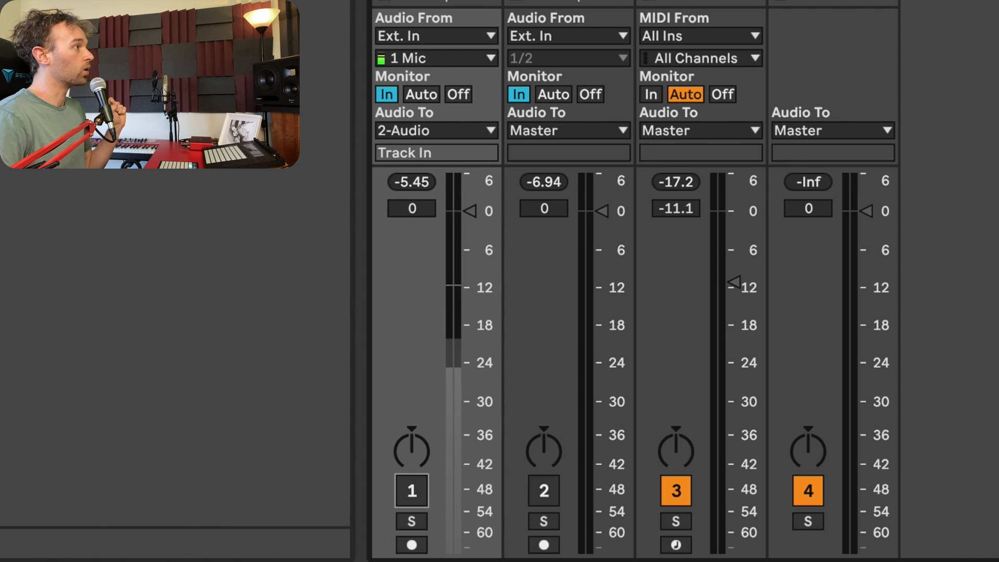
pyautogui.click(458, 125)
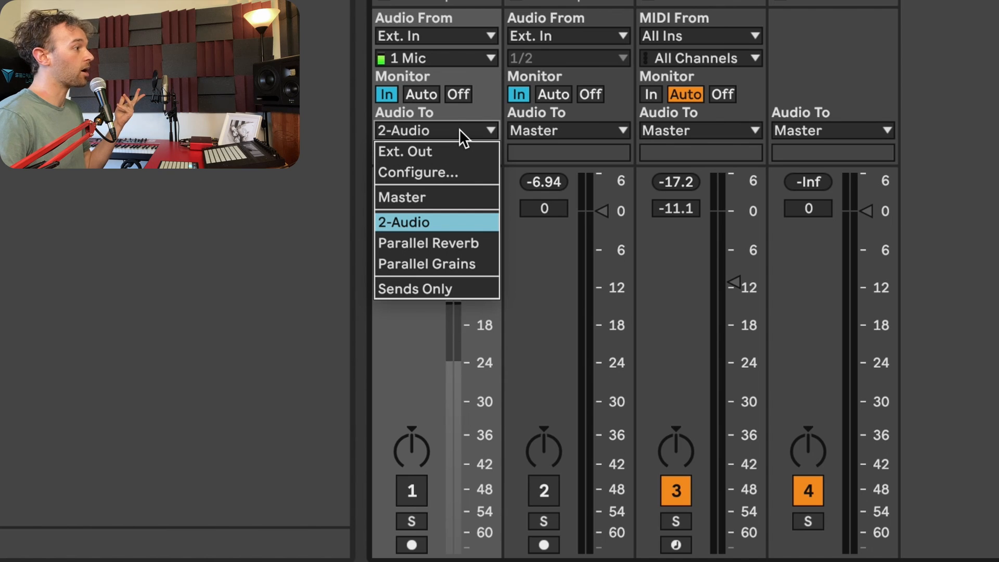
pyautogui.click(451, 292)
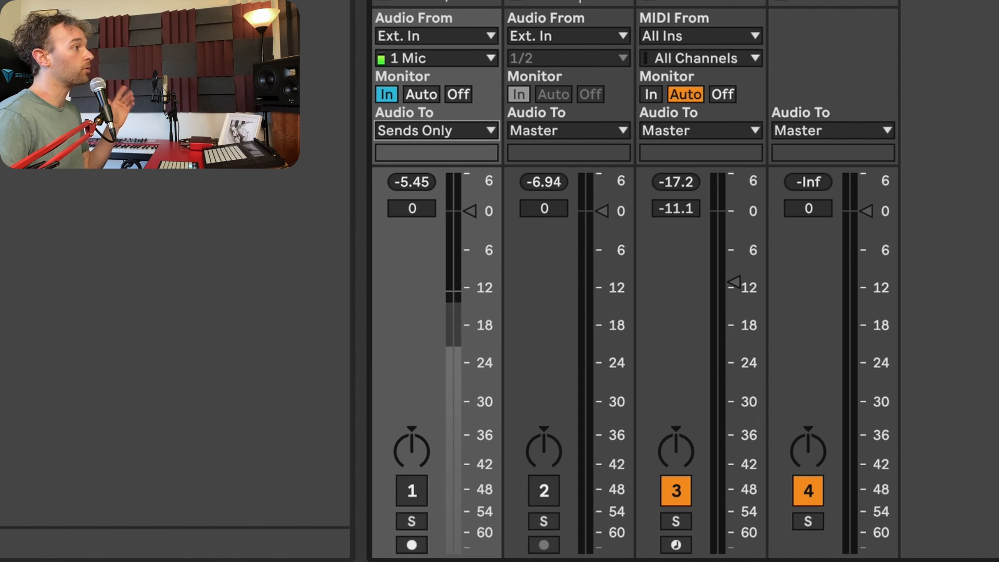
# Set the second audio track's input source to 1-Audio with the Post Mixer tap point.
pyautogui.click(579, 34)
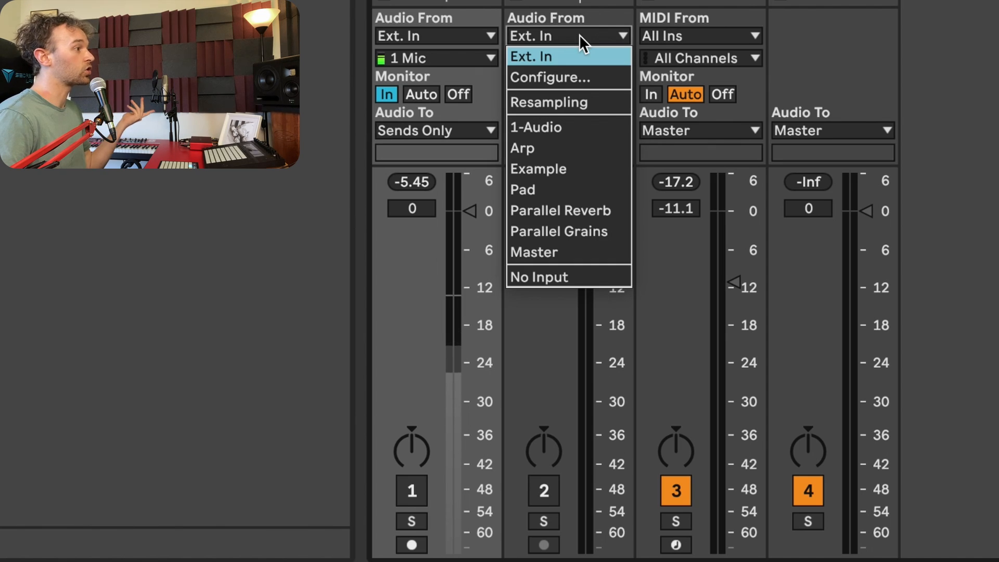
pyautogui.click(575, 118)
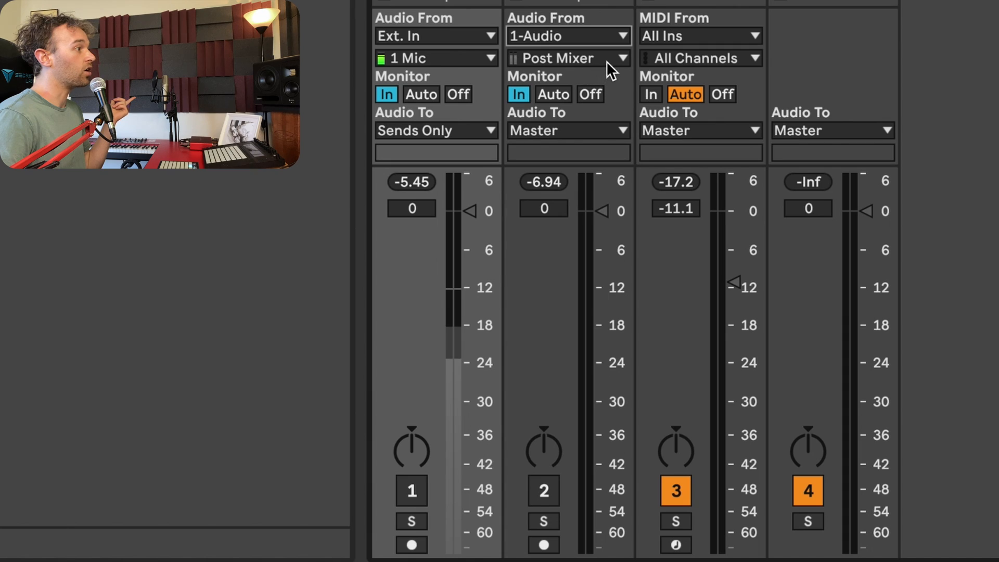
pyautogui.click(562, 60)
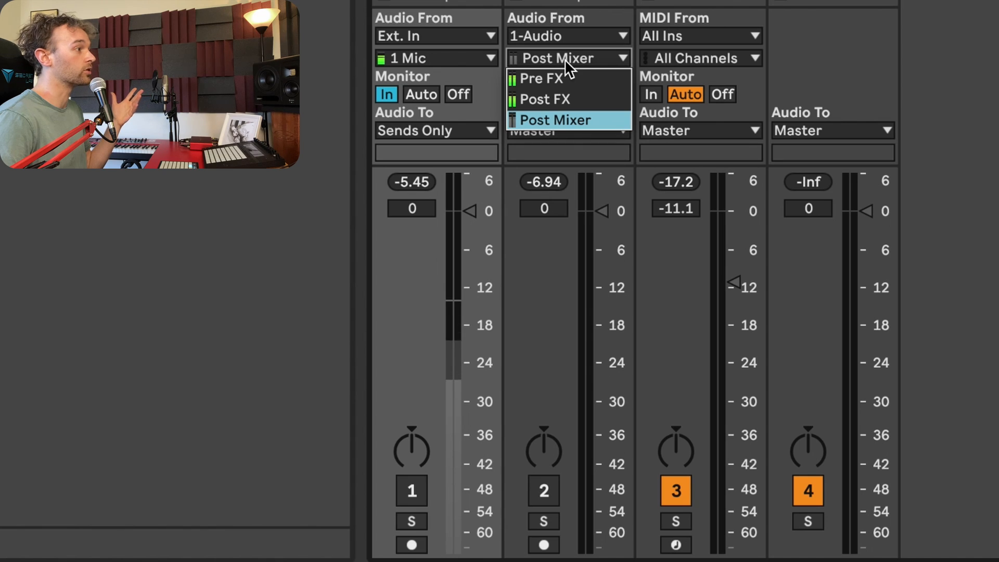
pyautogui.click(597, 117)
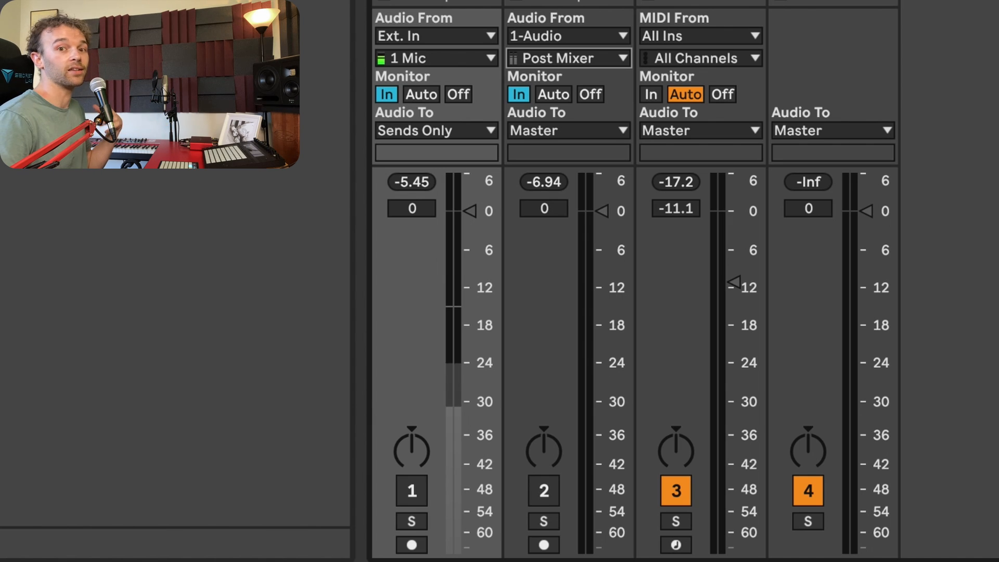
# Compare the Post FX and Pre FX tap points on the second audio track's input, ending on Post FX.
pyautogui.click(550, 53)
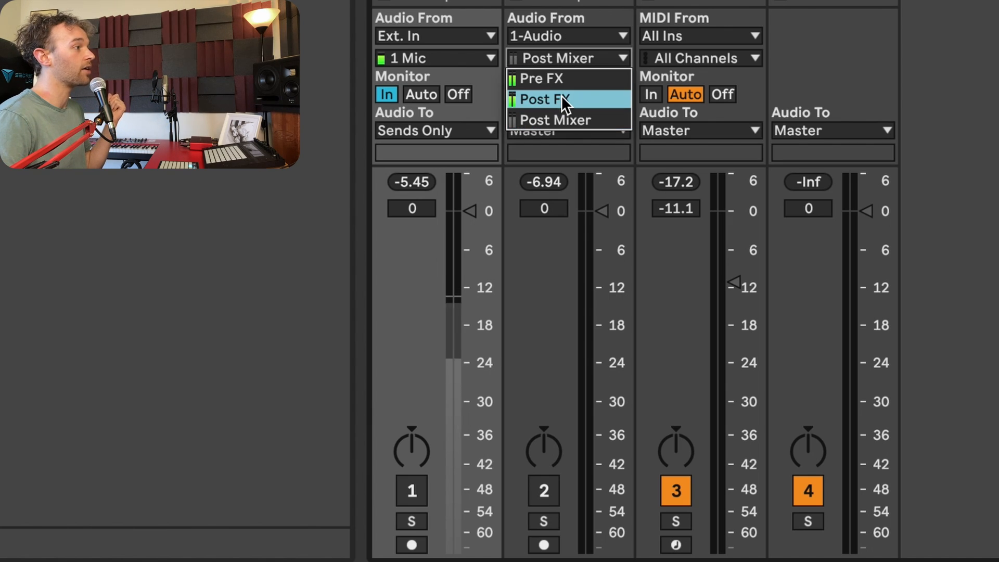
pyautogui.click(560, 97)
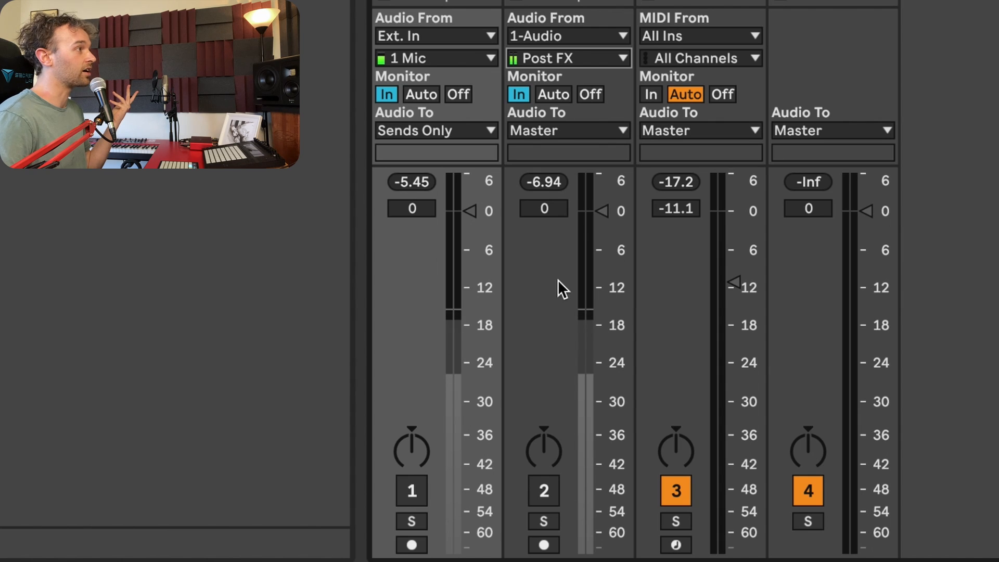
pyautogui.click(570, 60)
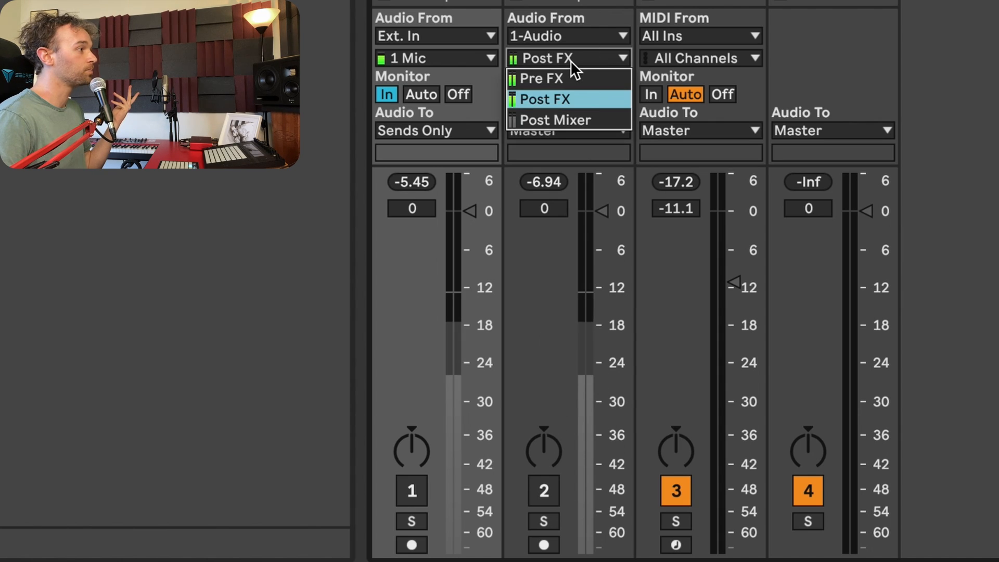
pyautogui.click(571, 73)
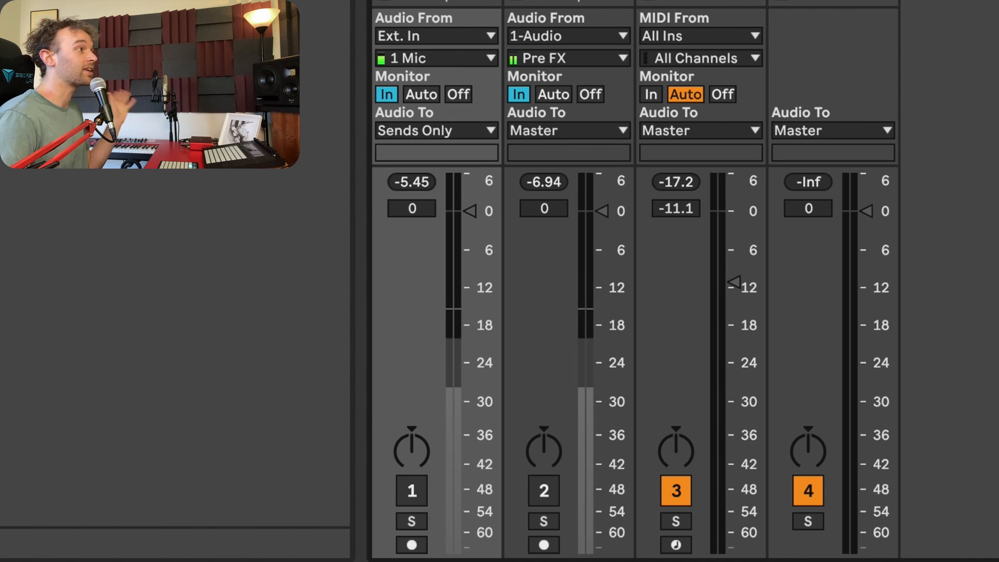
pyautogui.click(568, 3)
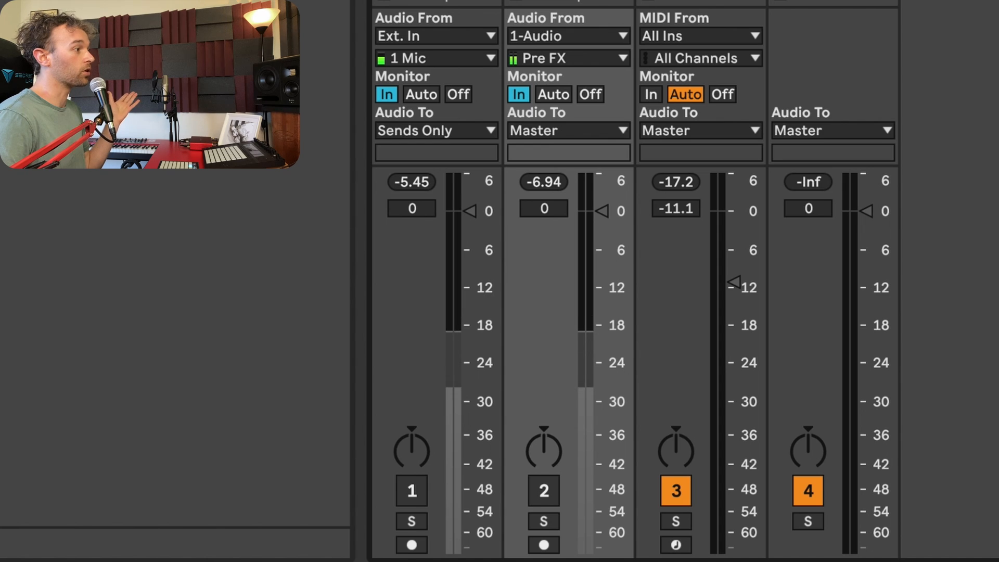
pyautogui.click(553, 56)
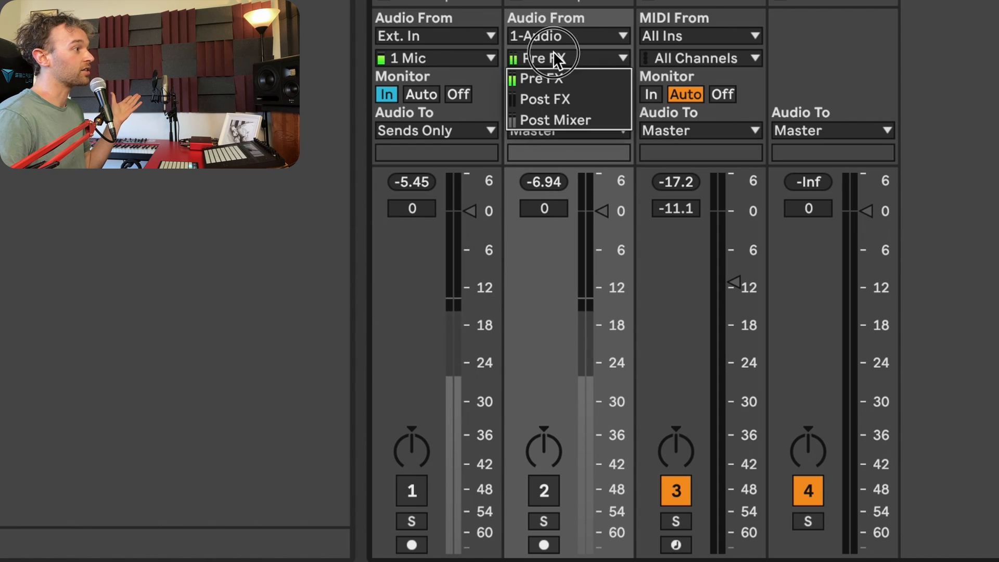
pyautogui.click(564, 90)
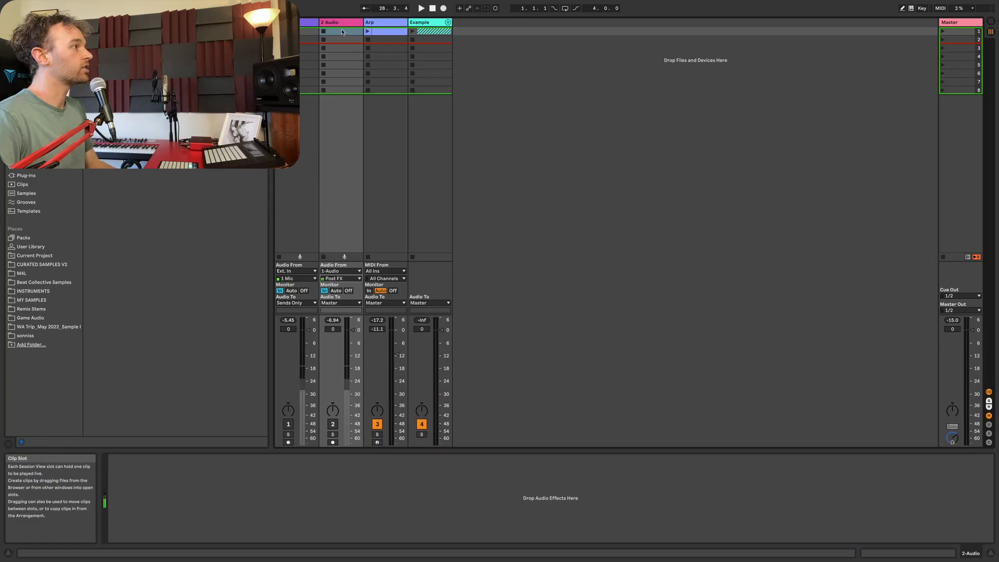
# Delete the second audio track, and play the Arp track's first clip briefly before stopping playback.
pyautogui.click(345, 23)
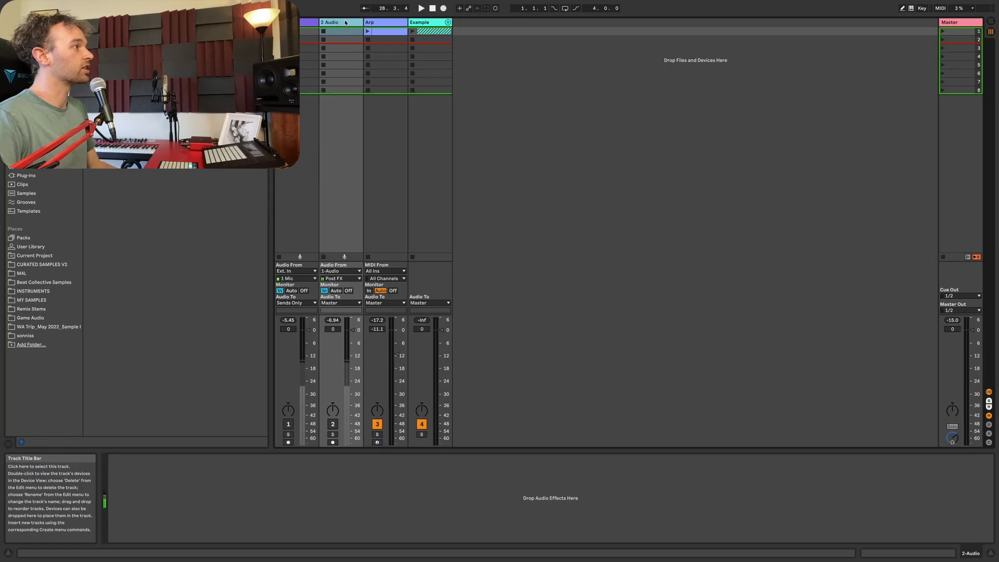
pyautogui.press('Delete')
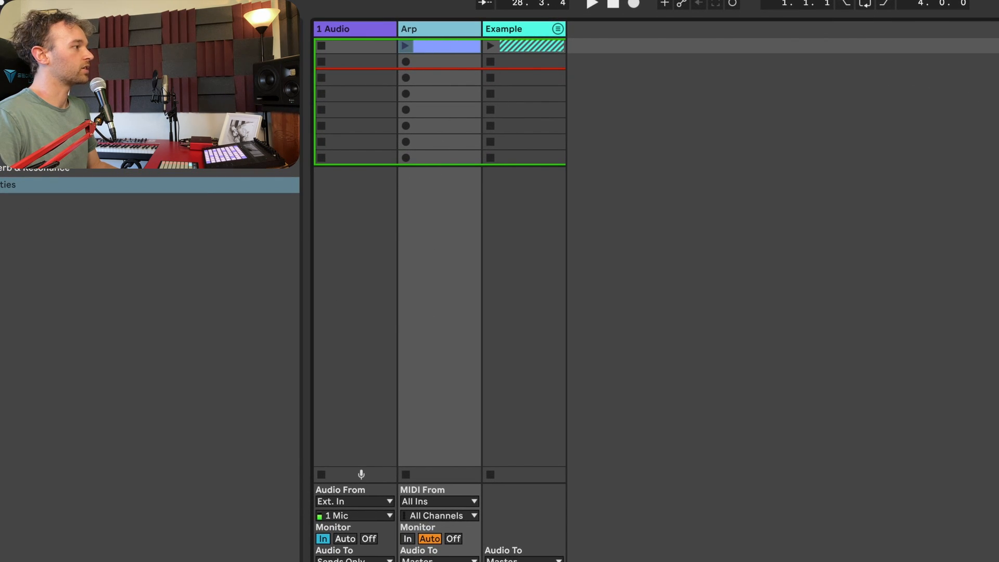
pyautogui.click(404, 46)
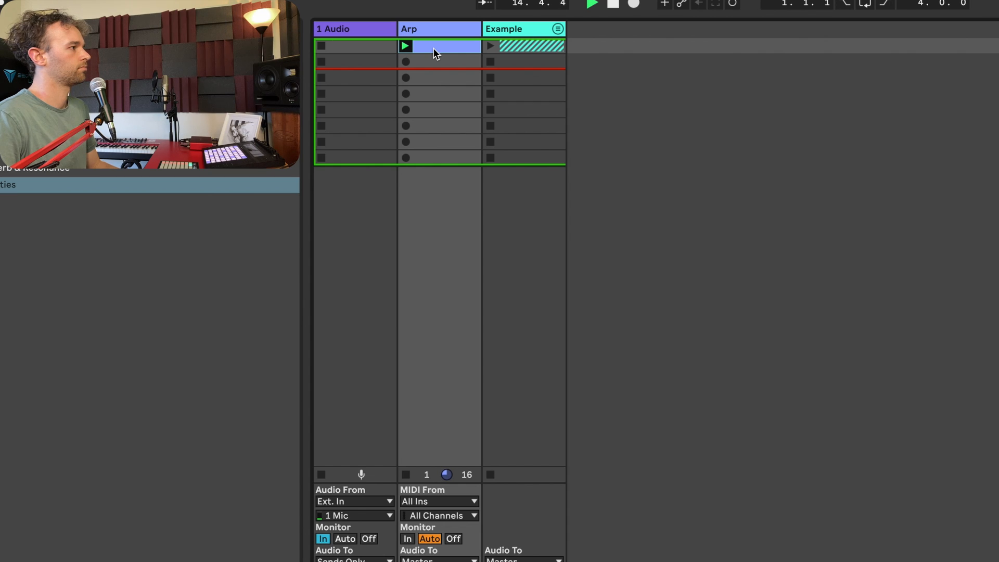
pyautogui.press('space')
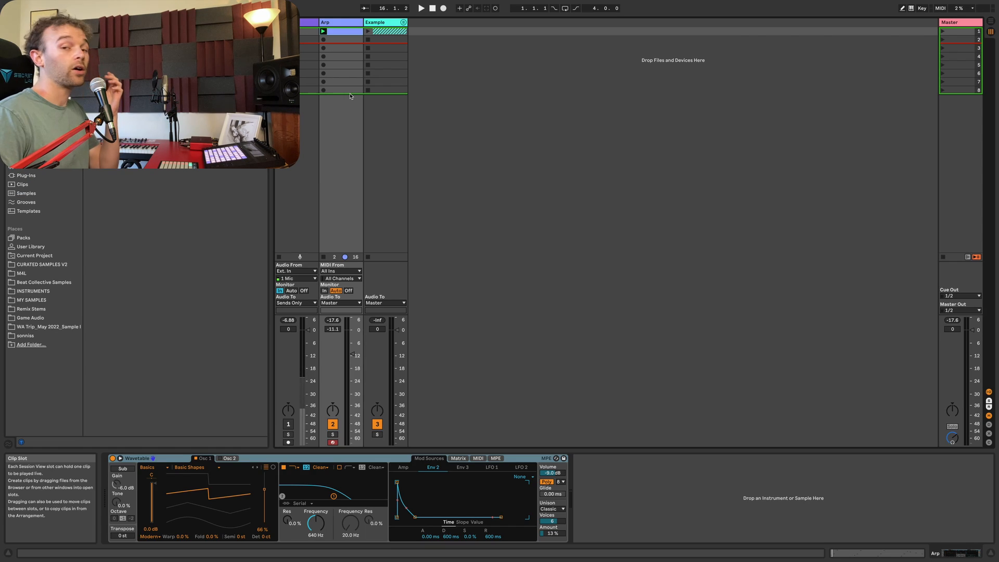
# Search the browser for delay, load the Delay effect onto the Arp track, and audition the clip.
pyautogui.press('super+f')
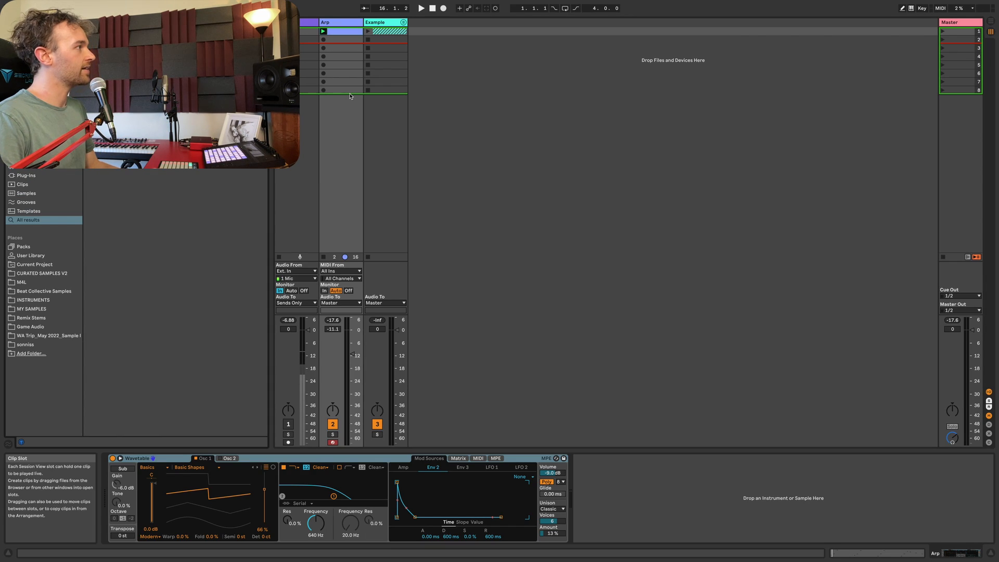
pyautogui.write('delay')
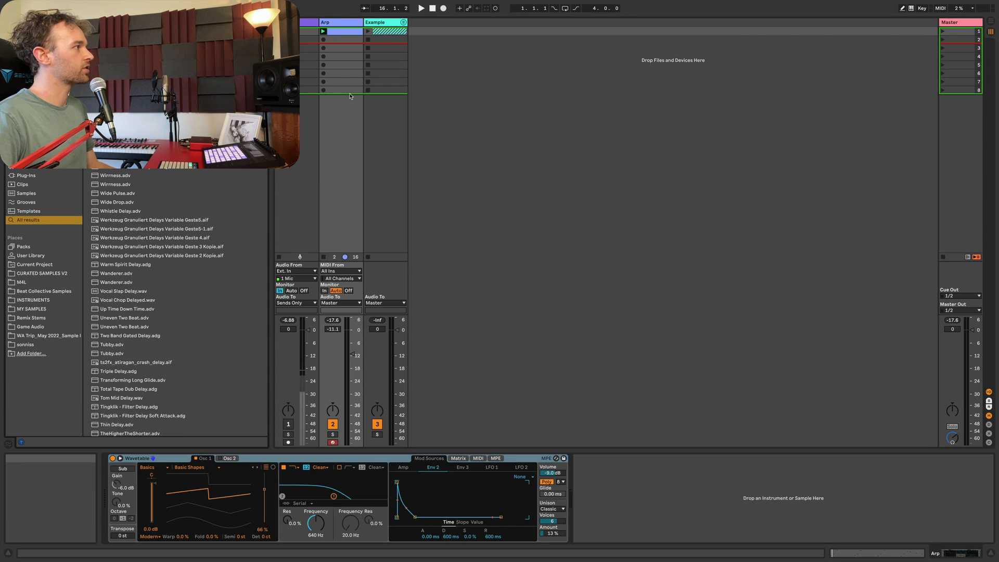
pyautogui.press('Return')
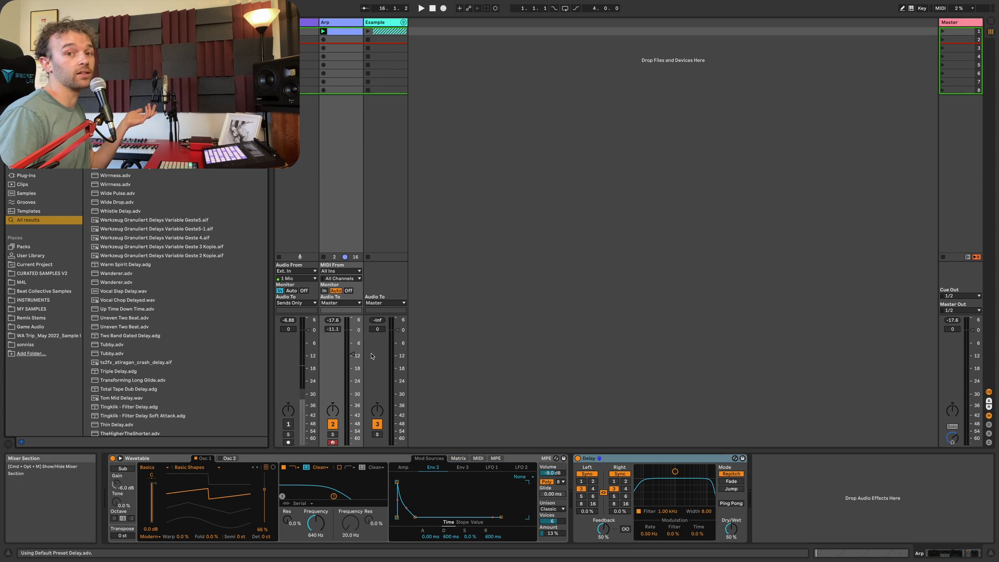
pyautogui.press('space')
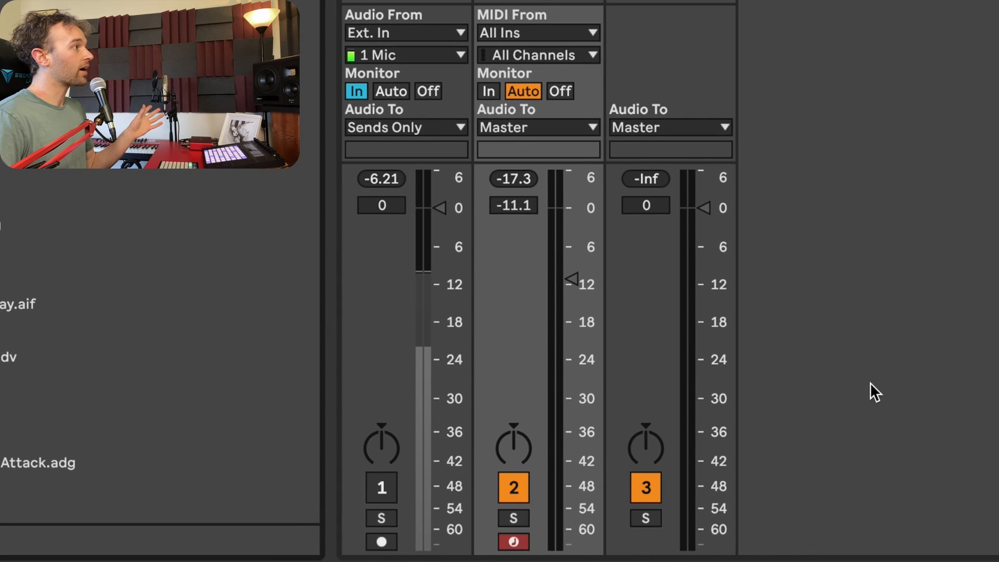
# Set the first audio track's input source to Arp, and deactivate the Arp track.
pyautogui.click(405, 1)
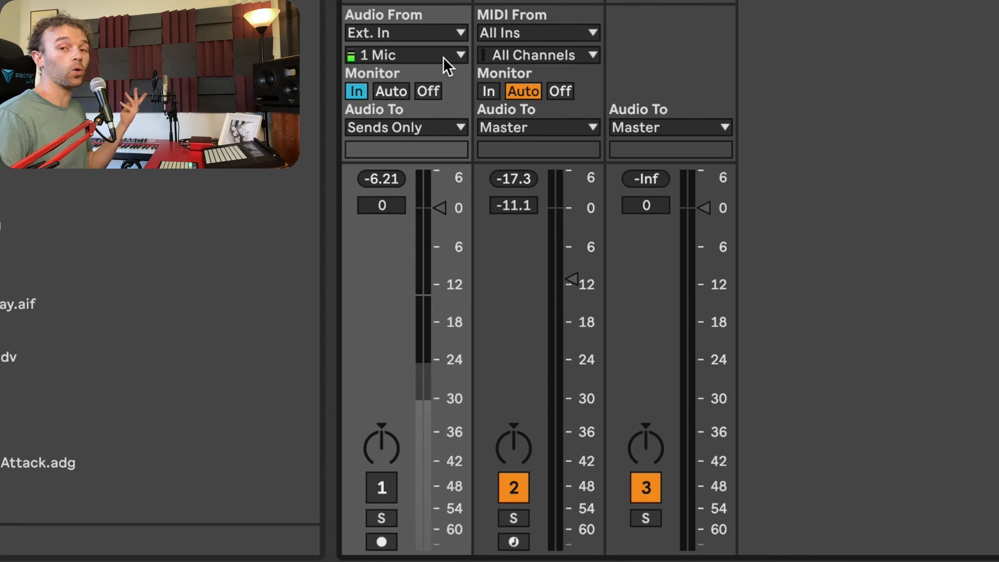
pyautogui.click(438, 29)
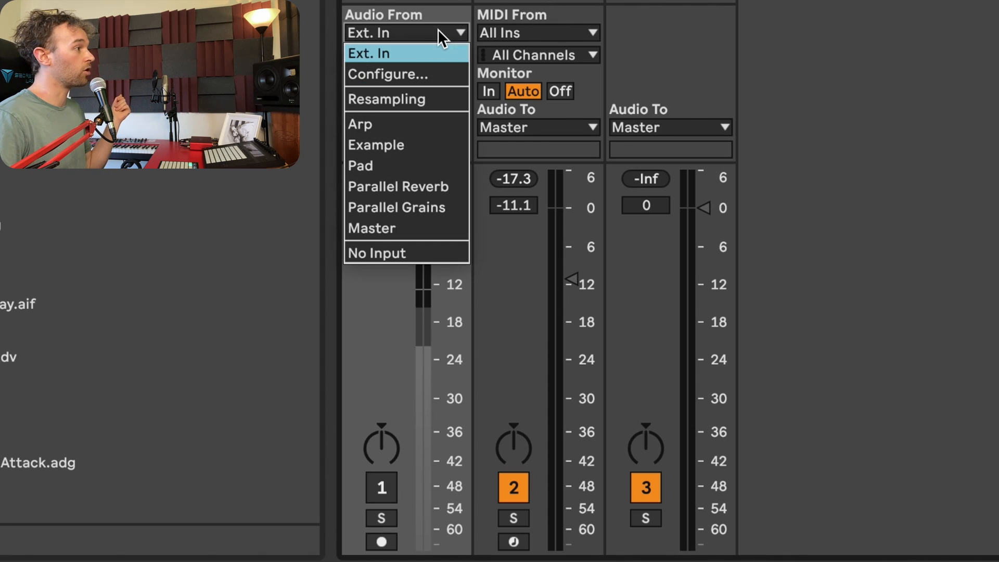
pyautogui.click(423, 124)
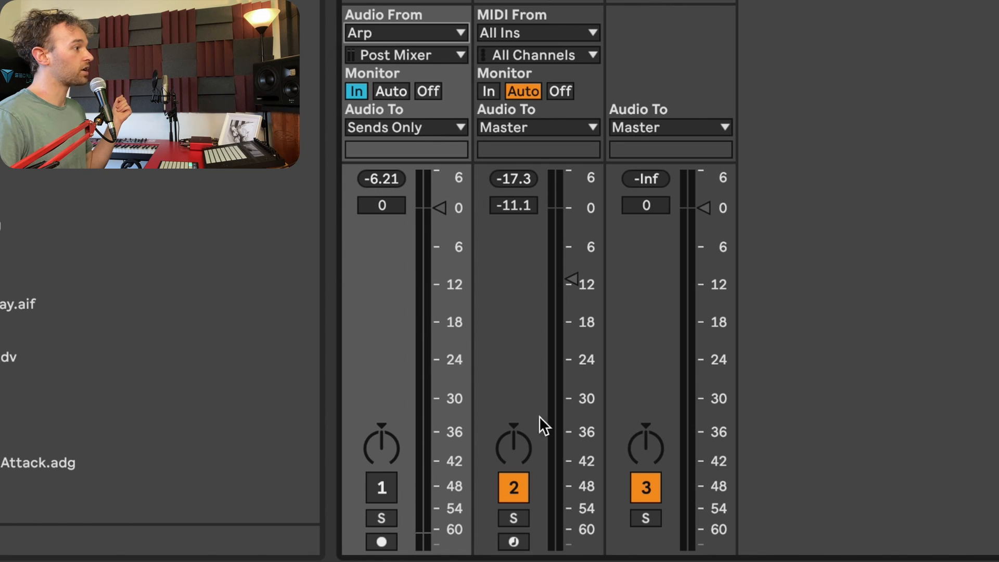
pyautogui.click(521, 498)
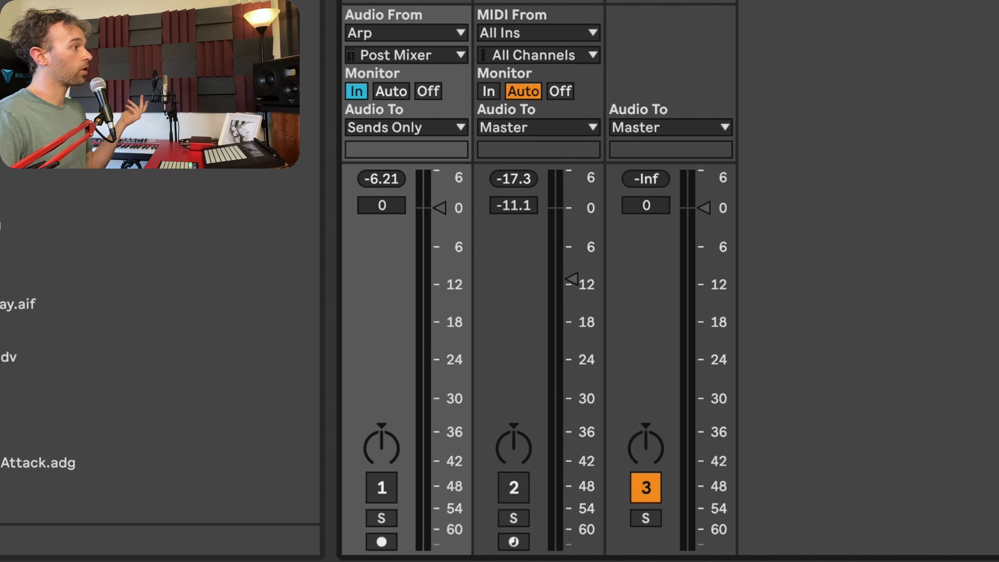
# Activate the first audio track with its input tapping the Arp at Pre FX and its output routed to Master.
pyautogui.click(432, 55)
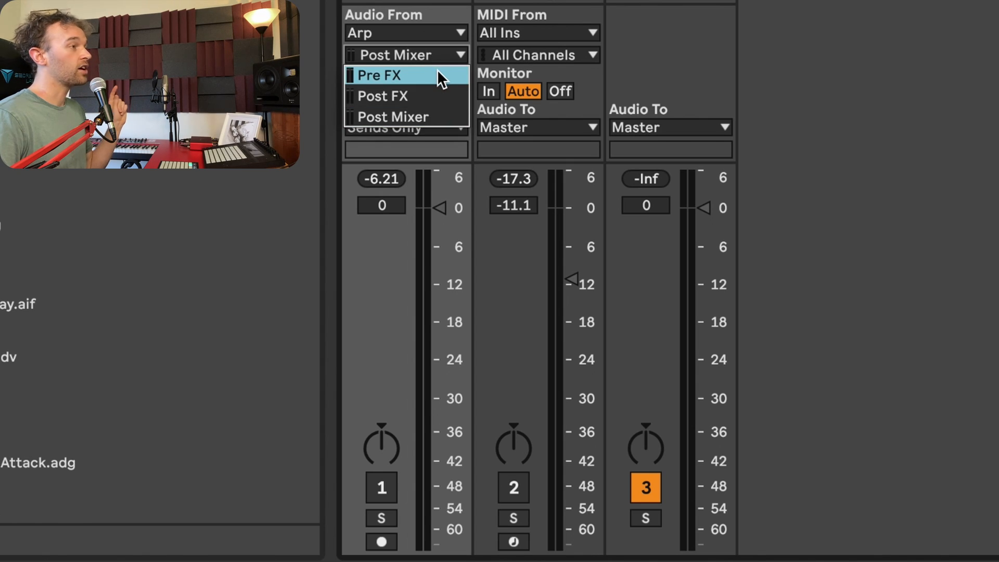
pyautogui.click(422, 76)
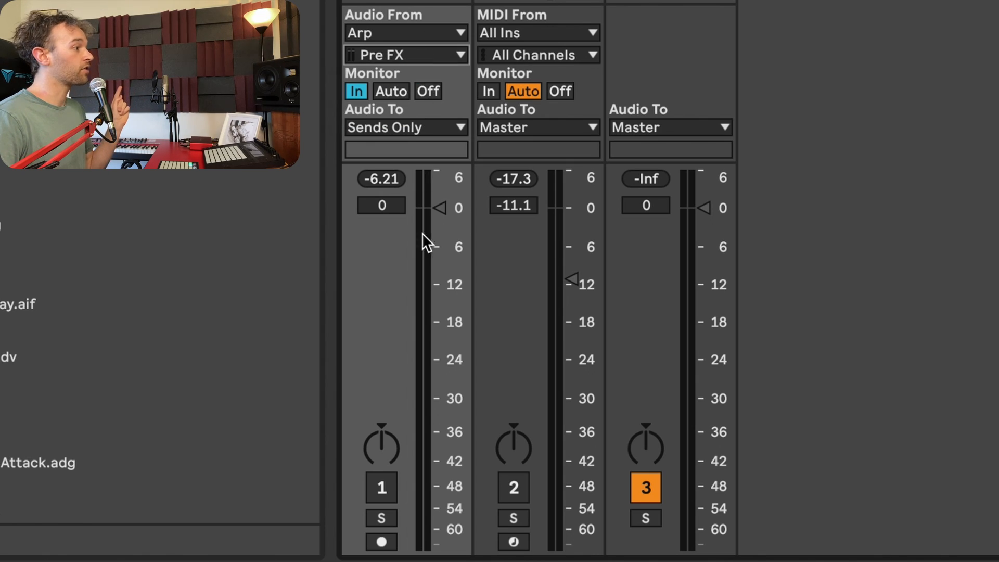
pyautogui.click(389, 482)
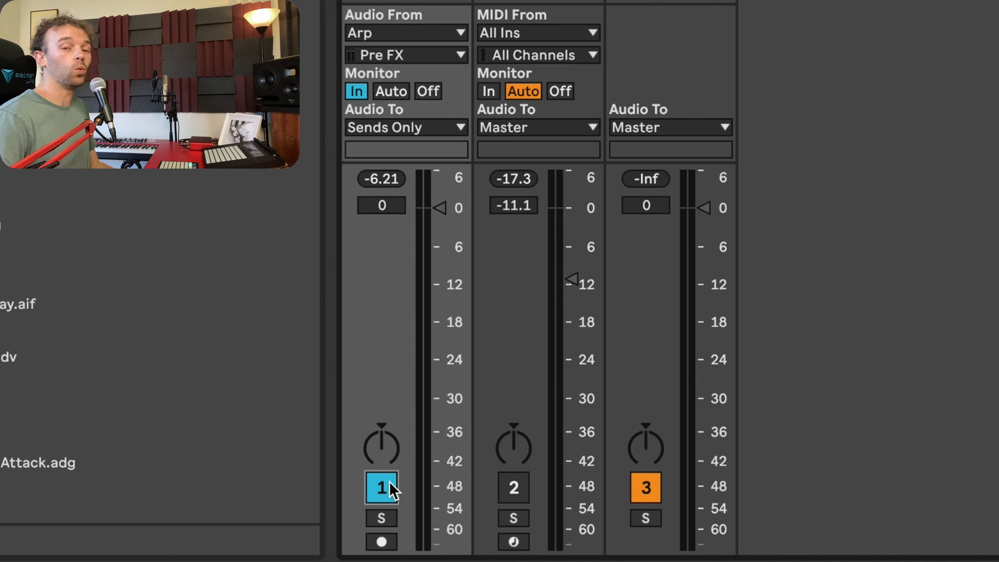
pyautogui.click(425, 125)
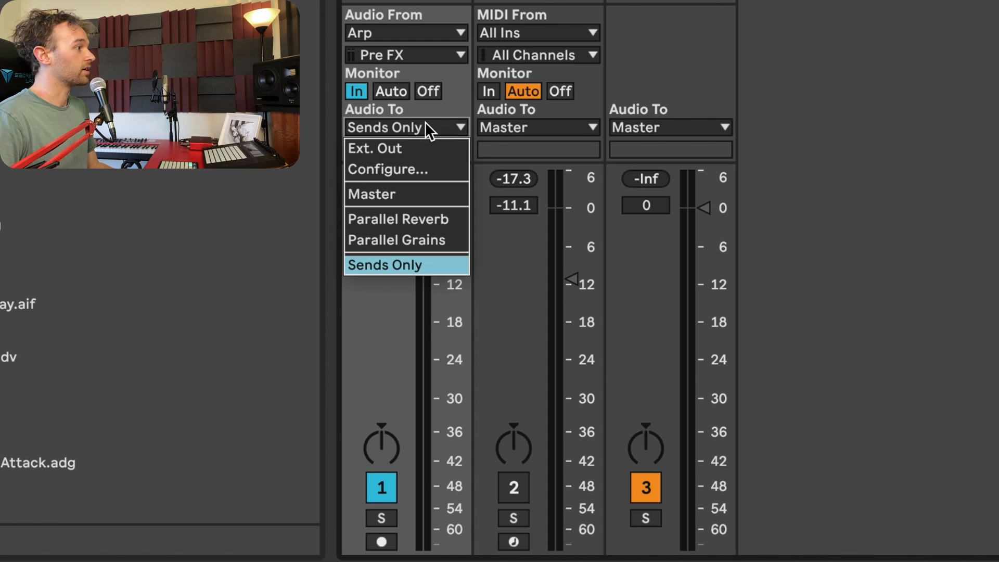
pyautogui.click(422, 189)
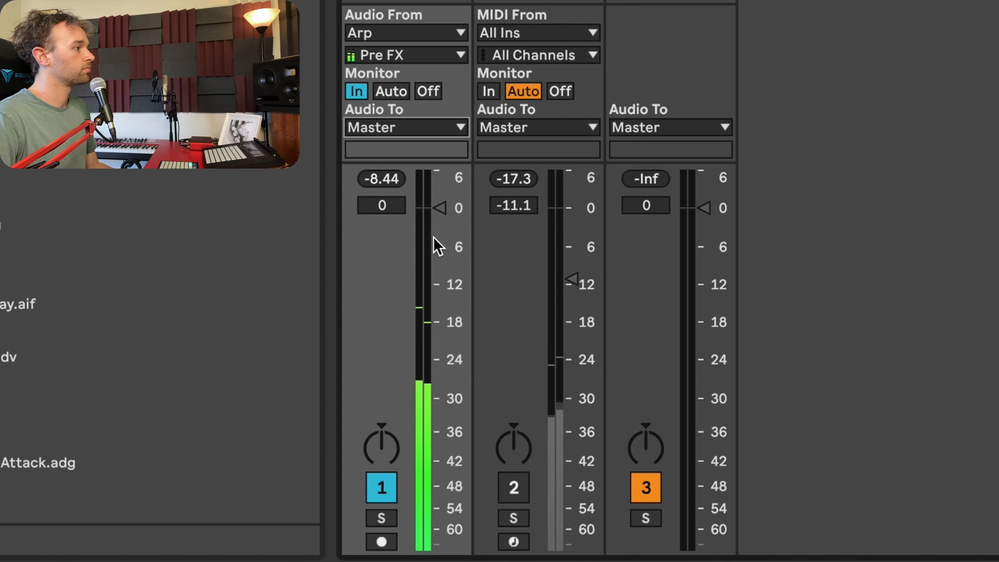
# Audition the first audio track with its input tap point switched to Post FX, ending with playback stopped.
pyautogui.click(429, 55)
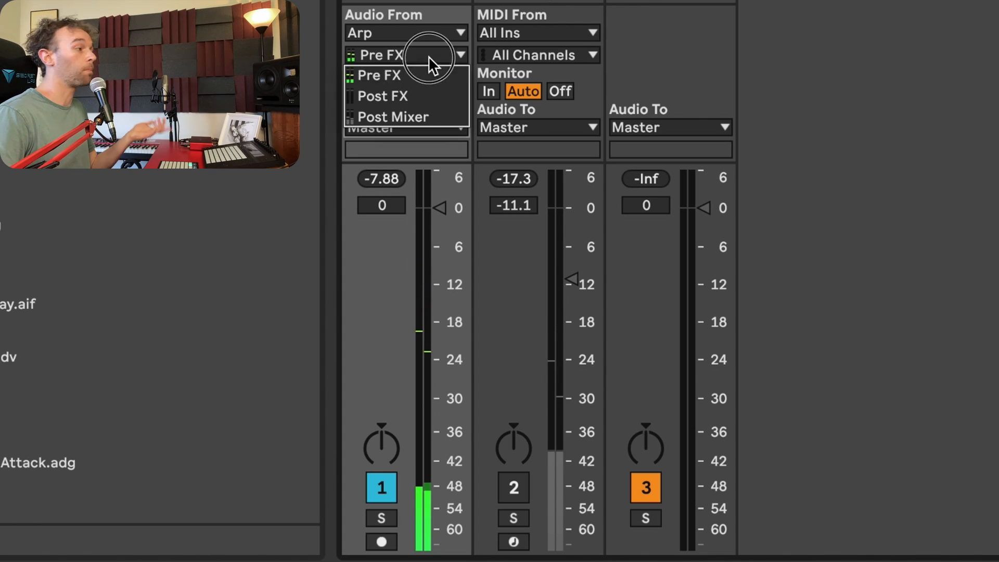
pyautogui.click(431, 96)
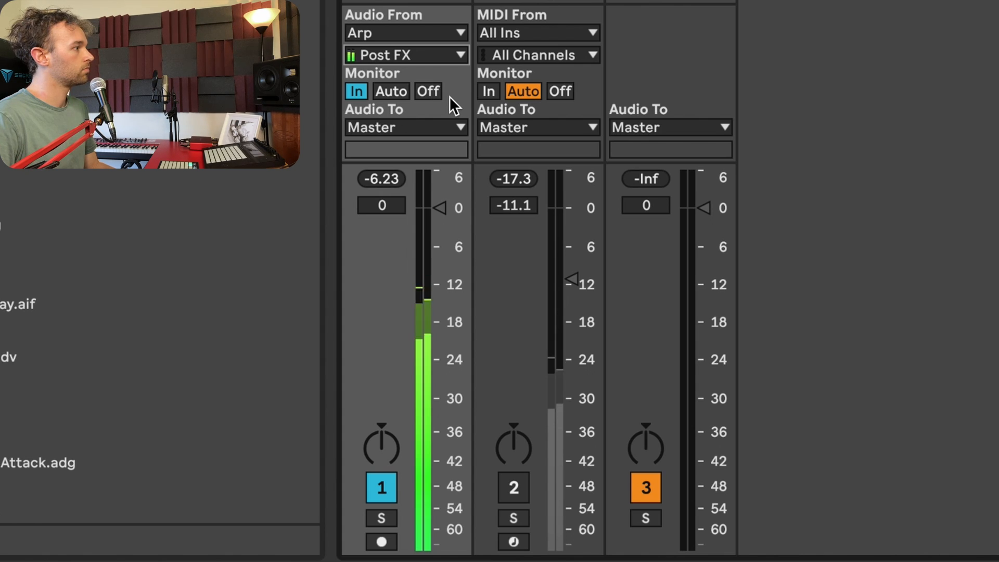
pyautogui.press('space')
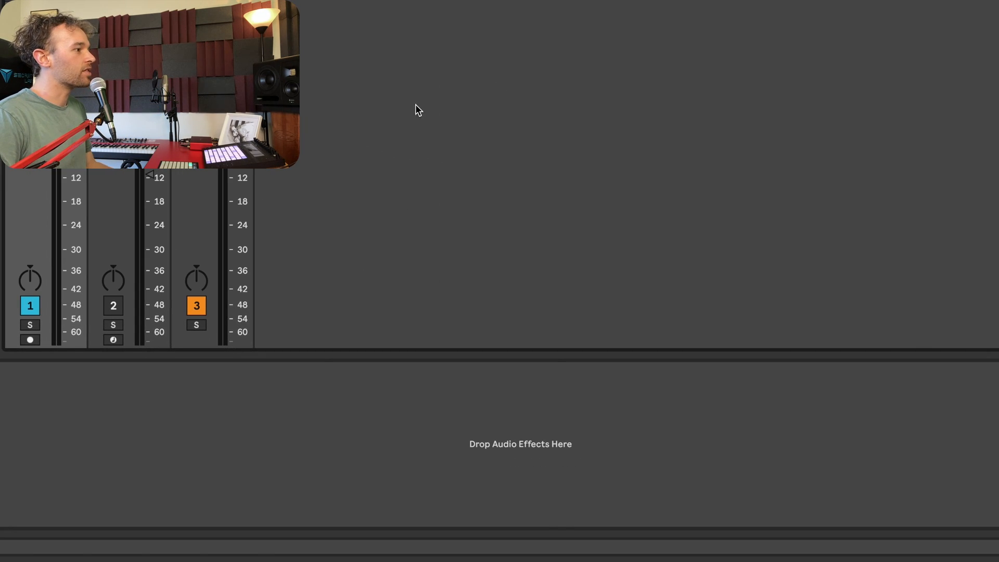
# Search the browser for the Reverb effect and load it after the Delay on the Arp track.
pyautogui.click(538, 4)
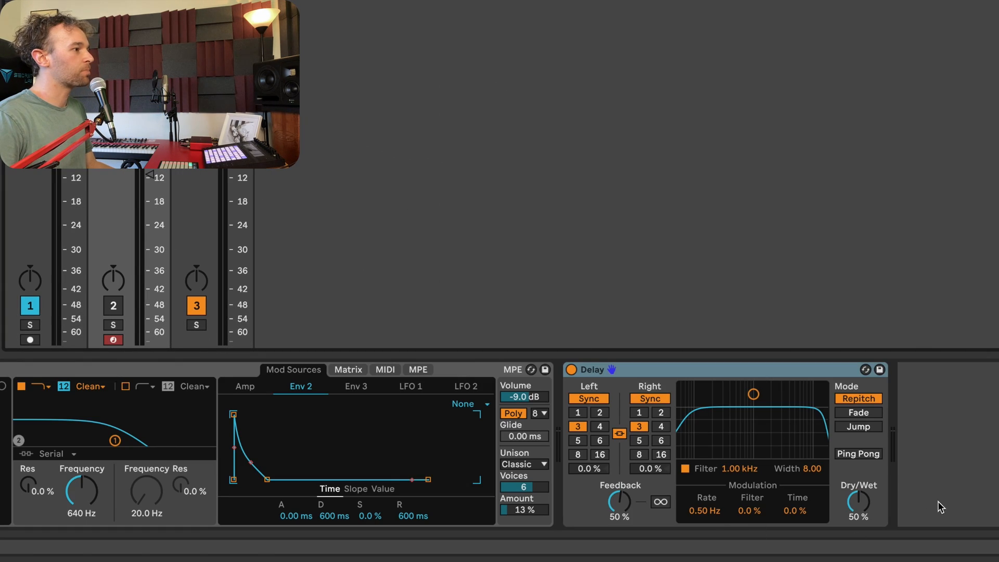
pyautogui.click(956, 396)
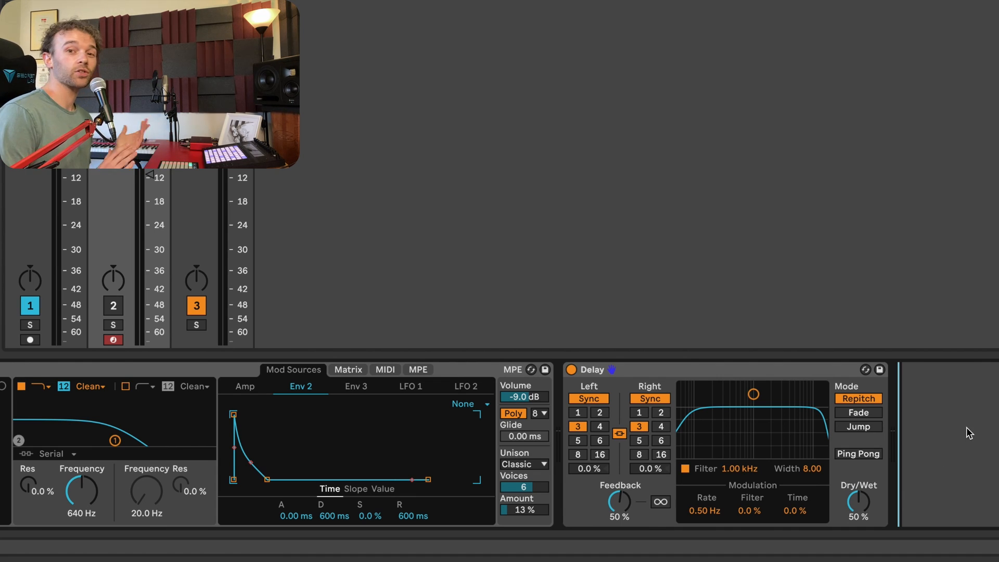
pyautogui.press('super+f')
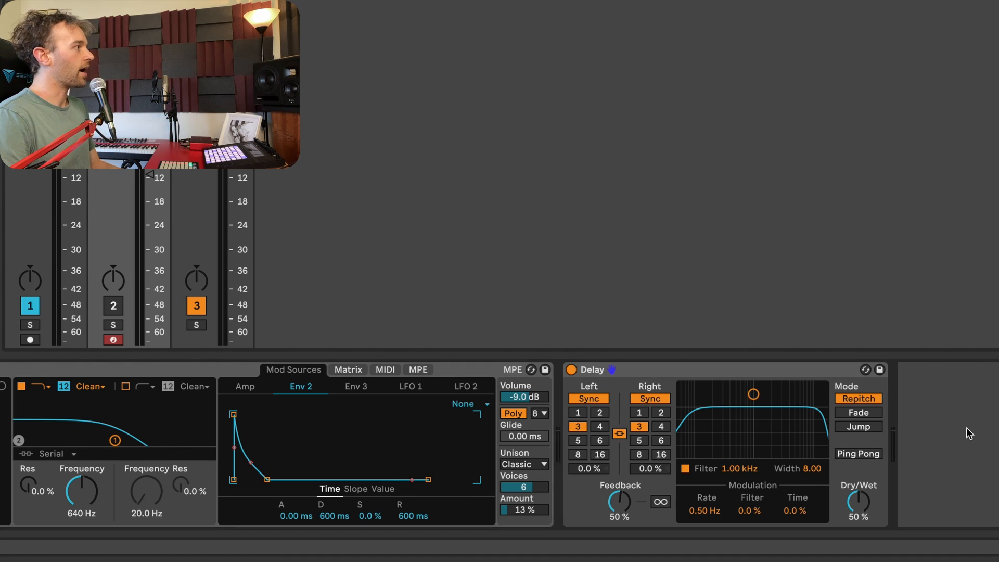
pyautogui.press('Return')
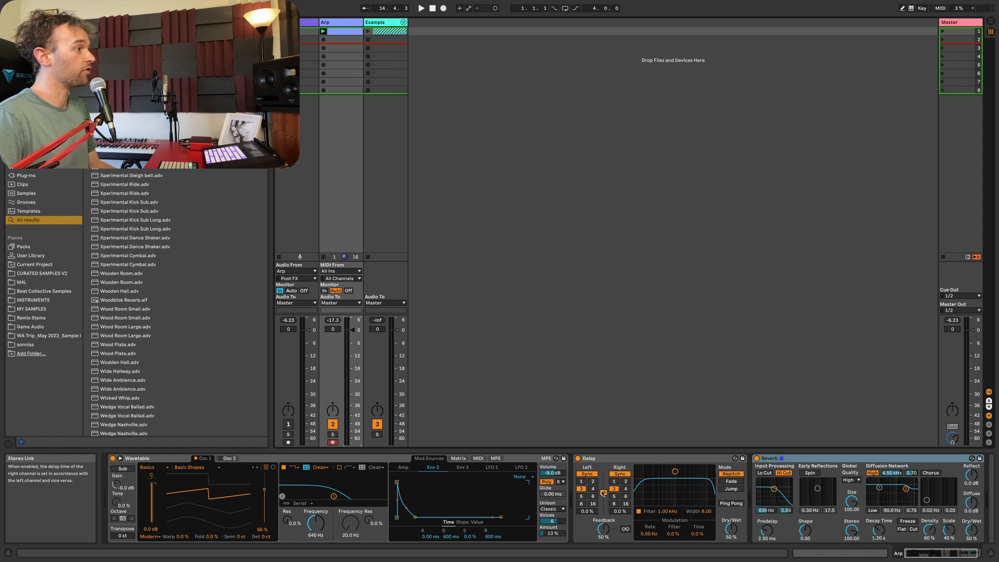
# During playback, raise the Reverb's Dry/Wet to 86% and its Decay Time to 4.30 s.
pyautogui.press('space')
pyautogui.moveTo(971, 530); pyautogui.dragTo(971, 522)
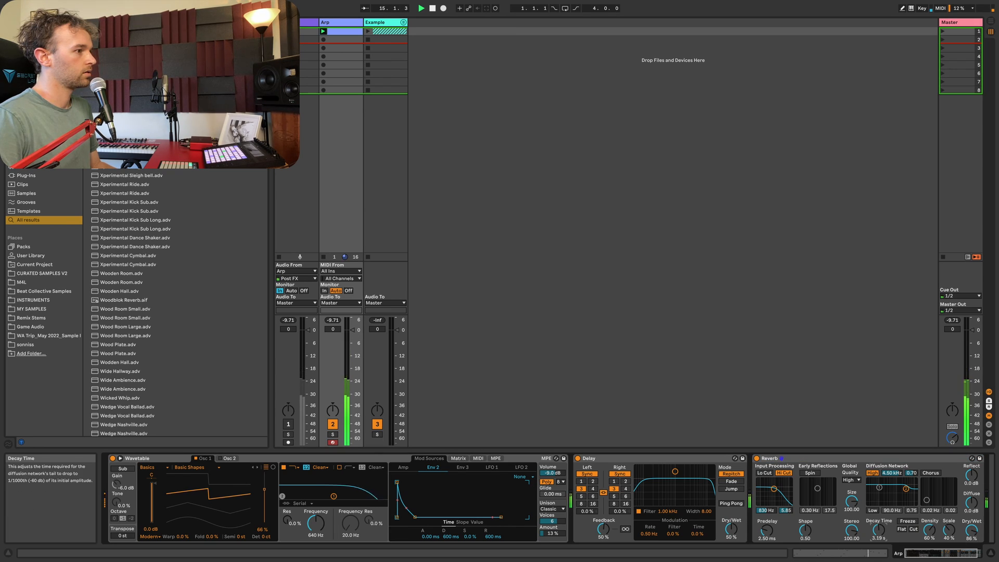
pyautogui.moveTo(878, 530); pyautogui.dragTo(878, 515)
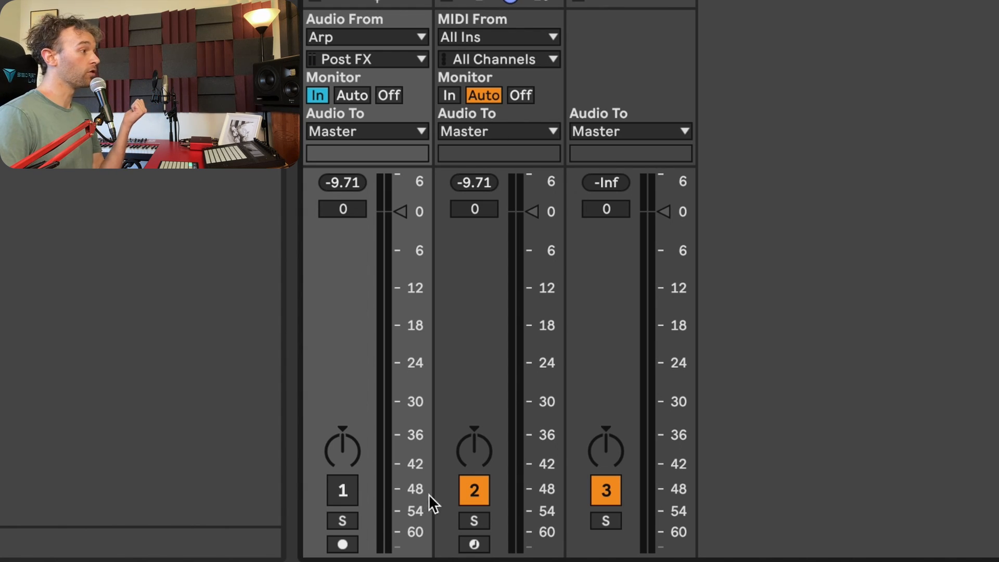
# Switch from the Arp track to the first audio track, and compare its Pre FX and Post FX tap points, ending on Post FX.
pyautogui.click(474, 492)
pyautogui.click(342, 490)
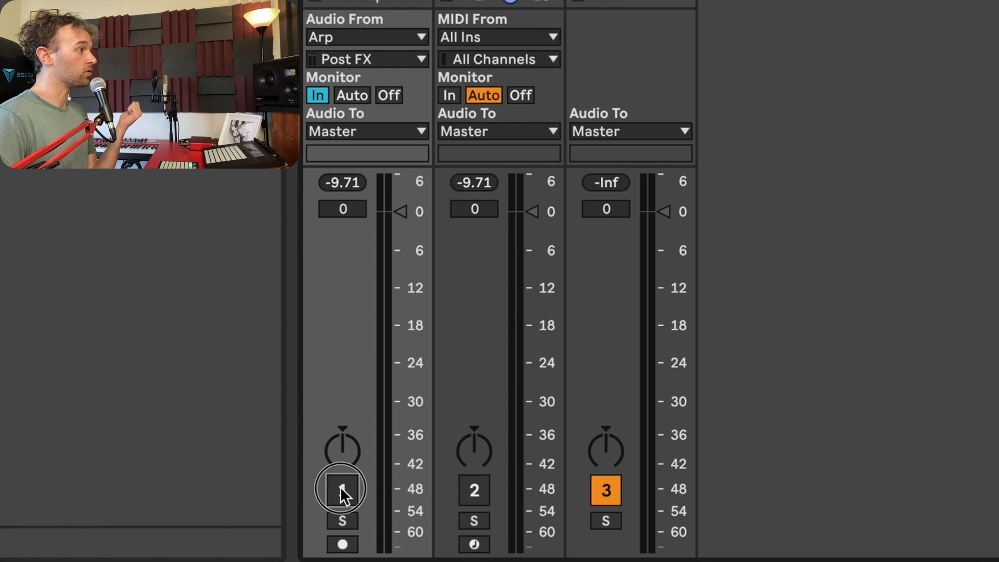
pyautogui.click(380, 59)
pyautogui.click(378, 80)
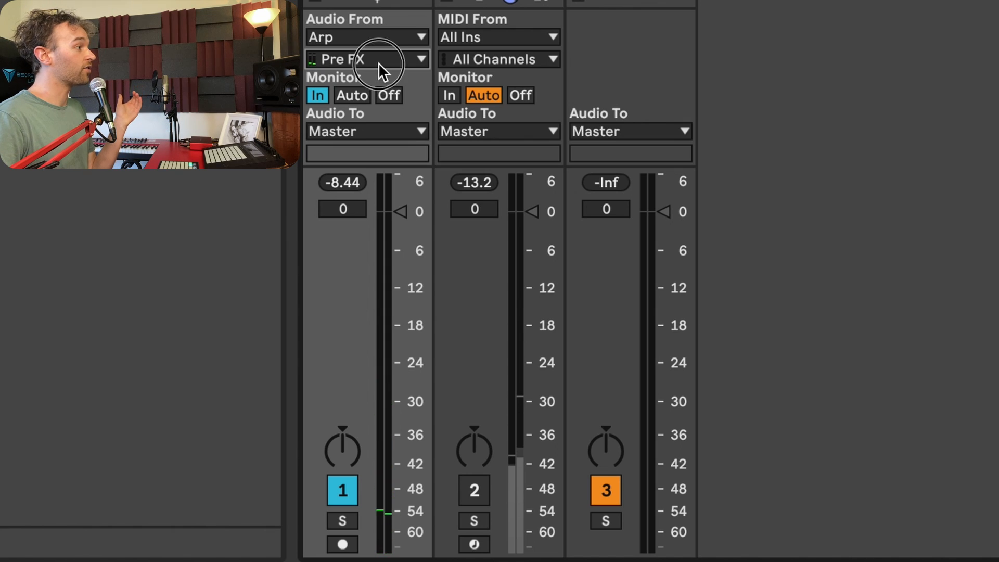
pyautogui.click(378, 62)
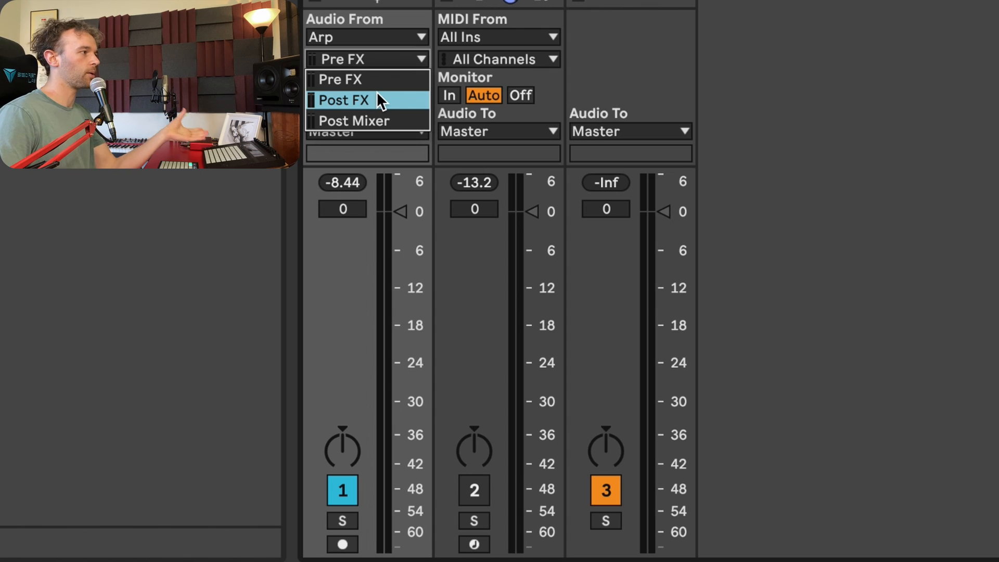
pyautogui.click(376, 93)
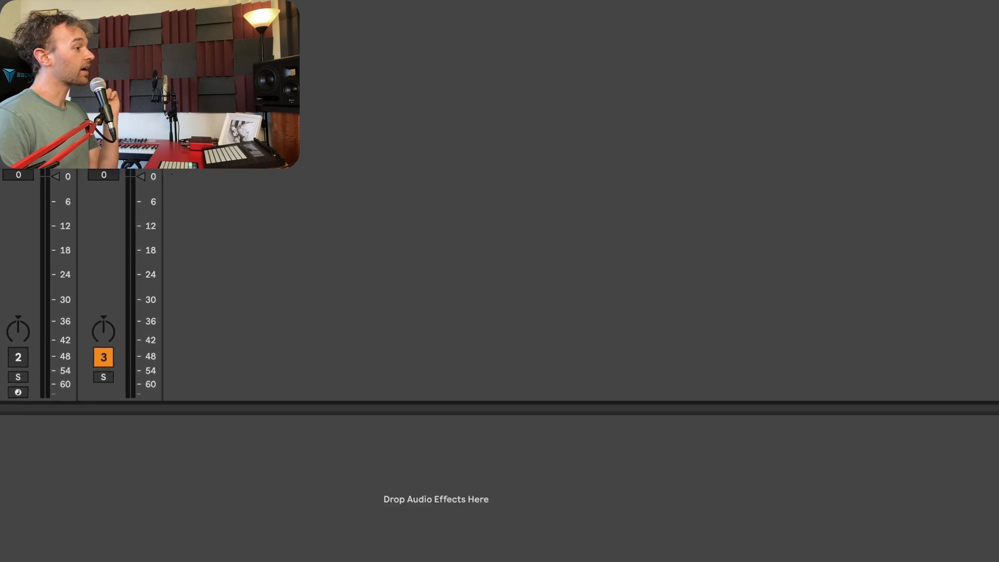
# Group the Arp track's Reverb into an Audio Effect Rack and show the rack's chain list.
pyautogui.click(498, 3)
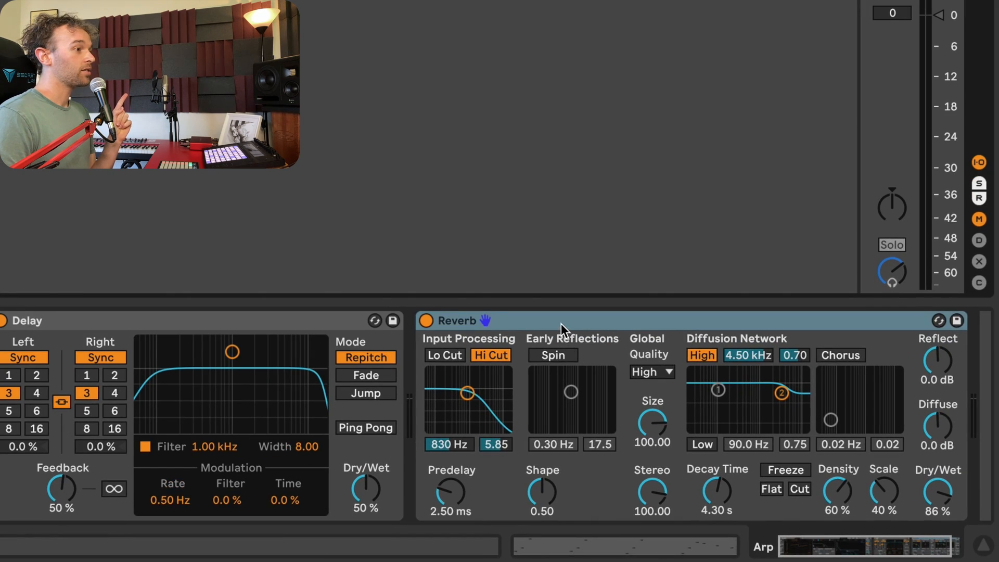
pyautogui.click(561, 322)
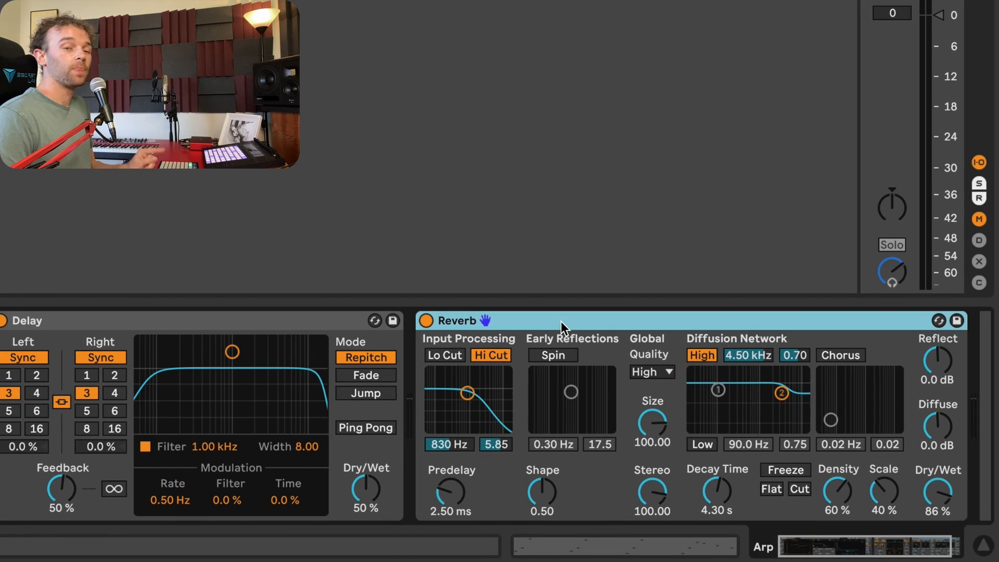
pyautogui.rightClick(560, 321)
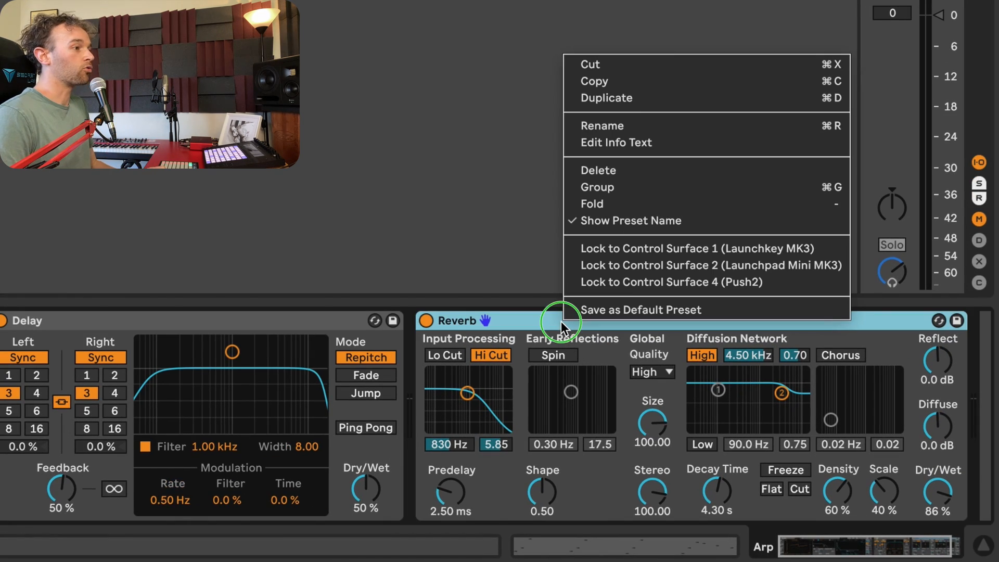
pyautogui.click(631, 185)
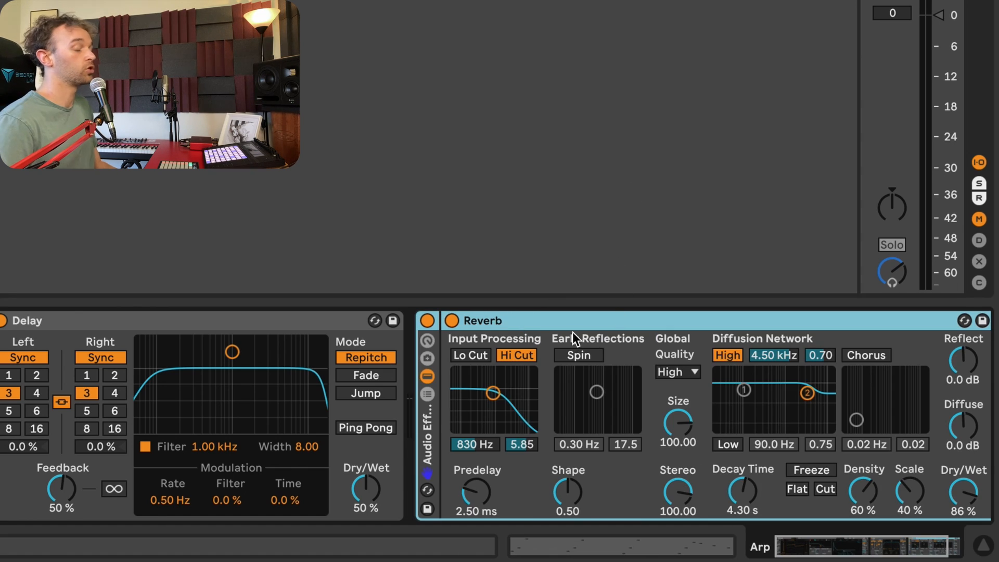
pyautogui.click(426, 395)
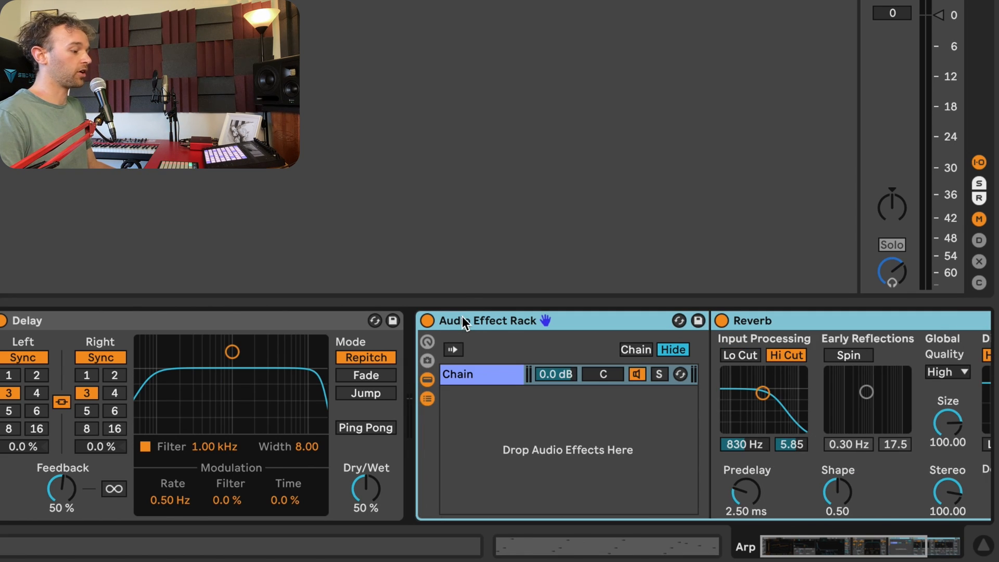
# Rename the new rack as Reverb and its chain as Wet.
pyautogui.press('super+r')
pyautogui.write('Re')
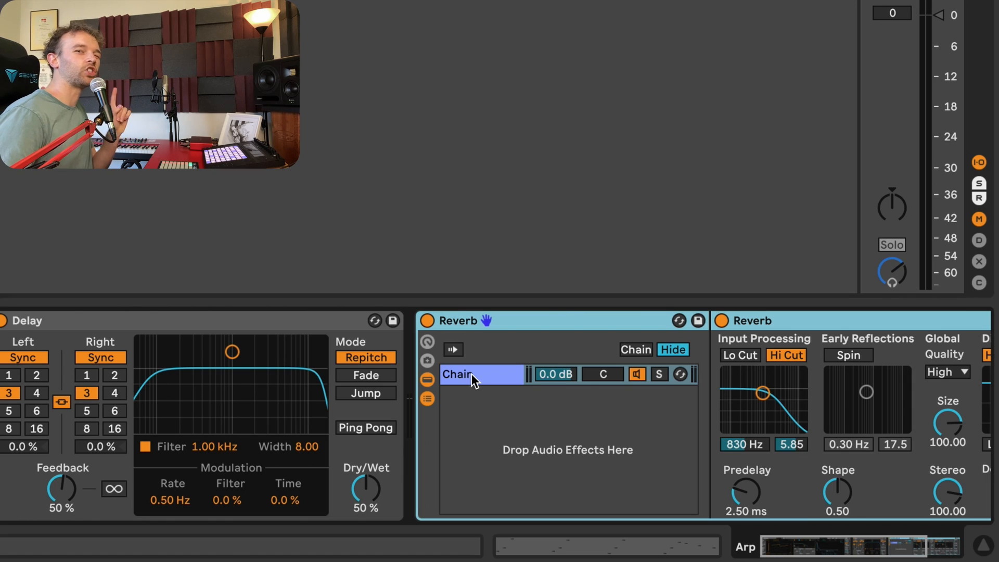
pyautogui.press('Return')
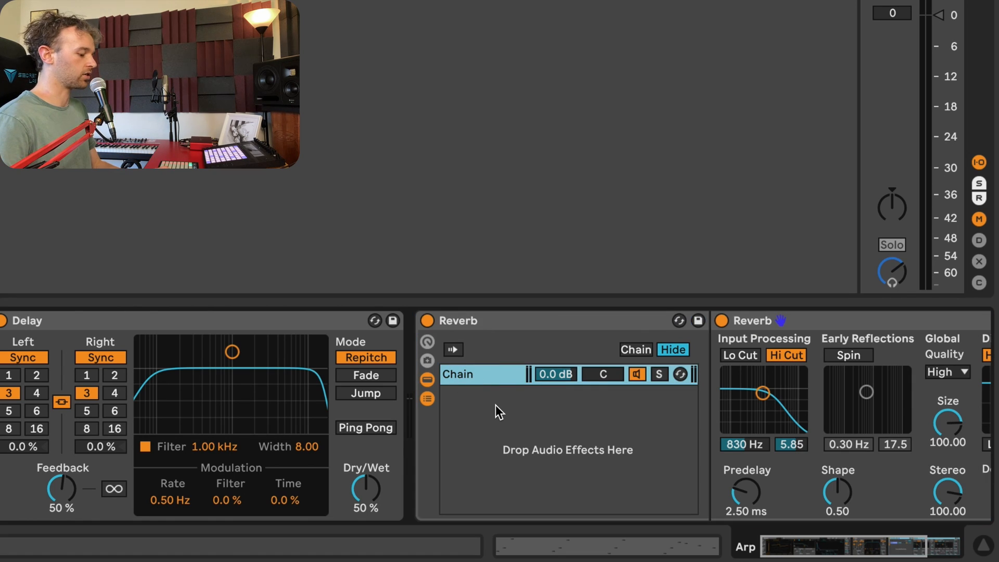
pyautogui.hotkey('ctrl', 'r')
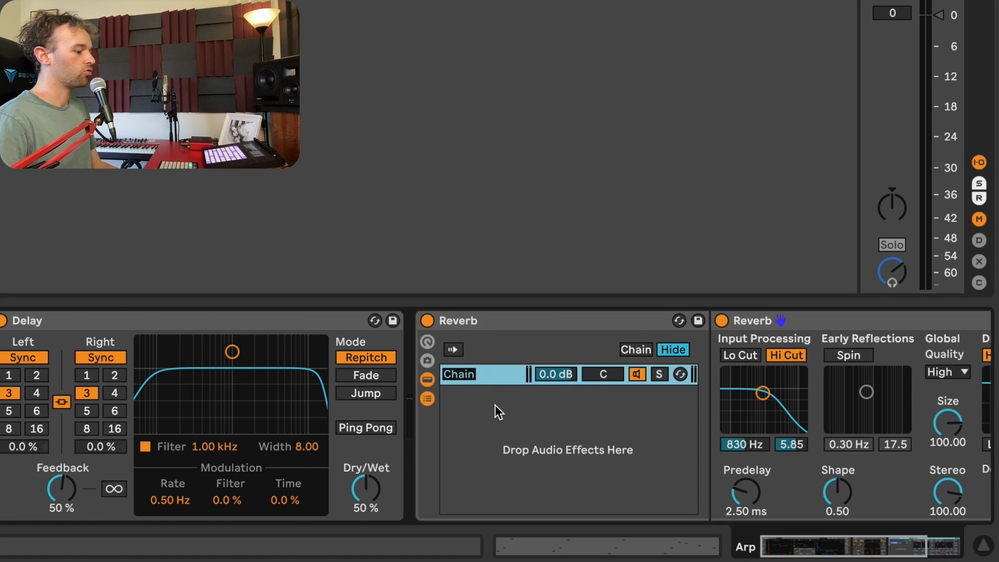
pyautogui.write('Wet')
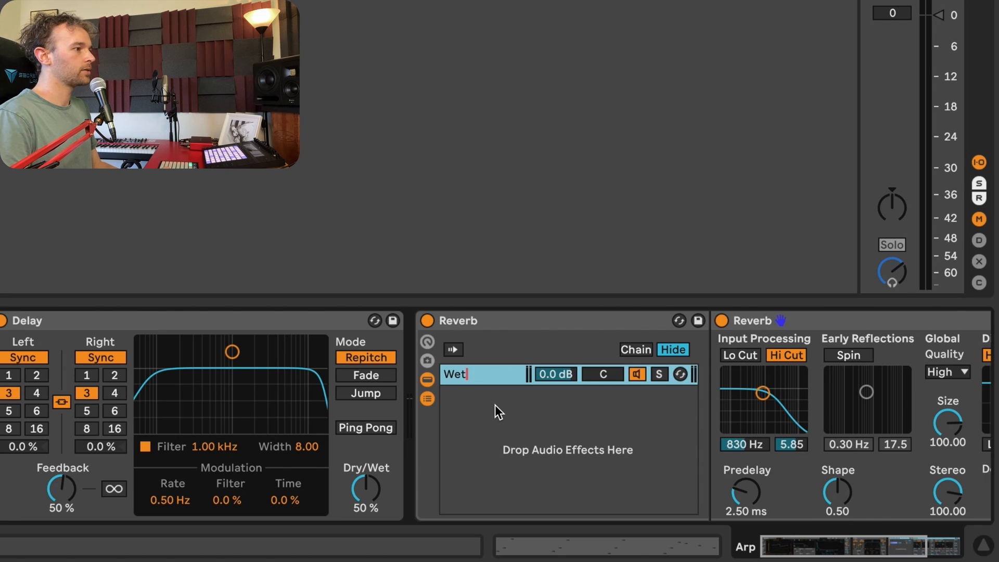
pyautogui.press('Return')
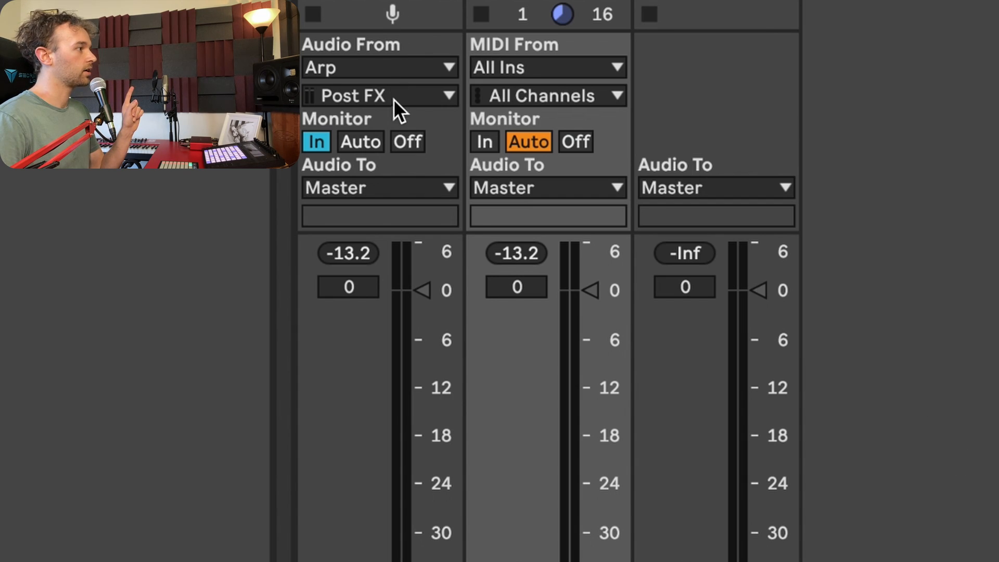
# Review the first audio track's tap points including the rack chain's, and audition Pre FX against Post FX, ending on Post FX.
pyautogui.click(393, 100)
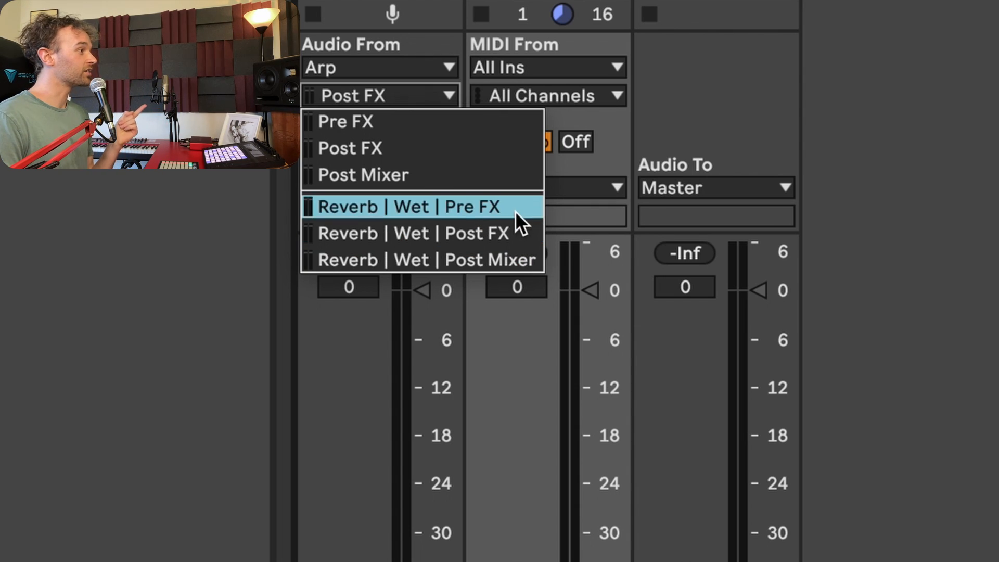
pyautogui.click(495, 124)
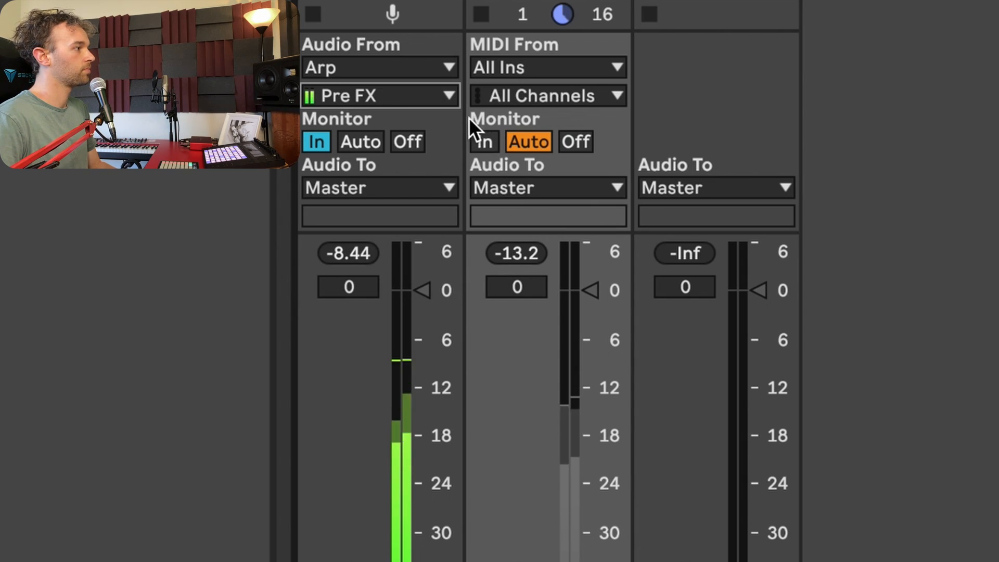
pyautogui.click(450, 98)
pyautogui.click(444, 145)
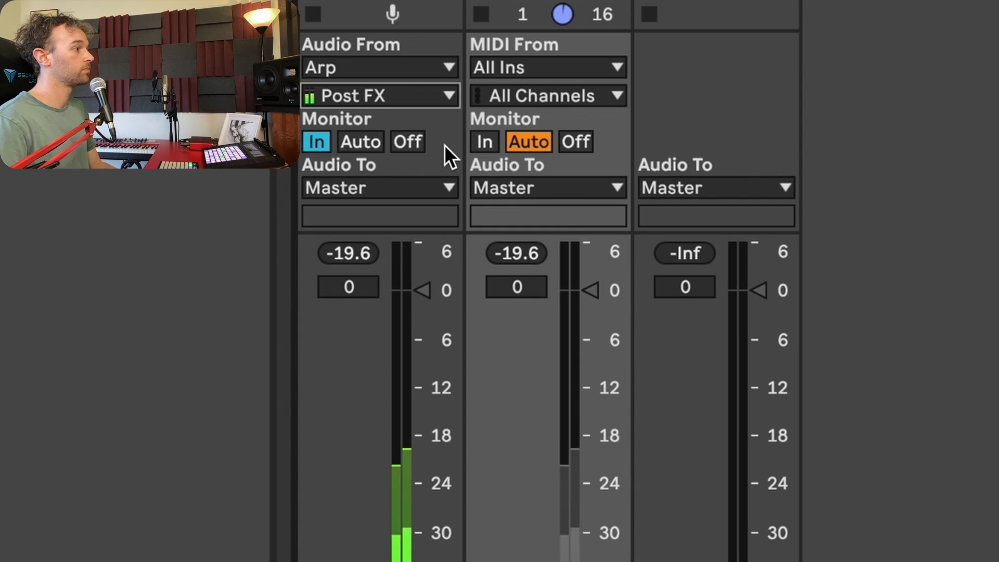
# Feed the first audio track from Reverb | Wet | Pre FX and load an Overdrive on it with Dry/Wet at 100 %.
pyautogui.click(414, 95)
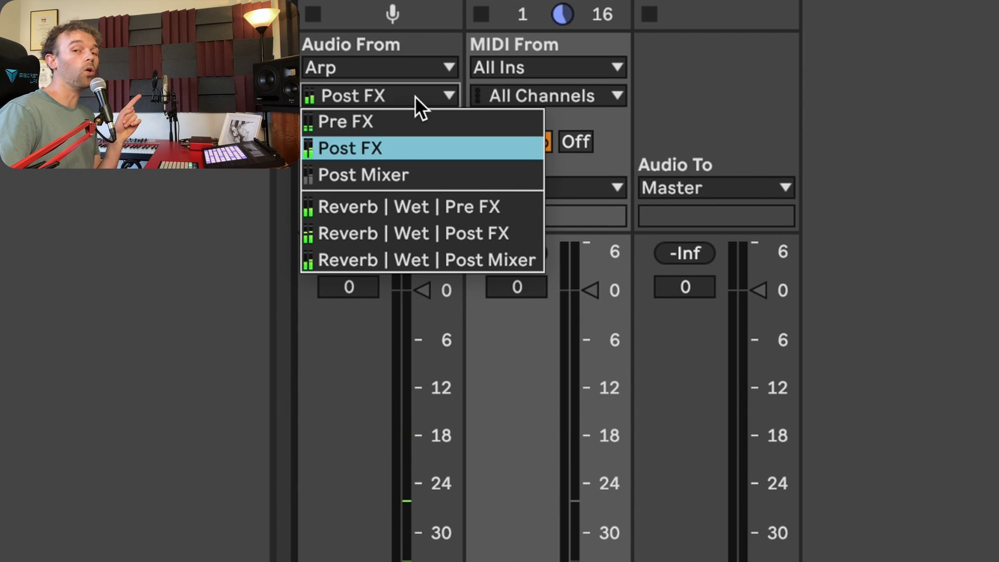
pyautogui.click(442, 214)
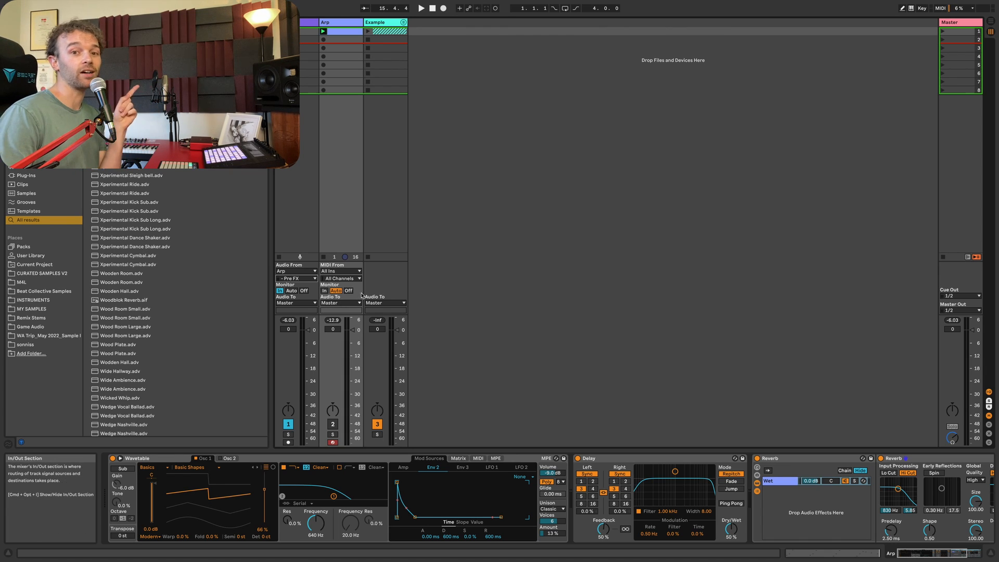
pyautogui.click(303, 25)
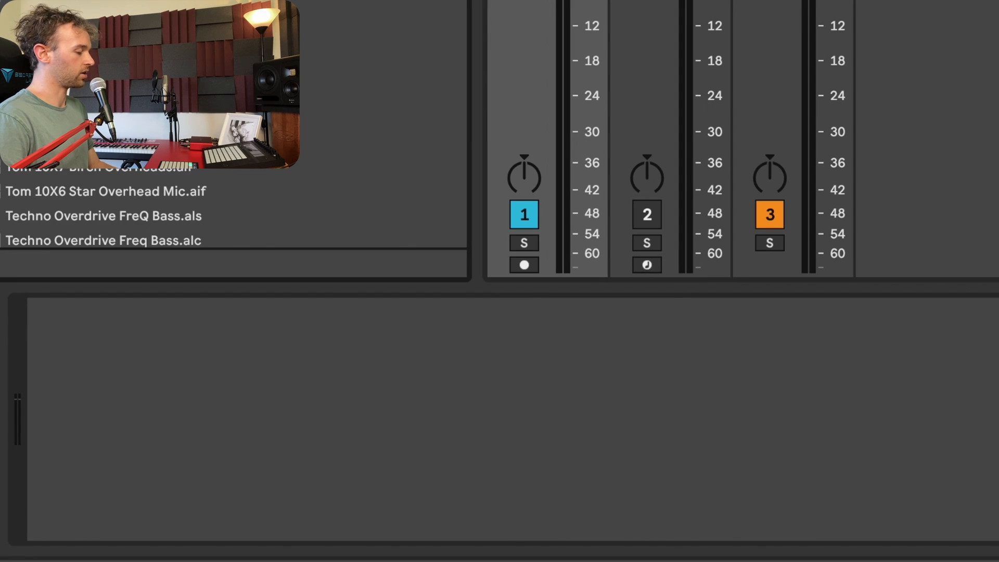
pyautogui.press('Return')
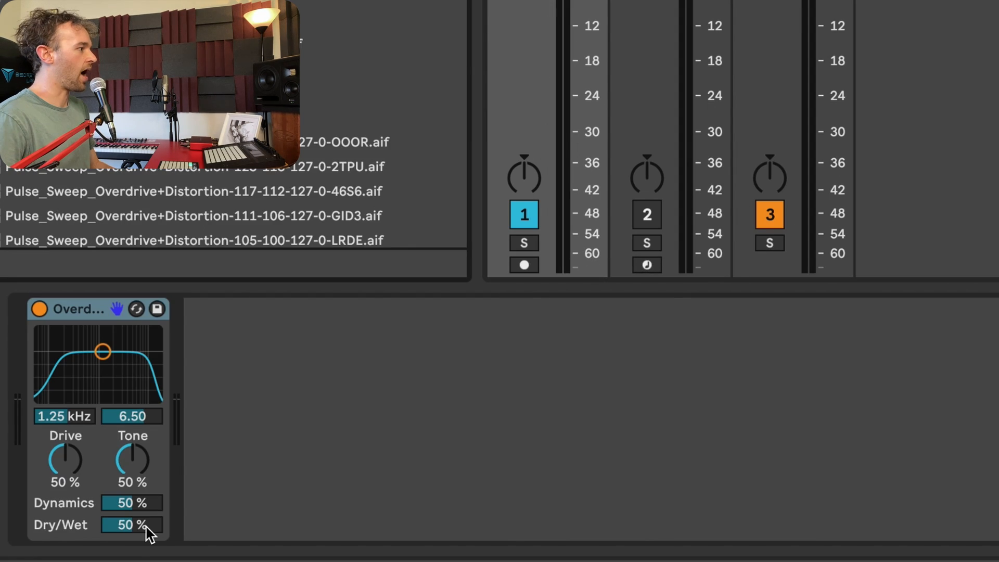
pyautogui.moveTo(145, 525); pyautogui.dragTo(146, 466)
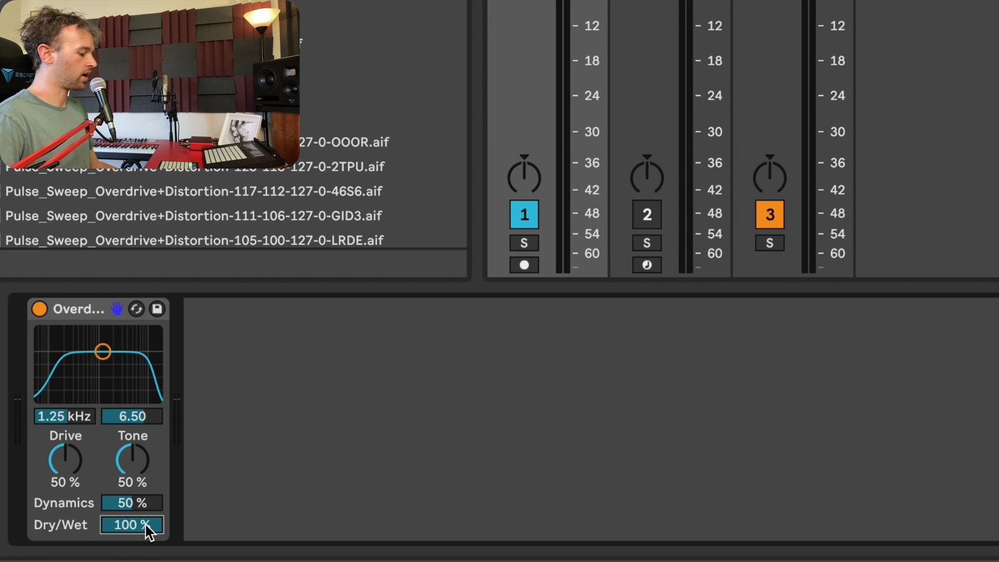
# Add an EQ Eight after the Overdrive, cutting the lows with band 1 and dipping bands 3 and 2, with band 2 at about 3.16 kHz, -8.55 dB.
pyautogui.press('super+f')
pyautogui.write('eq')
pyautogui.press('Return')
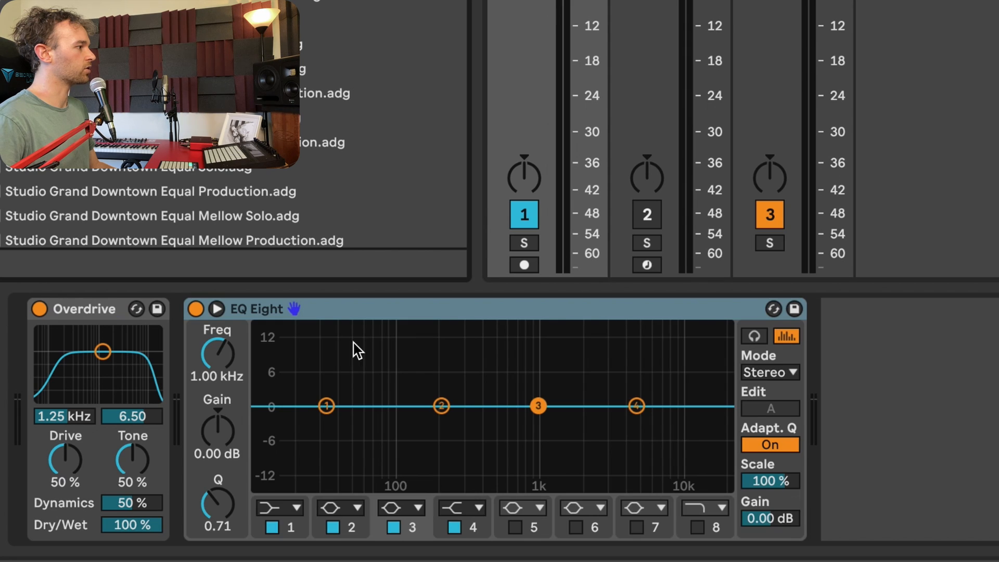
pyautogui.moveTo(327, 406); pyautogui.dragTo(397, 483)
pyautogui.moveTo(538, 406); pyautogui.dragTo(516, 456)
pyautogui.moveTo(441, 405); pyautogui.dragTo(607, 450)
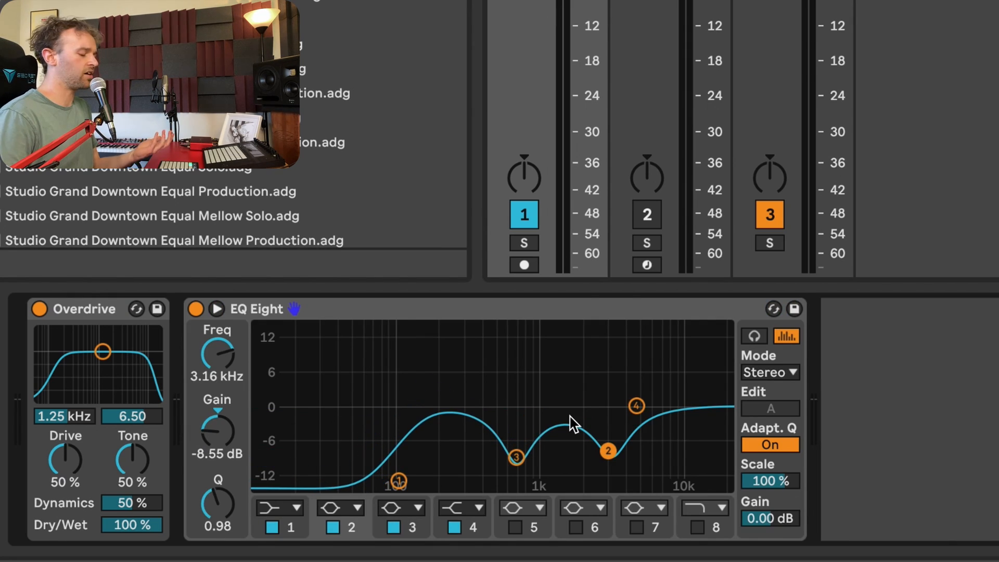
# Find the Phaser-Flanger in the browser and add it after the EQ Eight on the first audio track.
pyautogui.press('super+f')
pyautogui.write('phaser')
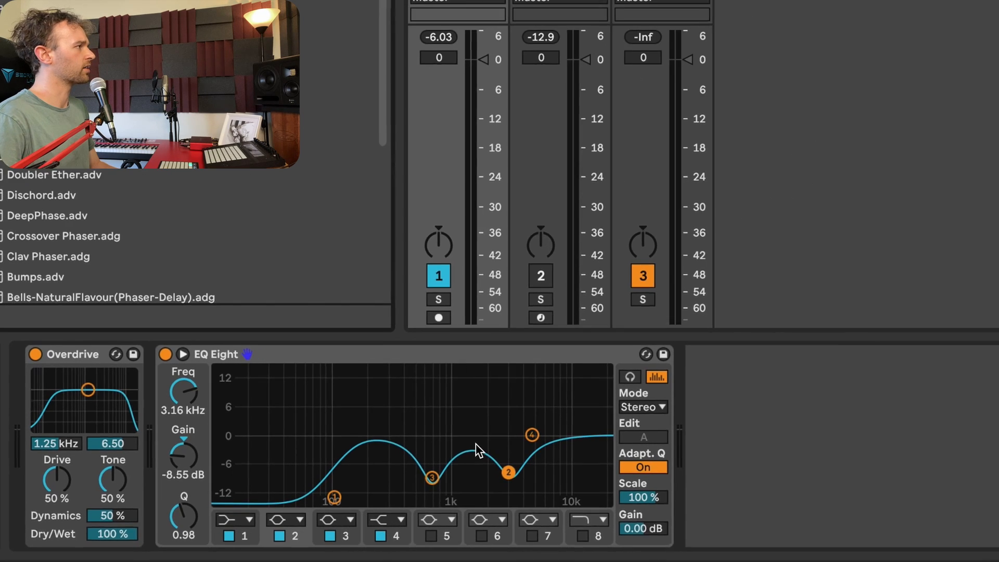
pyautogui.press('Return')
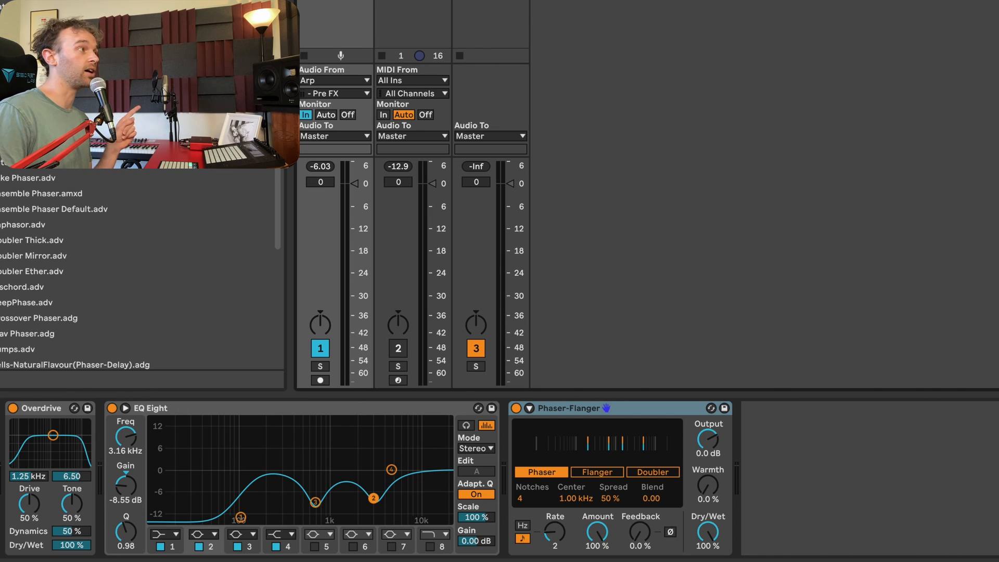
# Activate the Arp track with its volume at -12.0 dB and set the first audio track's volume to -13.6 dB.
pyautogui.click(412, 24)
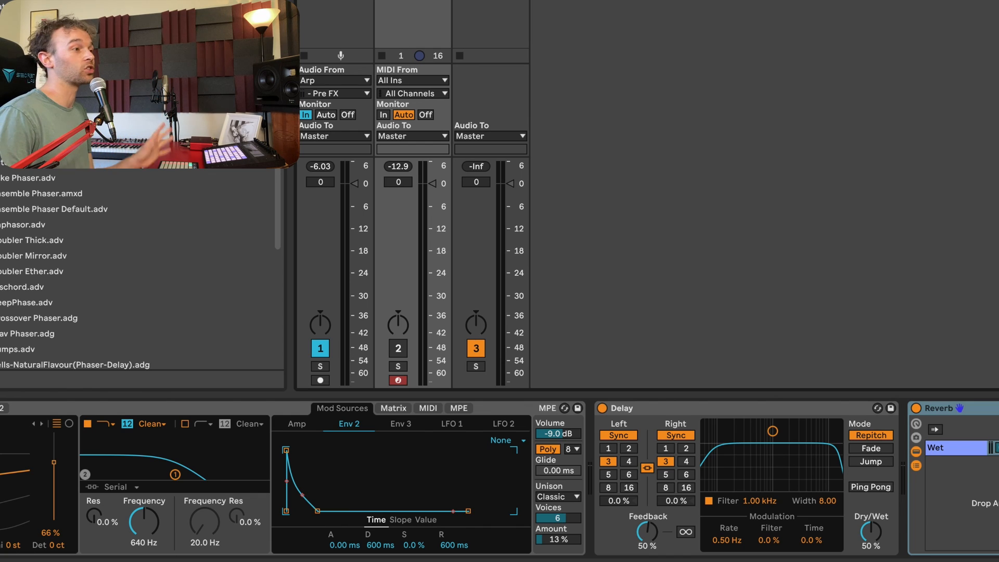
pyautogui.keyDown('shift'); pyautogui.click(335, 24); pyautogui.keyUp('shift')
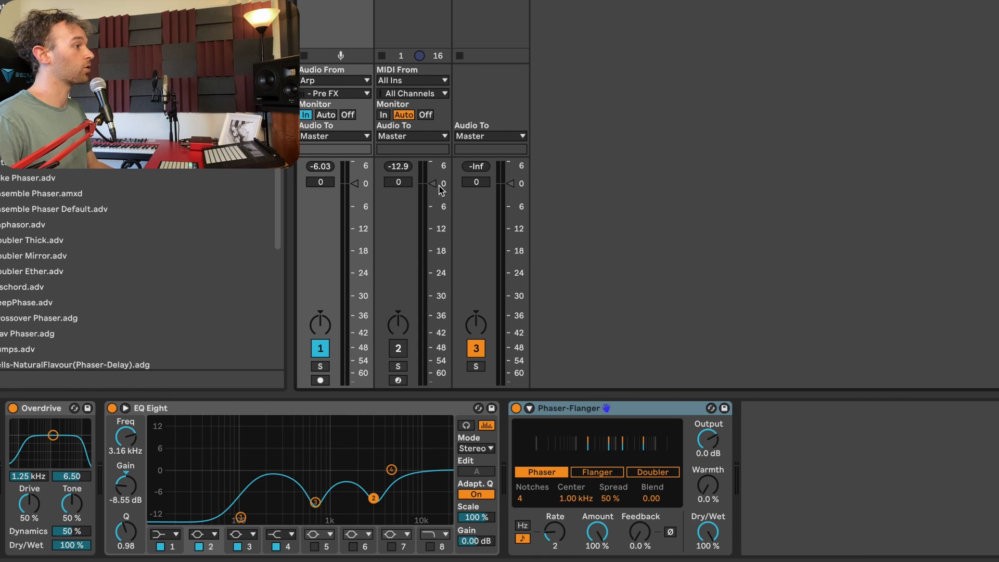
pyautogui.moveTo(433, 184); pyautogui.dragTo(433, 228)
pyautogui.click(398, 348)
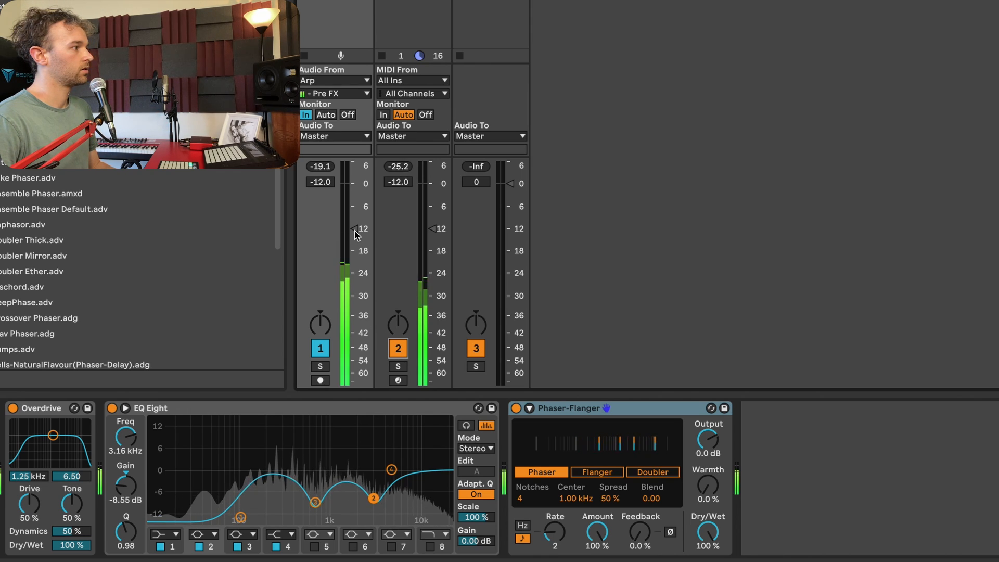
pyautogui.moveTo(356, 234)
pyautogui.mouseDown()
pyautogui.moveTo(354, 255)
pyautogui.moveTo(354, 234)
pyautogui.mouseUp()
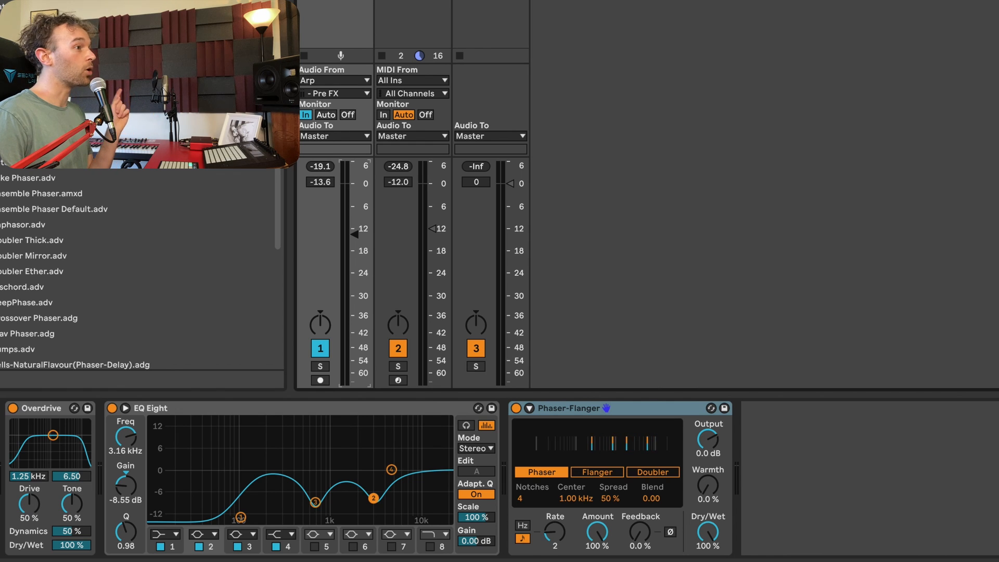
# Group the Arp track's Delay into an Audio Effect Rack and show the rack's chain list.
pyautogui.click(412, 6)
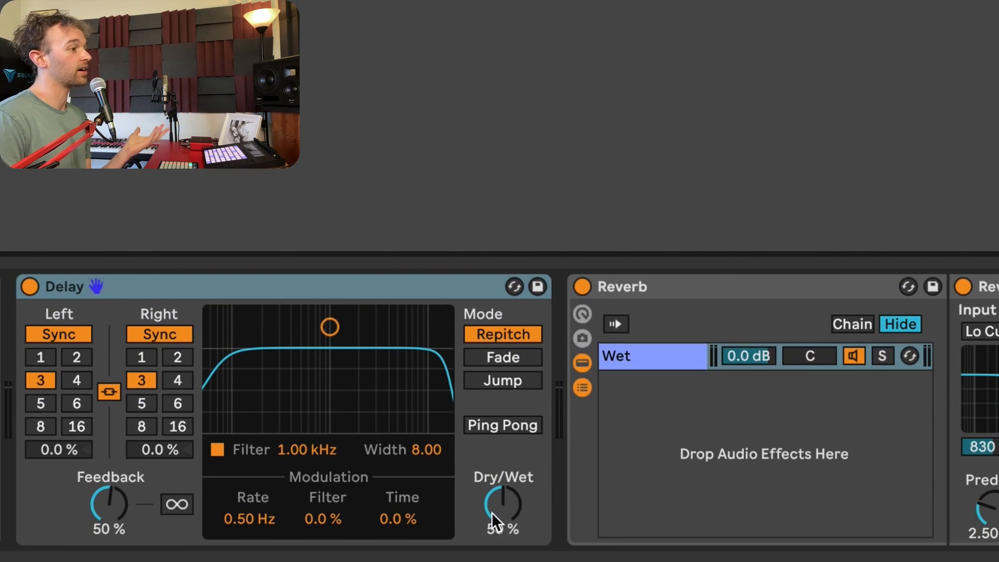
pyautogui.moveTo(491, 513); pyautogui.dragTo(492, 468)
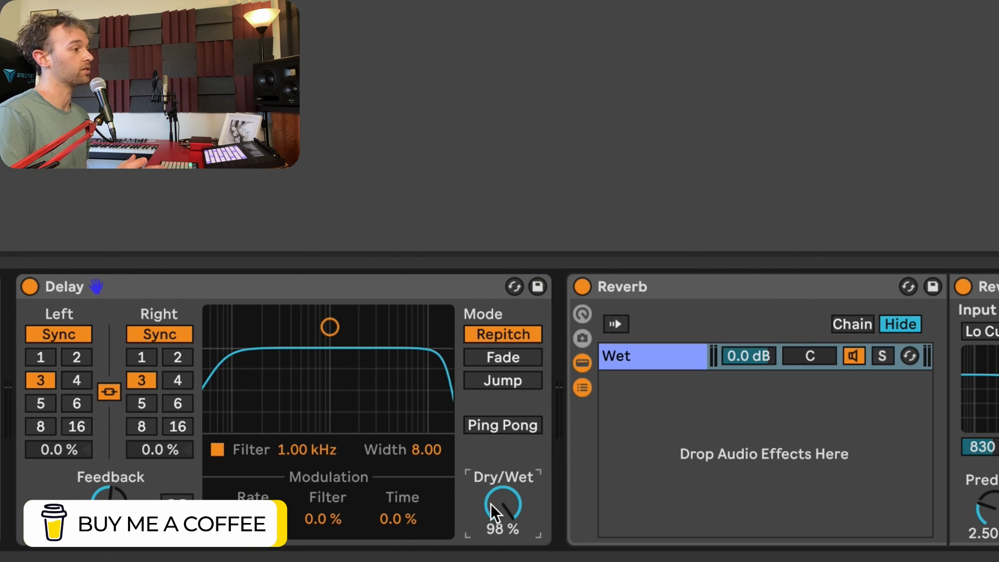
pyautogui.click(389, 291)
pyautogui.rightClick(389, 292)
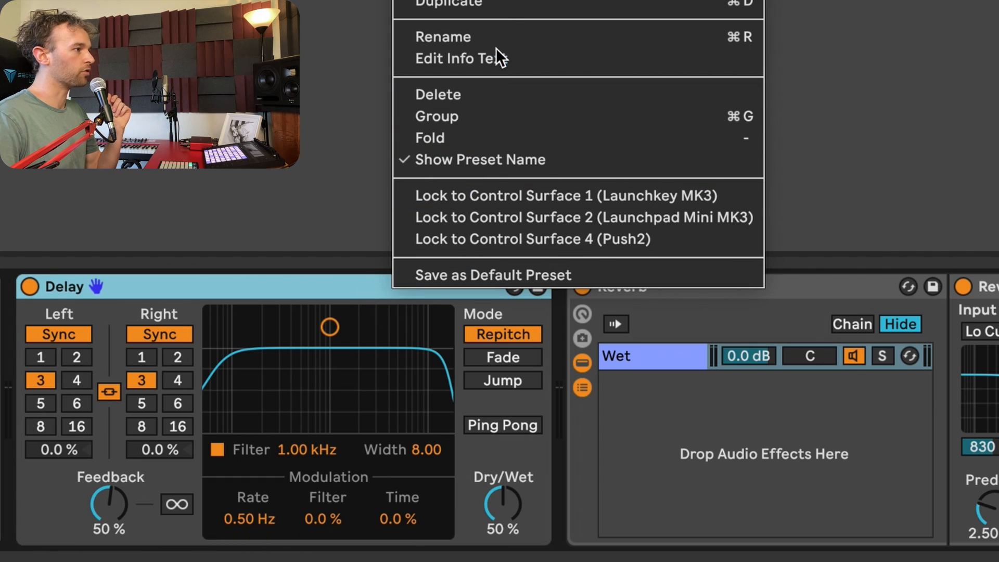
pyautogui.click(530, 116)
pyautogui.click(25, 380)
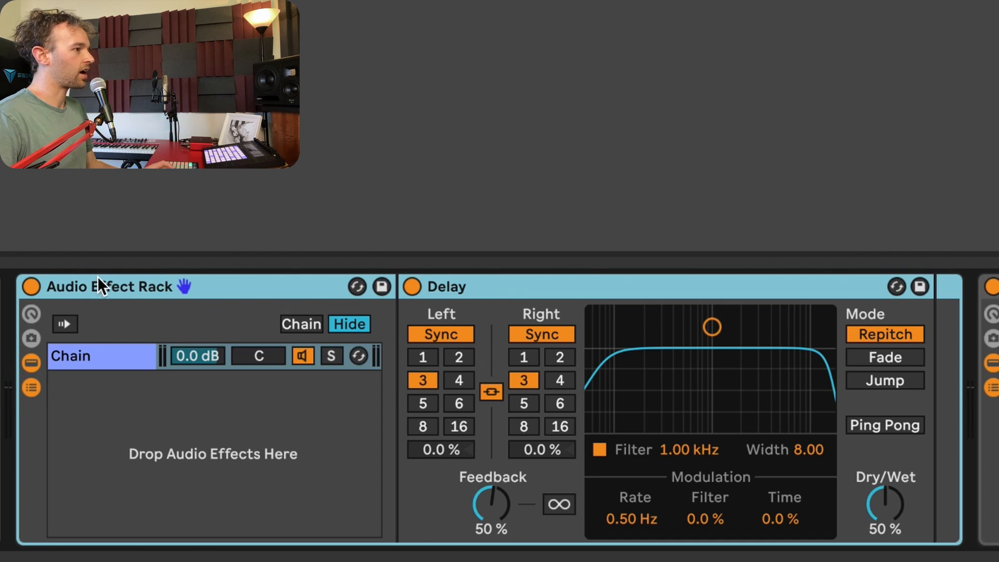
# Rename the new rack around the Delay as Delay and its chain as Wet.
pyautogui.hotkey('ctrl', 'r')
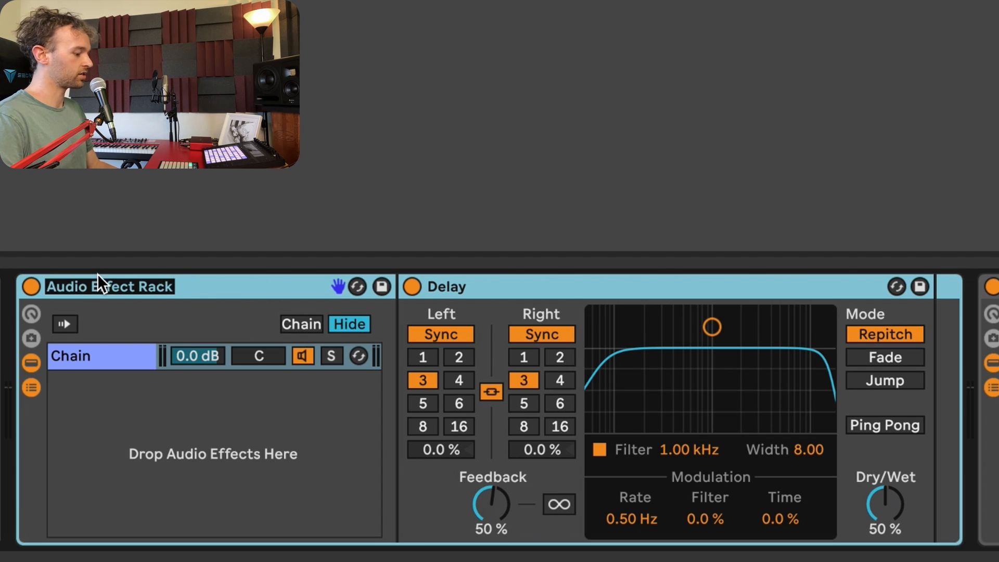
pyautogui.write('Delay')
pyautogui.press('Return')
pyautogui.click(114, 356)
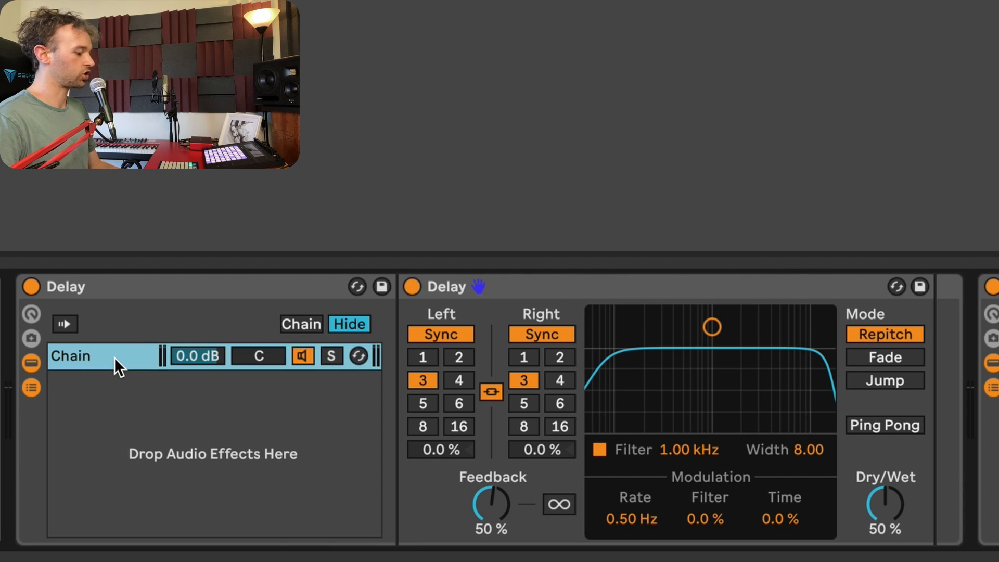
pyautogui.hotkey('ctrl', 'r')
pyautogui.write('Wet')
pyautogui.press('Return')
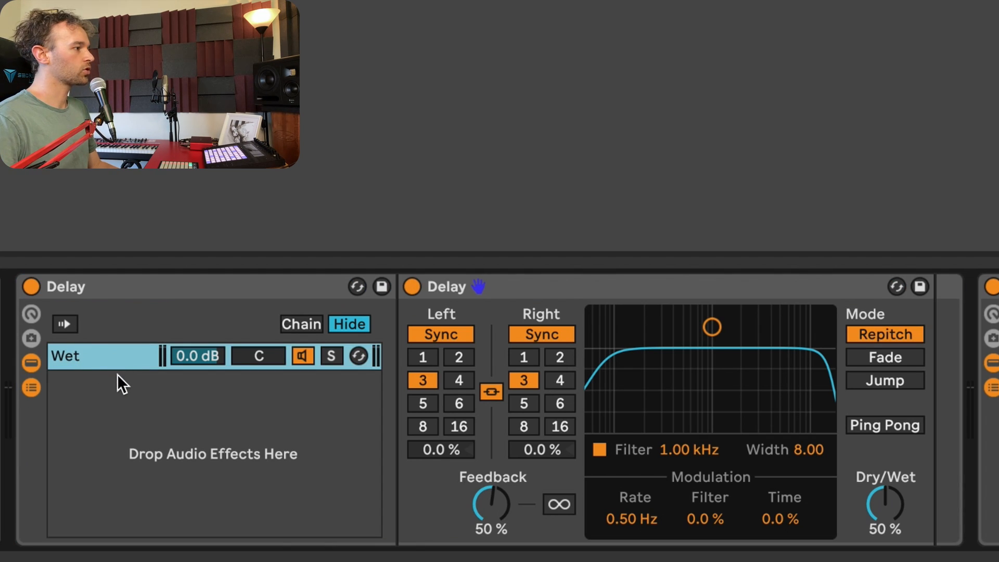
# Add a second chain named Dry to the Delay rack and set the Wet chain's Delay Dry/Wet to 100 %.
pyautogui.rightClick(124, 383)
pyautogui.click(144, 392)
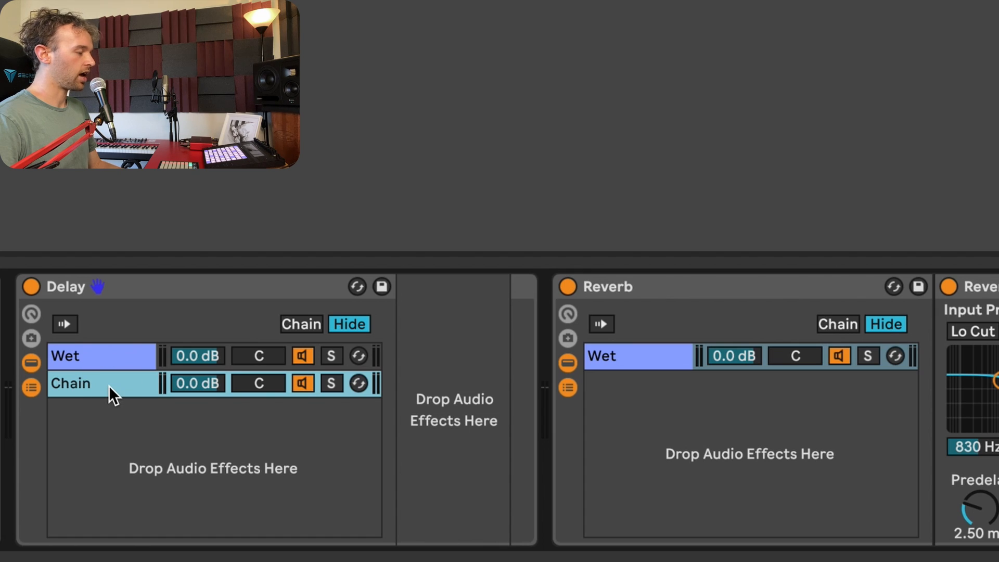
pyautogui.hotkey('ctrl', 'r')
pyautogui.write('Dry')
pyautogui.press('Return')
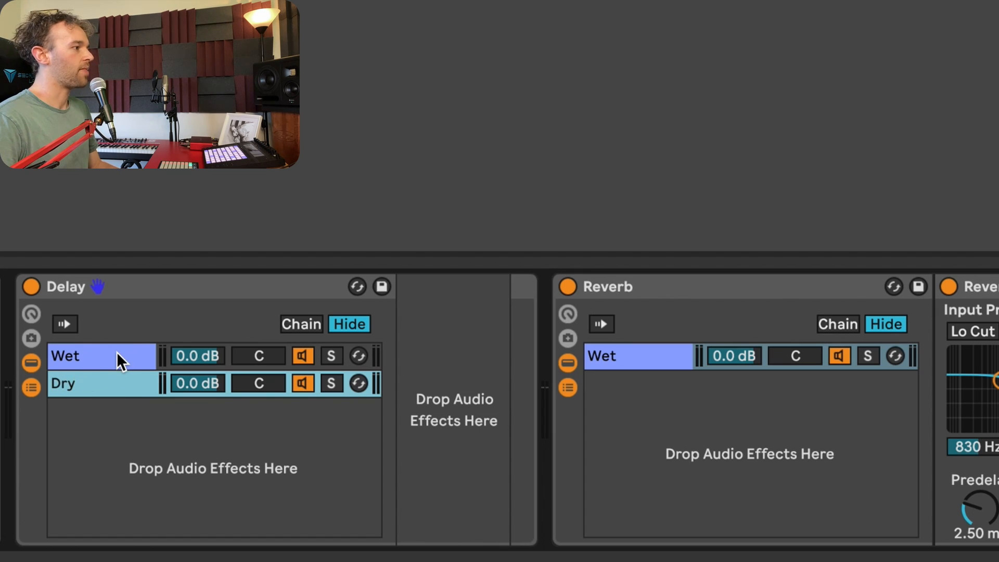
pyautogui.press('Down')
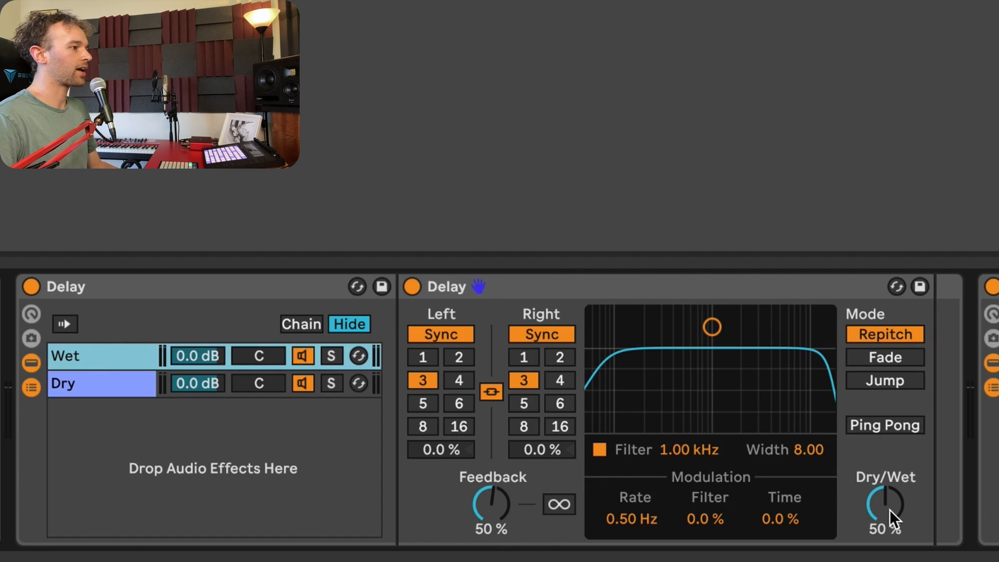
pyautogui.moveTo(887, 514); pyautogui.dragTo(887, 462)
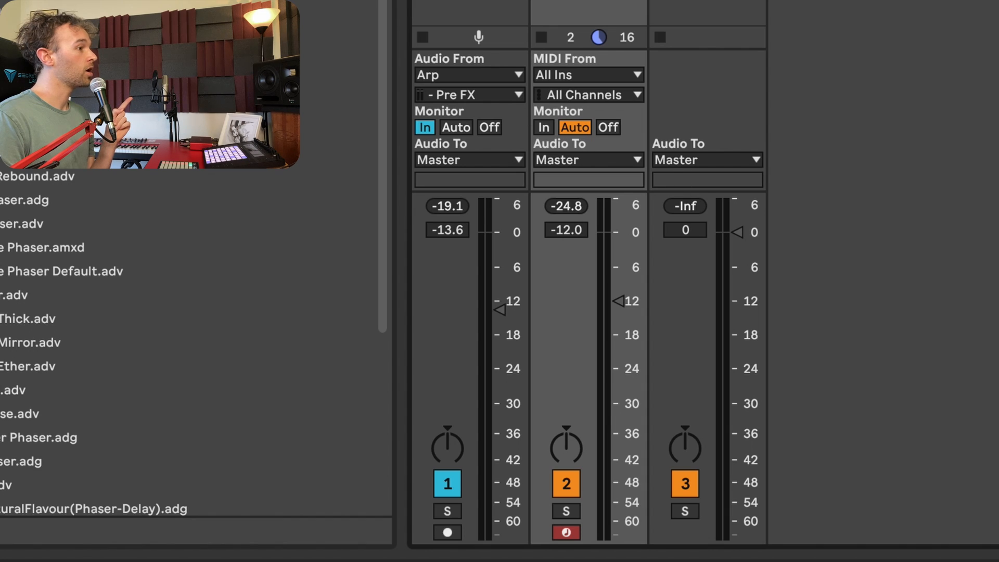
# Review the Delay and Reverb rack tap points and set the first audio track's input to Delay | Wet | Post FX.
pyautogui.click(461, 95)
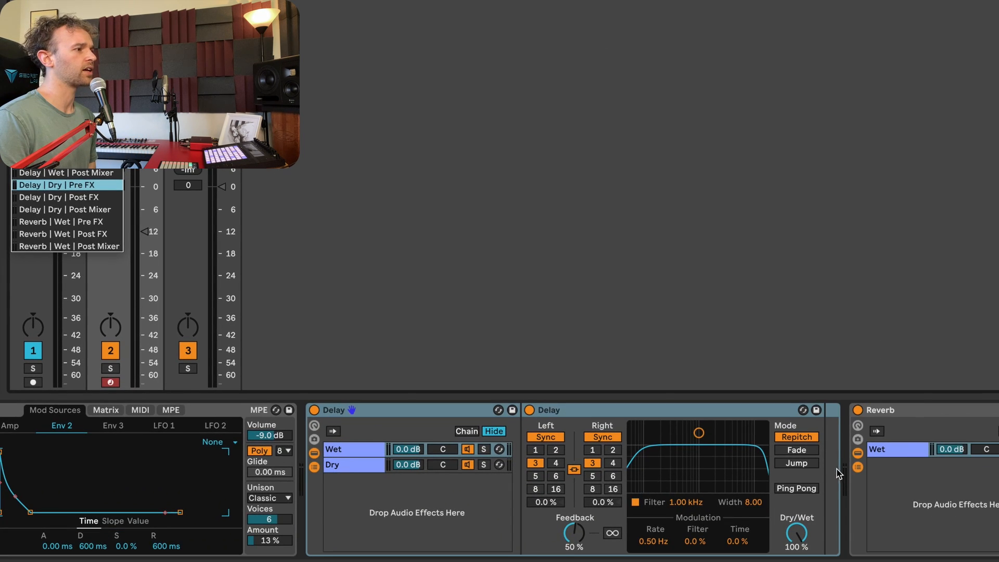
pyautogui.click(835, 469)
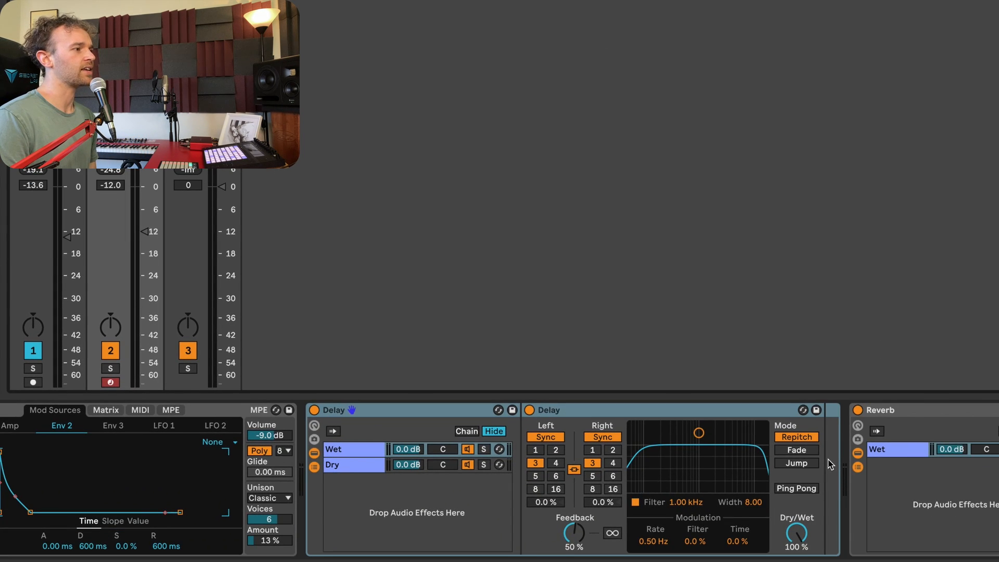
pyautogui.moveTo(829, 464); pyautogui.dragTo(828, 460)
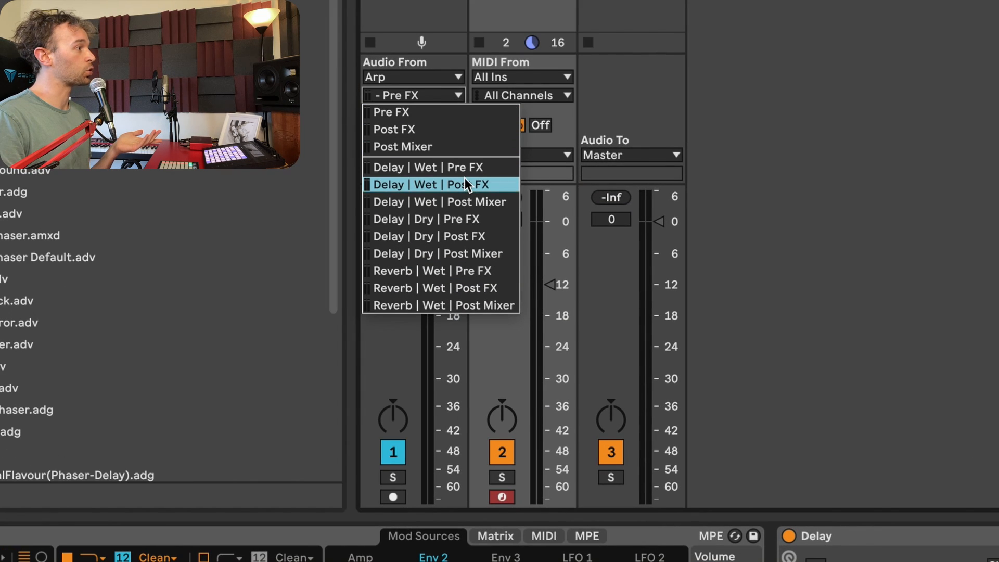
pyautogui.click(467, 184)
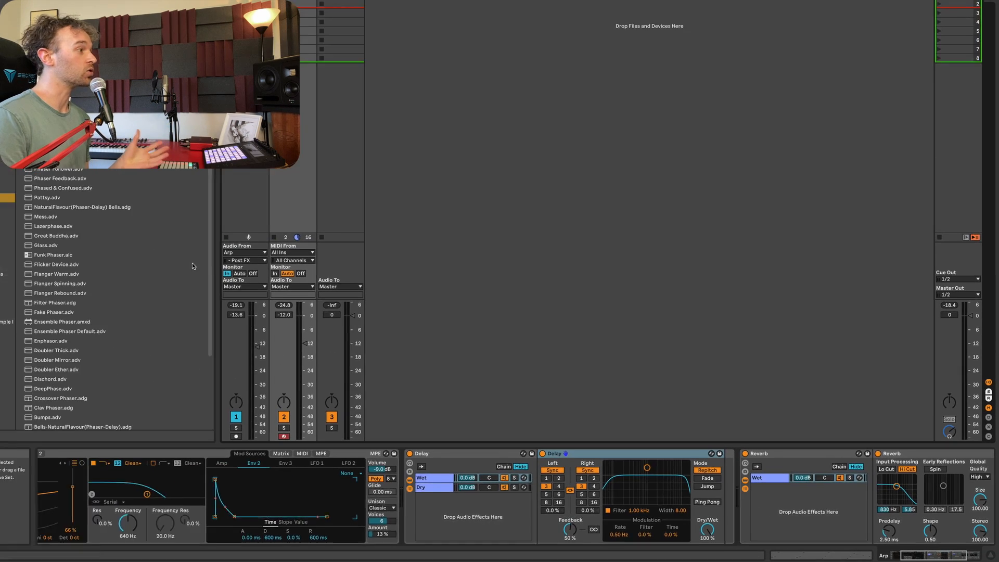
# Raise the Arp track's volume to -8.0 dB and adjust the volume of the Wet chain in its Delay rack.
pyautogui.click(306, 27)
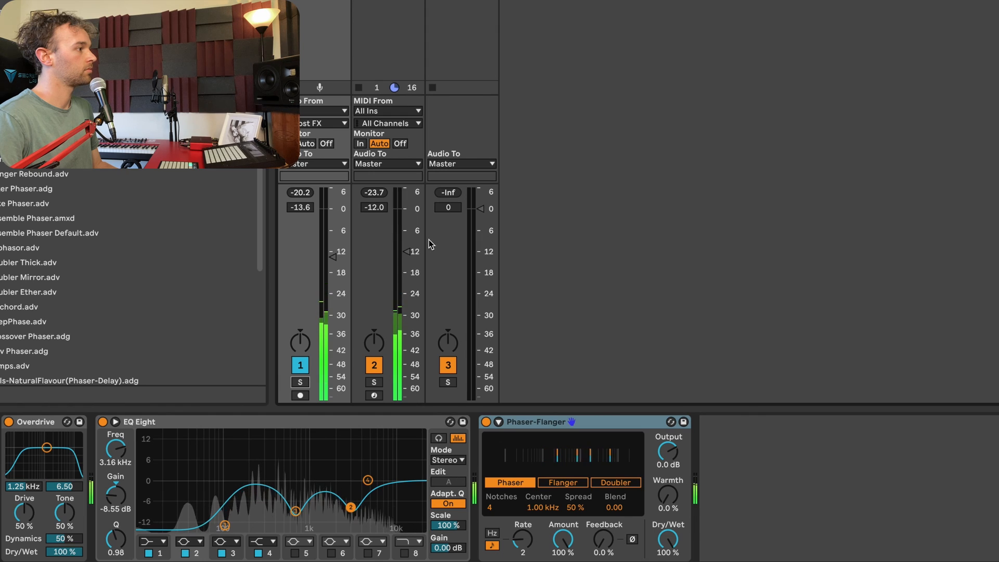
pyautogui.moveTo(408, 253); pyautogui.dragTo(407, 237)
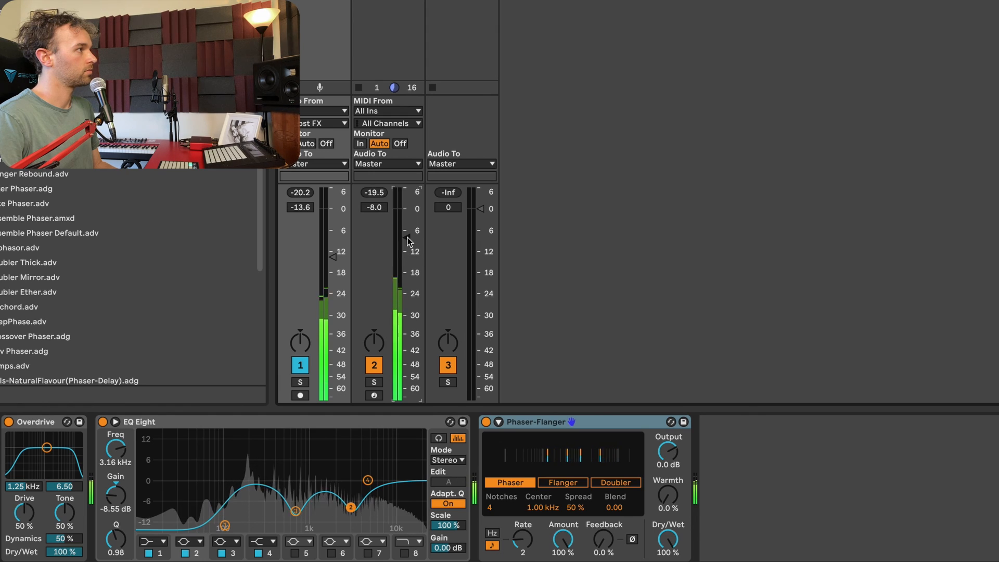
pyautogui.click(387, 2)
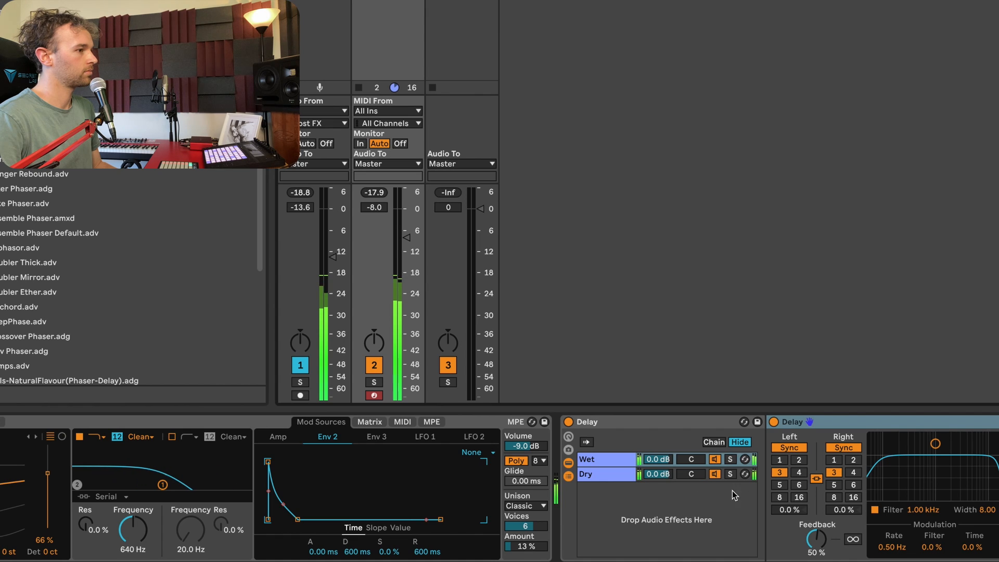
pyautogui.hscroll(5, 667, 477)
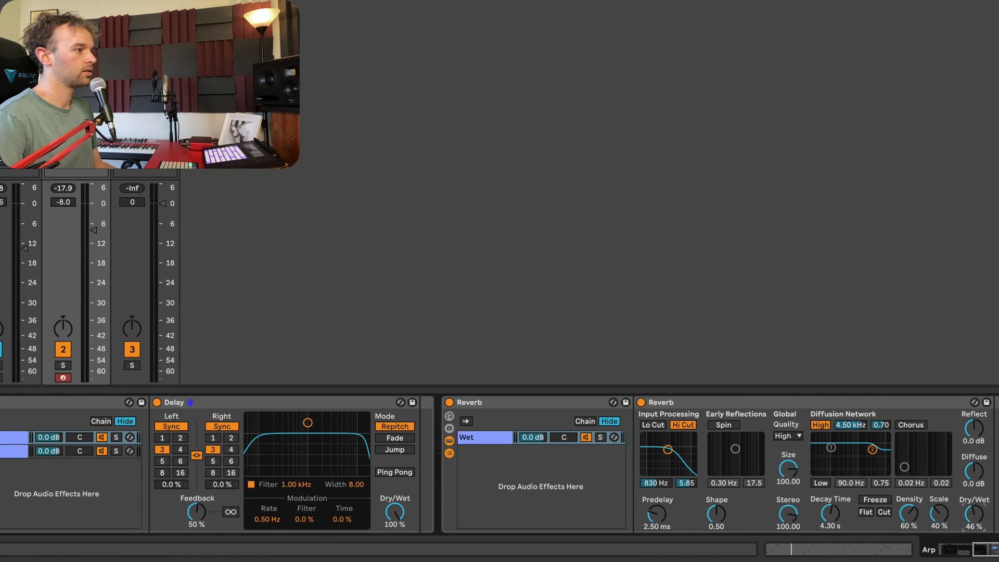
pyautogui.moveTo(50, 437); pyautogui.dragTo(50, 444)
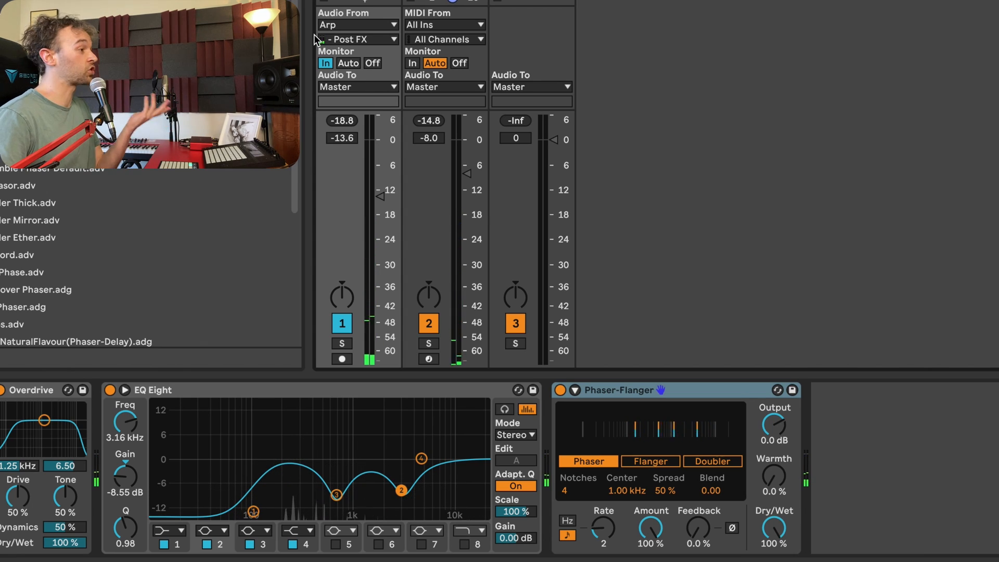
# Solo the first audio track and switch off its Overdrive, EQ Eight and Phaser-Flanger.
pyautogui.click(341, 344)
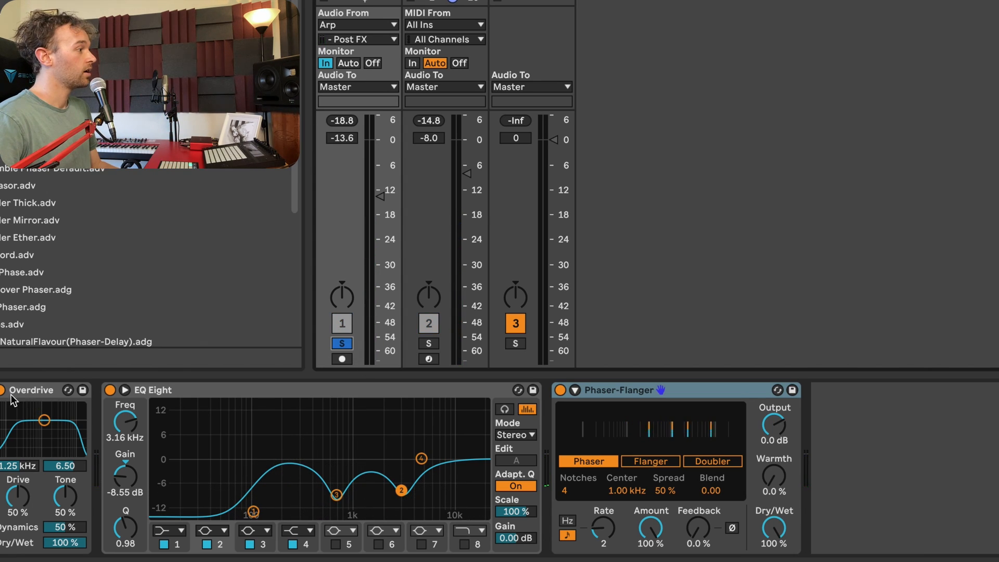
pyautogui.click(636, 389)
pyautogui.press('0')
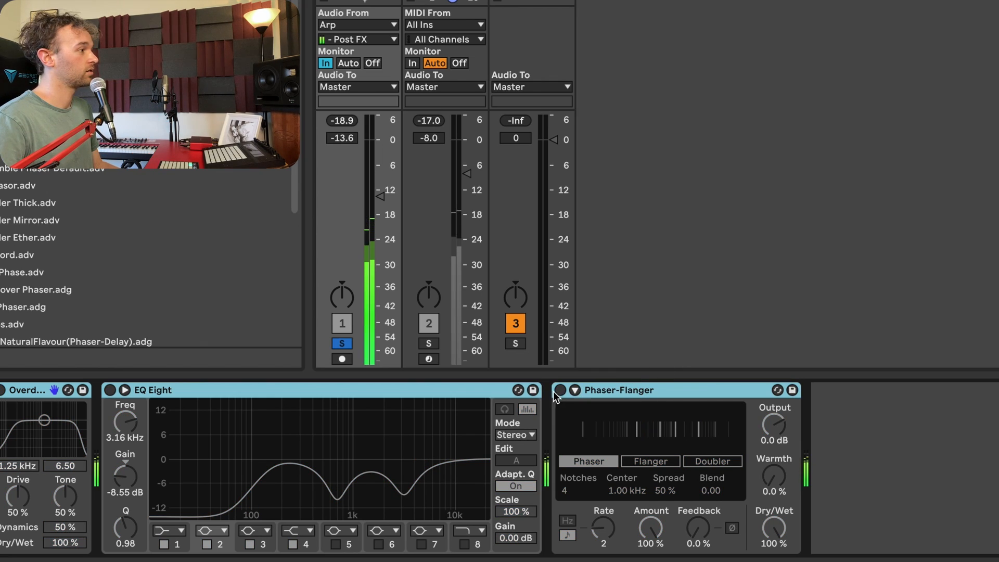
# Solo the Arp track alongside the first audio track for comparison and clear both solos.
pyautogui.click(423, 345)
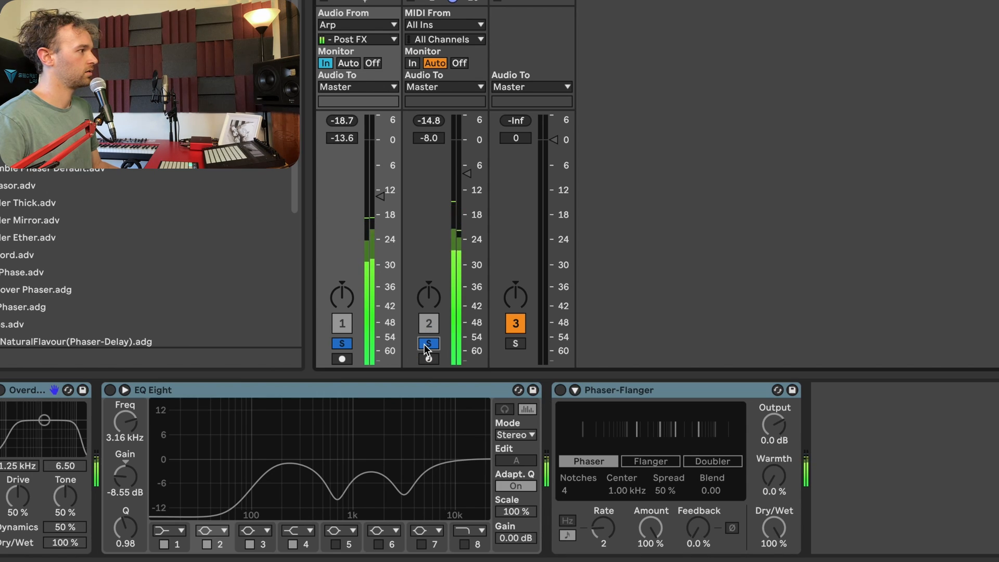
pyautogui.click(424, 344)
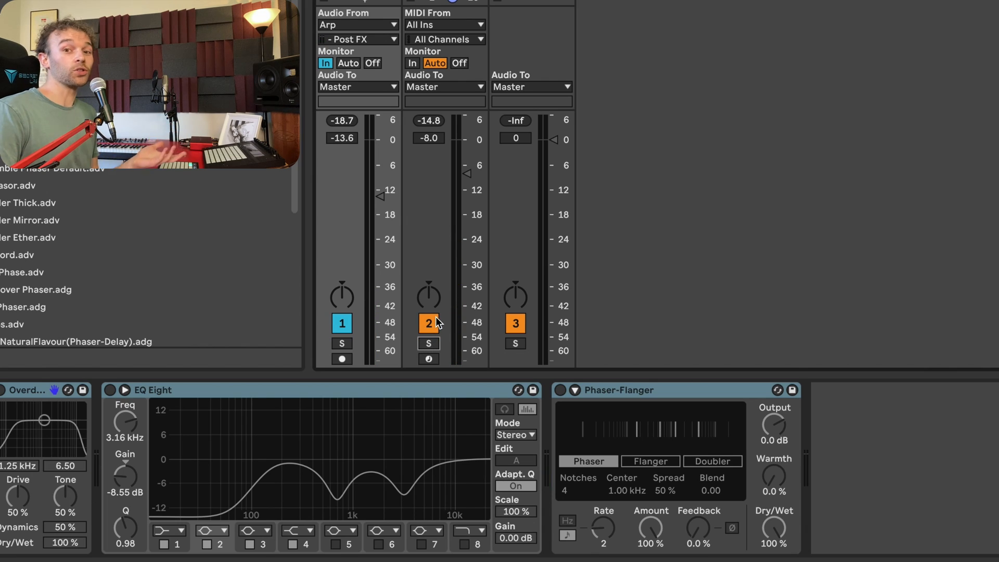
# Mute the Wet chain in the Arp track's Delay rack, compare both tracks and solo the Arp track.
pyautogui.click(442, 1)
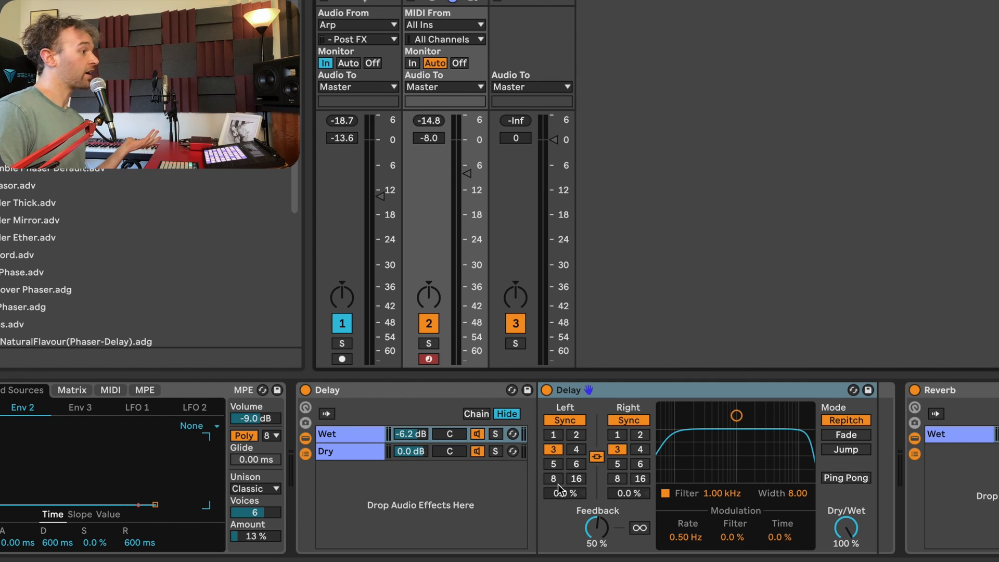
pyautogui.click(478, 435)
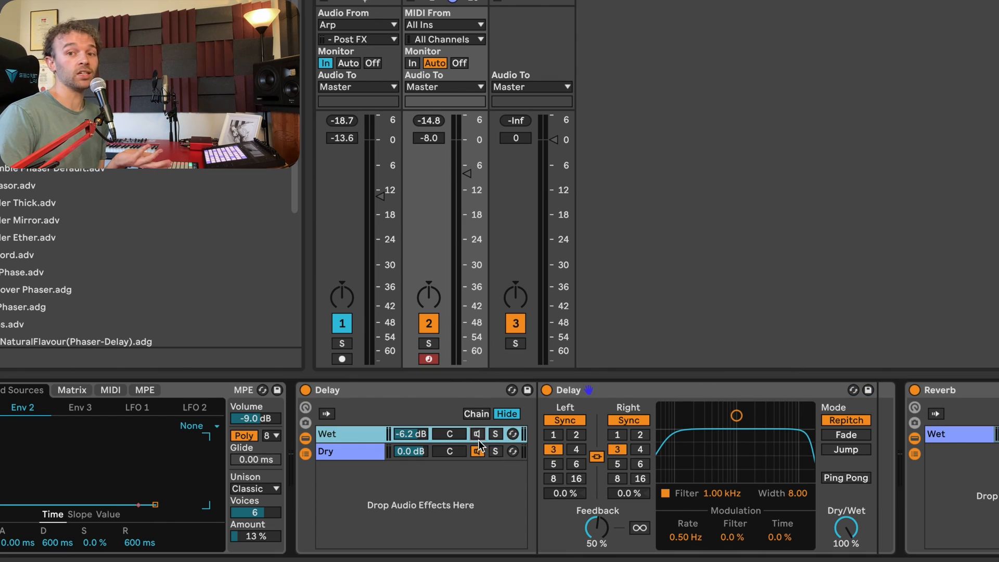
pyautogui.click(358, 1)
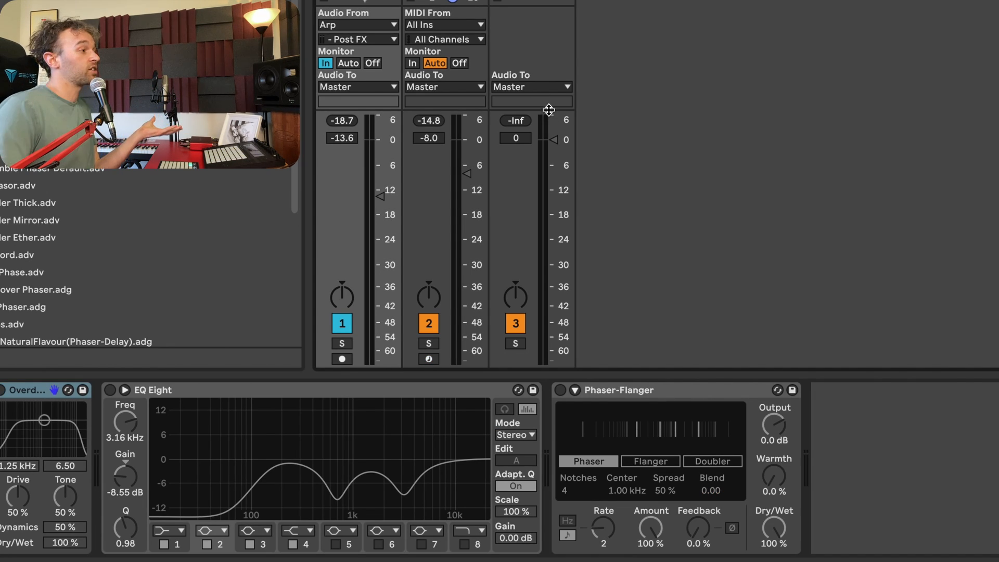
pyautogui.click(445, 1)
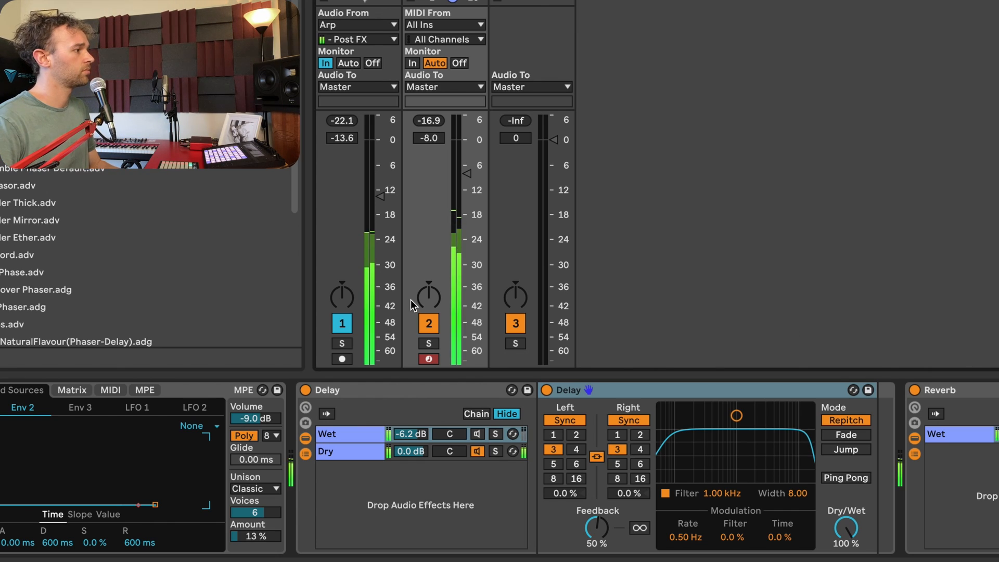
pyautogui.click(430, 343)
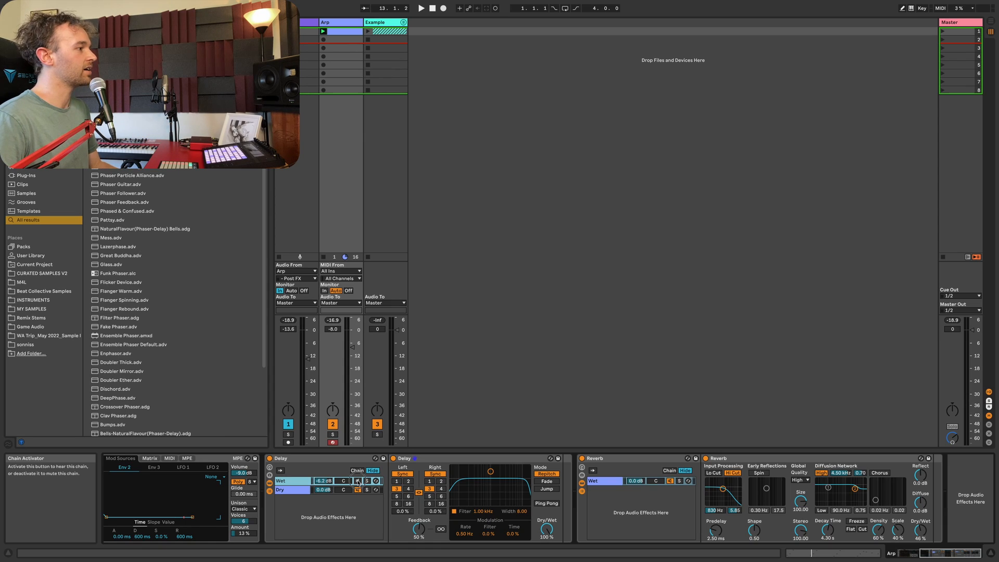
# Switch the first audio track's Overdrive, EQ Eight and Phaser-Flanger back on together.
pyautogui.click(304, 23)
pyautogui.click(126, 459)
pyautogui.keyDown('shift'); pyautogui.click(440, 460); pyautogui.keyUp('shift')
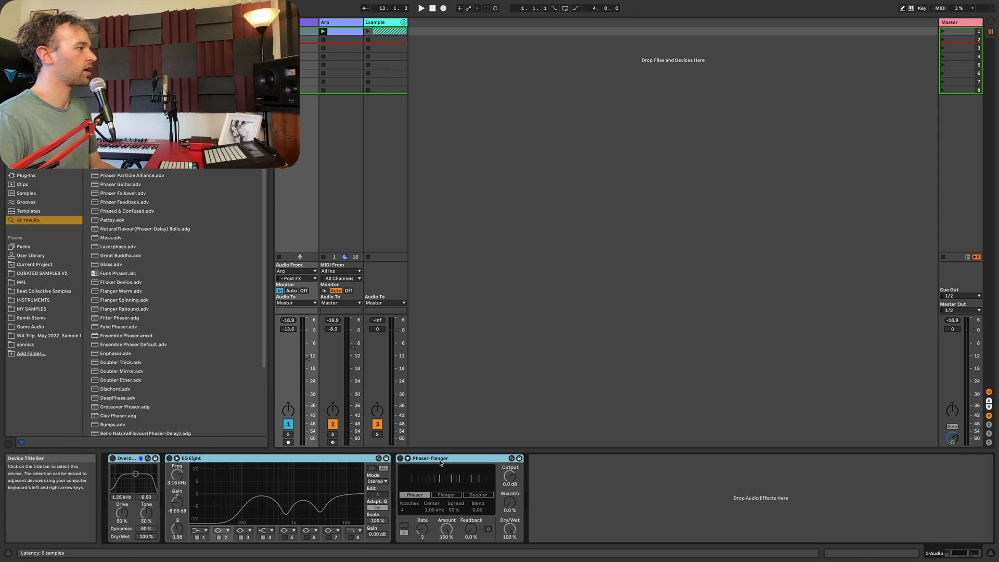
pyautogui.press('0')
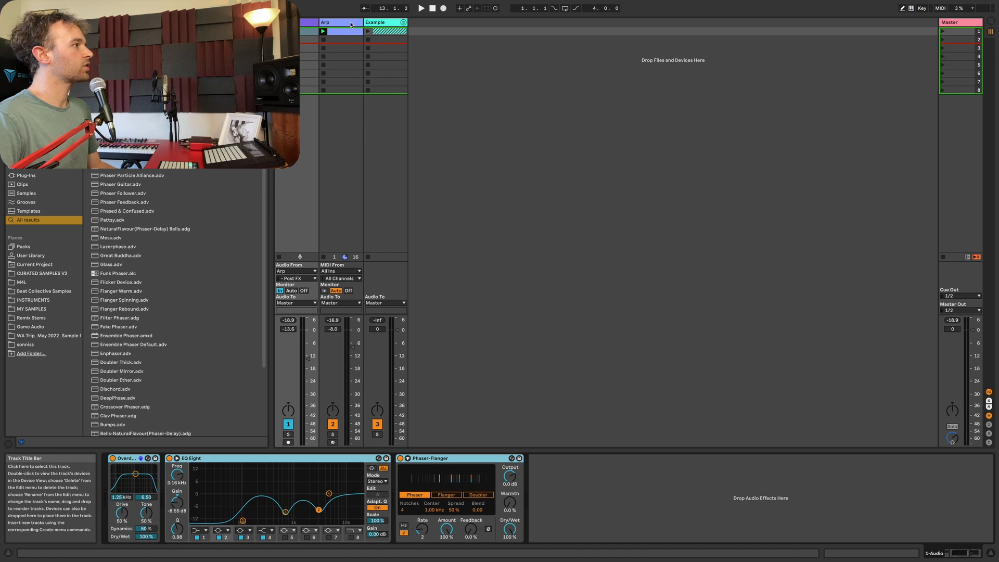
# Add a second chain named Dry to the Arp track's Reverb rack.
pyautogui.click(351, 23)
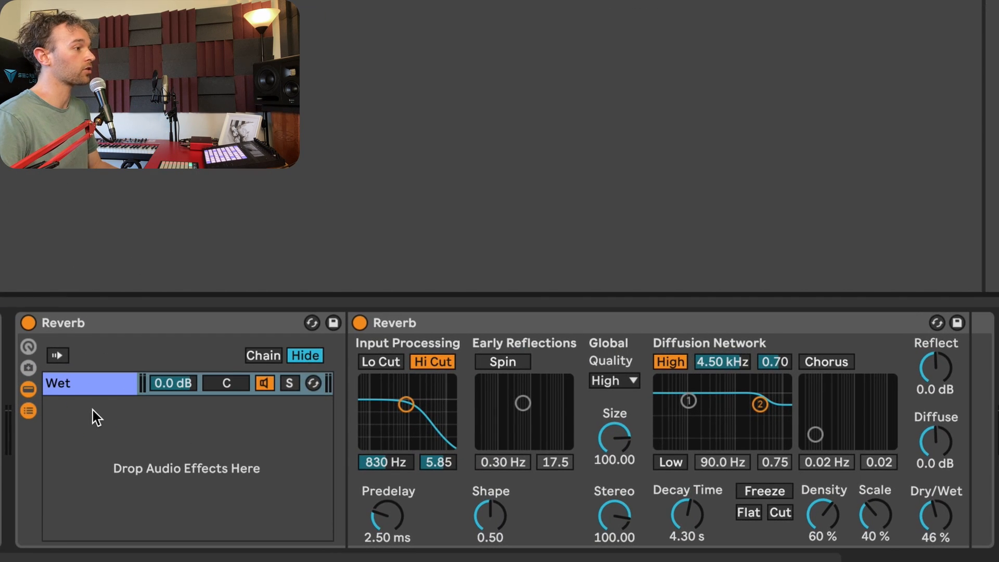
pyautogui.rightClick(608, 496)
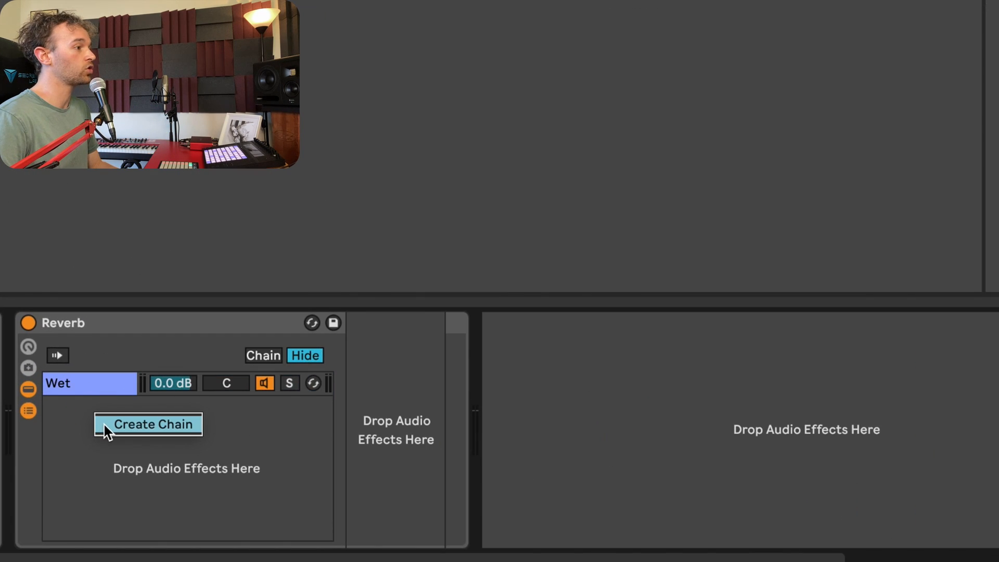
pyautogui.click(104, 424)
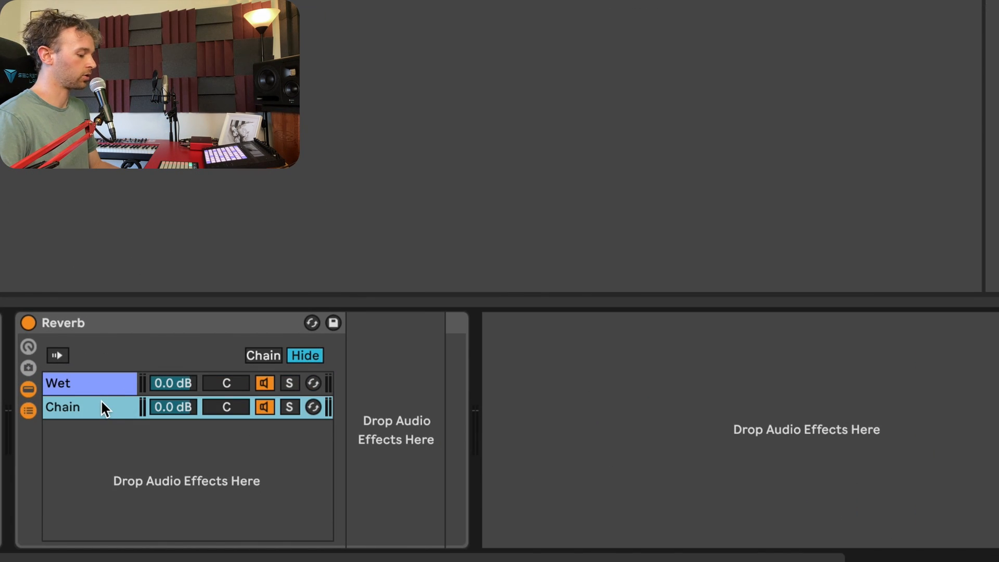
pyautogui.hotkey('ctrl', 'r')
pyautogui.write('Dry')
pyautogui.press('Return')
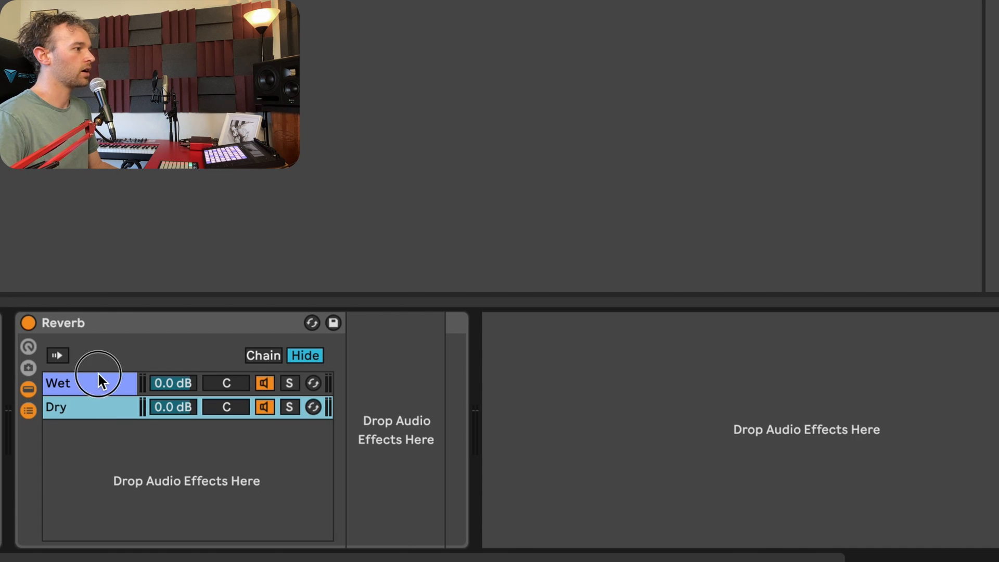
# Set the Wet chain's Reverb Dry/Wet to 100 % and lower that chain's volume.
pyautogui.click(98, 374)
pyautogui.moveTo(934, 523); pyautogui.dragTo(934, 458)
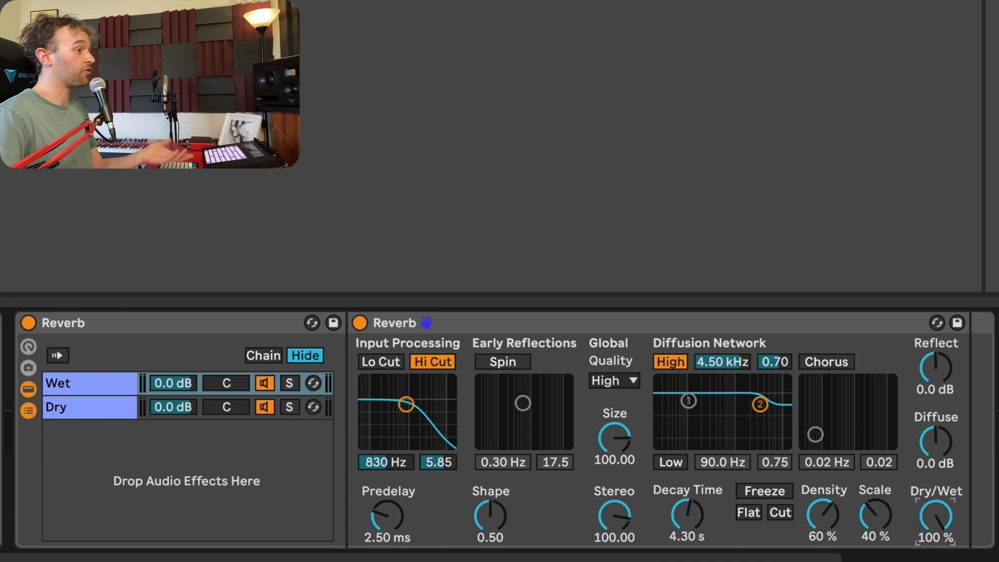
pyautogui.moveTo(195, 382); pyautogui.dragTo(195, 391)
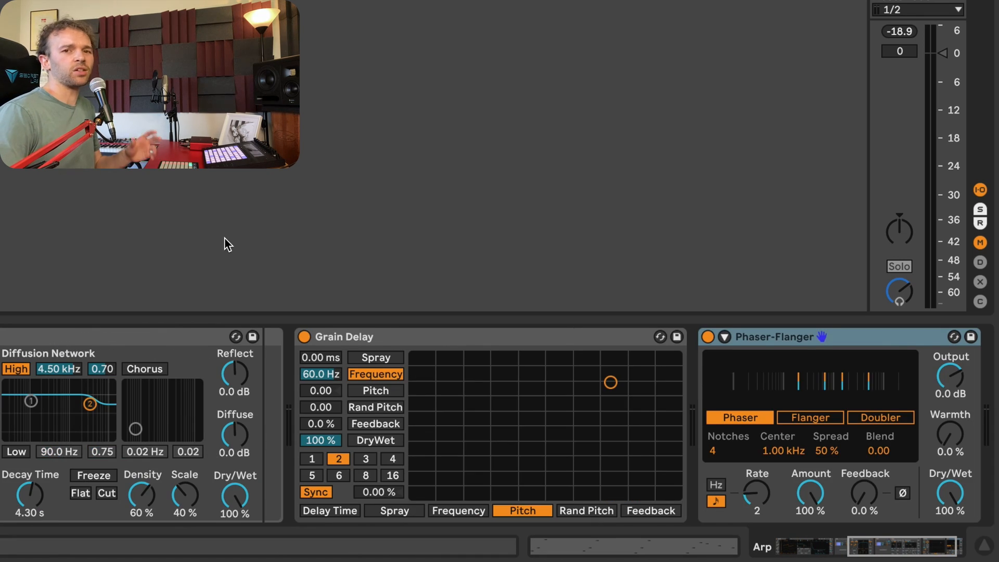
# Switch Grain Delay to Time with Spray 326 ms, Feedback 65 % and DryWet 32 %, and set Phaser-Flanger's Dry/Wet to 51 %.
pyautogui.click(324, 492)
pyautogui.moveTo(320, 357); pyautogui.dragTo(321, 302)
pyautogui.moveTo(321, 440)
pyautogui.mouseDown()
pyautogui.moveTo(321, 505)
pyautogui.moveTo(320, 361)
pyautogui.mouseUp()
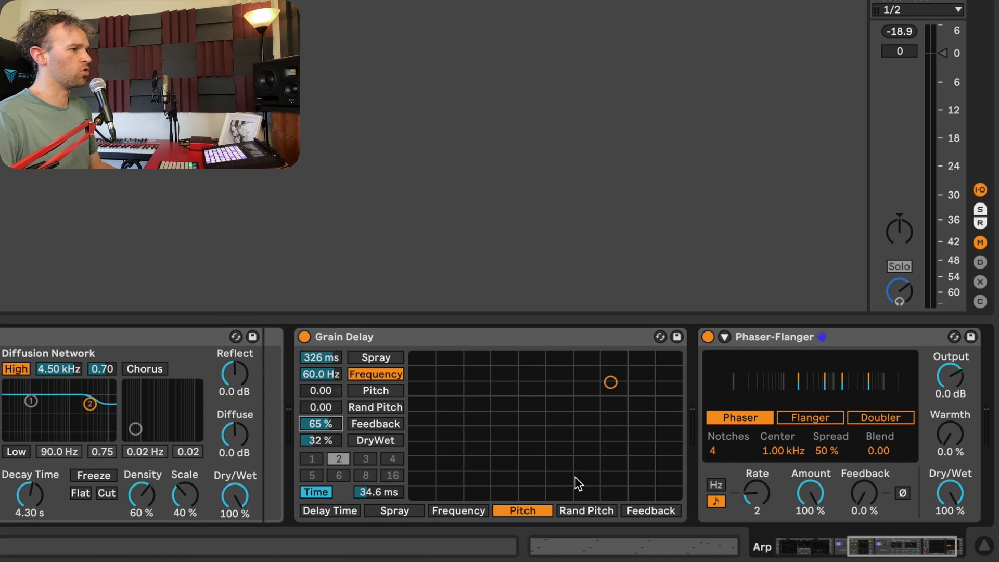
pyautogui.hscroll(1, 578, 484)
pyautogui.moveTo(944, 489); pyautogui.dragTo(944, 514)
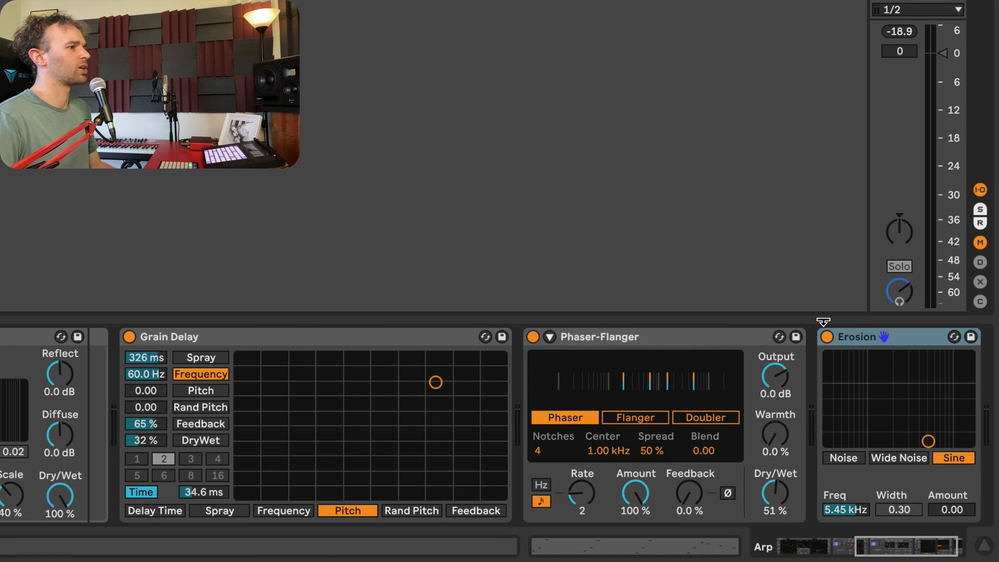
# Set Erosion to Wide Noise at 1.50 kHz, width 1.40 and amount 57.6, and set Pedal's Dry/Wet to 19 %.
pyautogui.click(903, 457)
pyautogui.moveTo(928, 441); pyautogui.dragTo(883, 395)
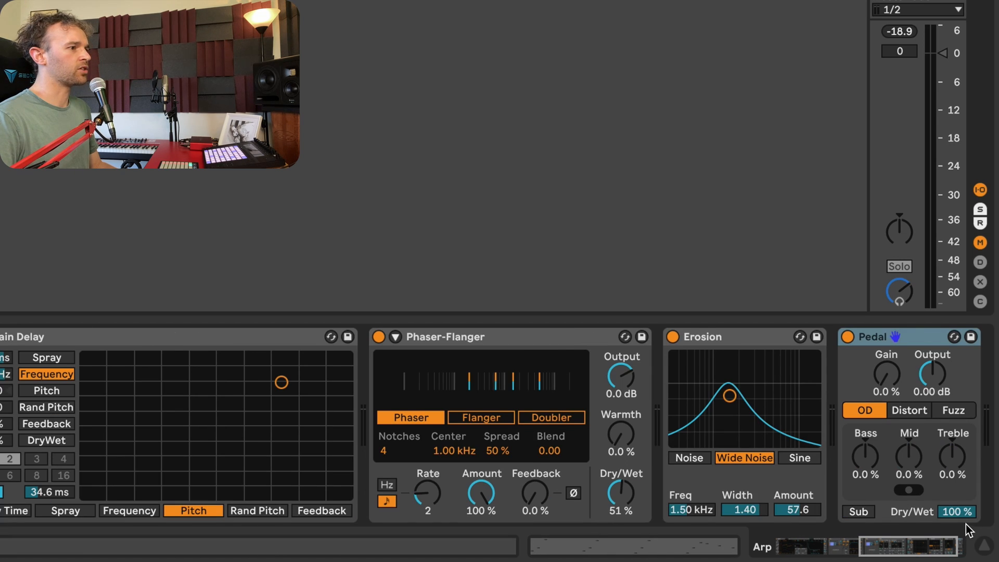
pyautogui.moveTo(959, 513); pyautogui.dragTo(959, 561)
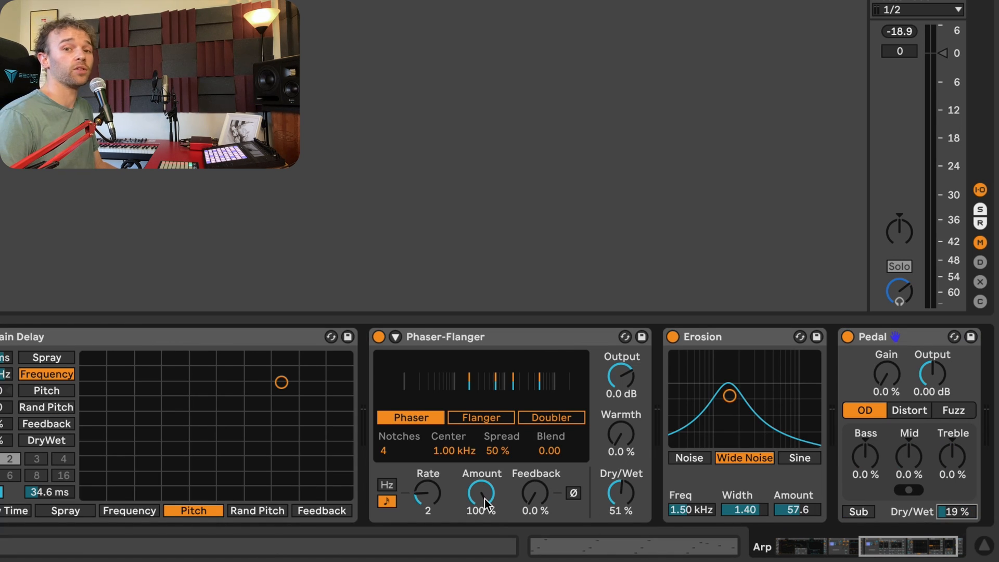
# Reorder the devices to Pedal, Grain Delay, Erosion, Phaser-Flanger, reduce Erosion to width 1.21 and amount 32.4, and start playback.
pyautogui.click(198, 335)
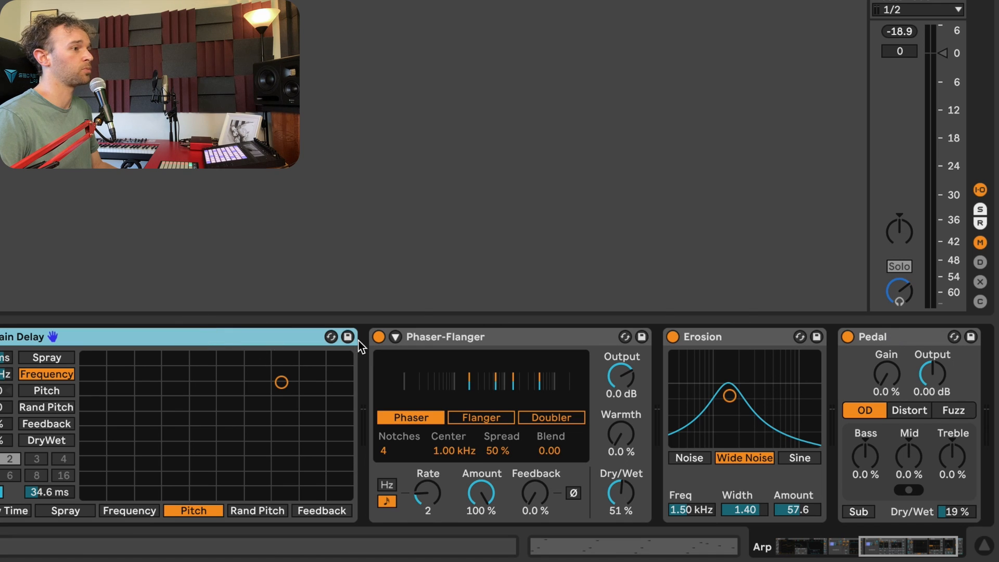
pyautogui.moveTo(886, 340); pyautogui.dragTo(498, 364)
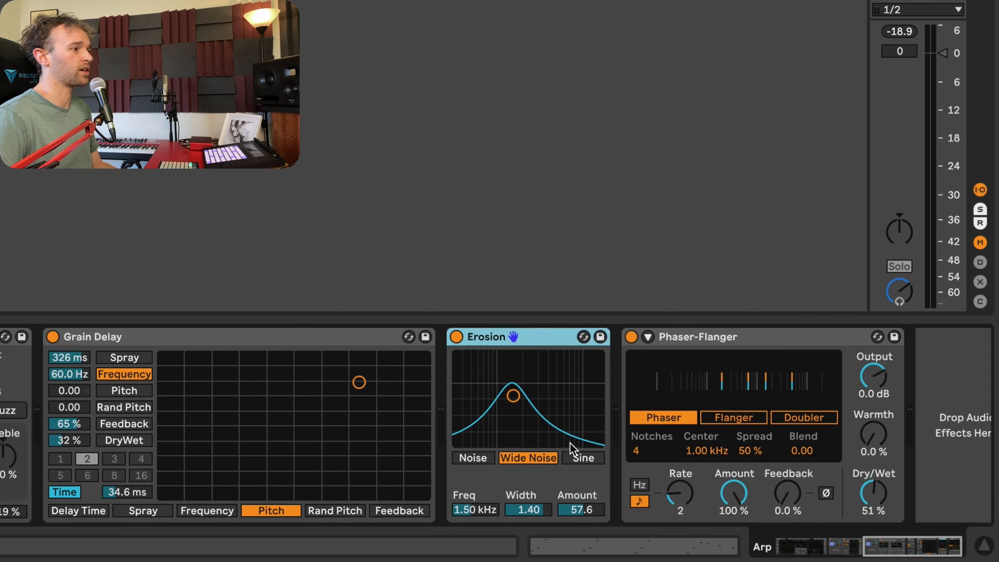
pyautogui.moveTo(541, 515); pyautogui.dragTo(598, 528)
pyautogui.press('space')
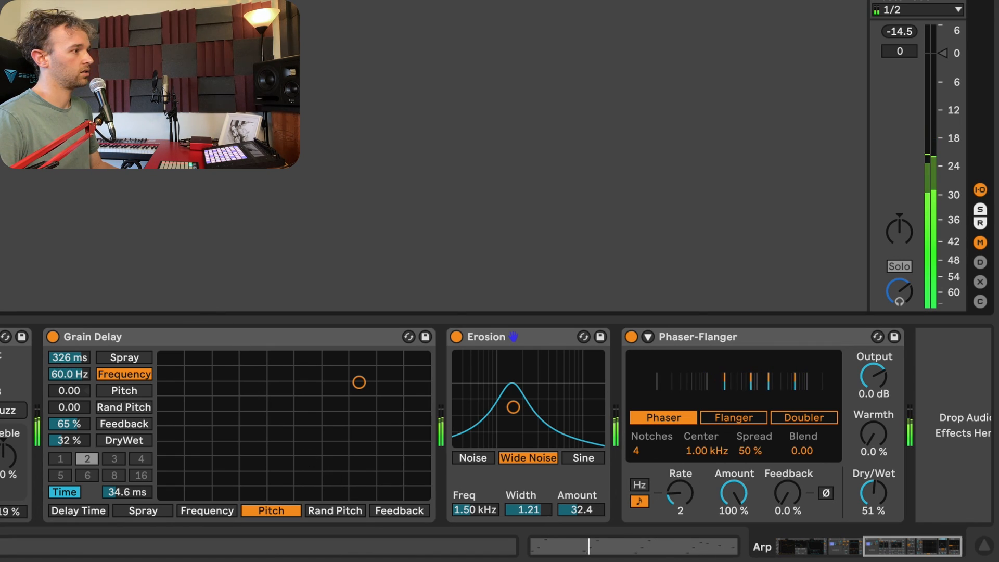
# Set Grain Delay's Pitch to 12.0 and DryWet to 41 %, and Phaser-Flanger's Dry/Wet to 58 %.
pyautogui.moveTo(73, 389); pyautogui.dragTo(72, 333)
pyautogui.moveTo(71, 440)
pyautogui.mouseDown()
pyautogui.moveTo(72, 418)
pyautogui.moveTo(71, 430)
pyautogui.mouseUp()
pyautogui.moveTo(873, 492); pyautogui.dragTo(874, 489)
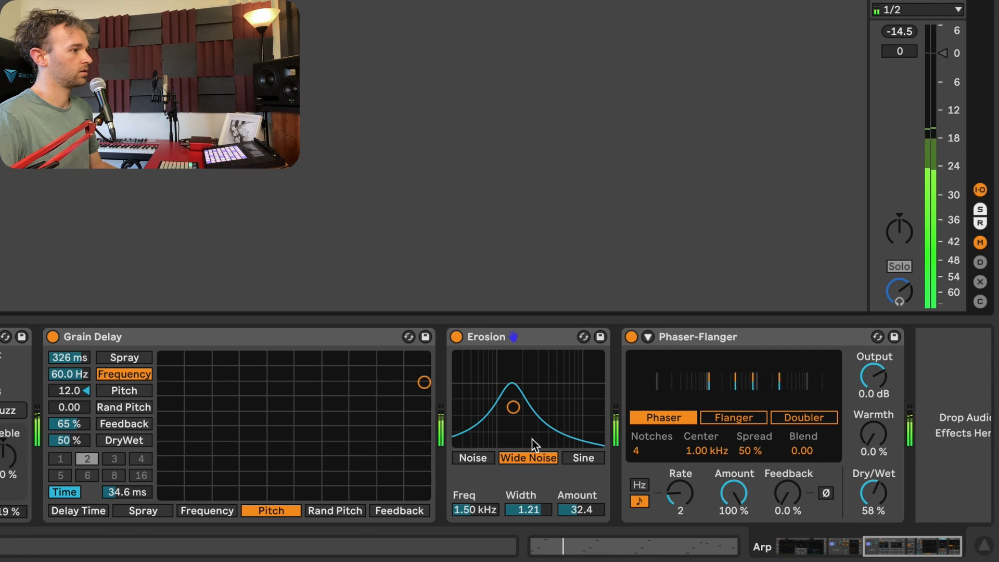
pyautogui.moveTo(54, 441); pyautogui.dragTo(57, 444)
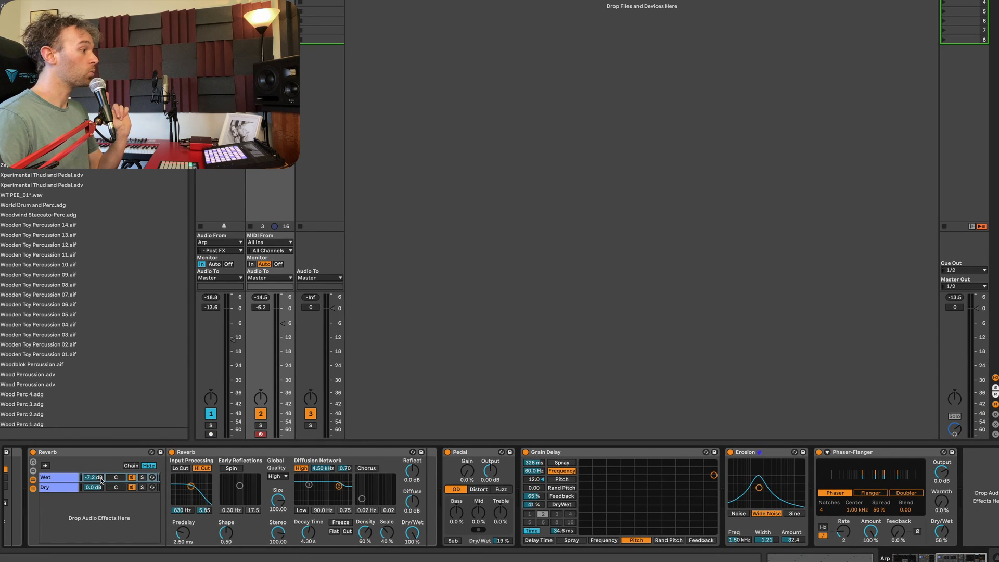
# Check the Reverb rack's Dry and Wet chains and add a Glue Compressor after Grain Delay with threshold -24.7 dB and makeup 4.89 dB.
pyautogui.click(67, 491)
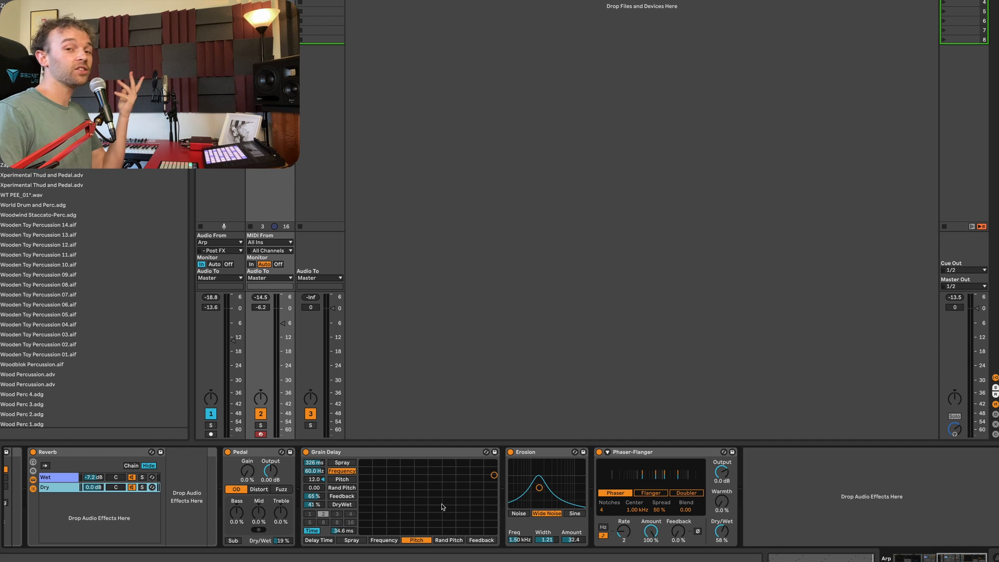
pyautogui.click(41, 486)
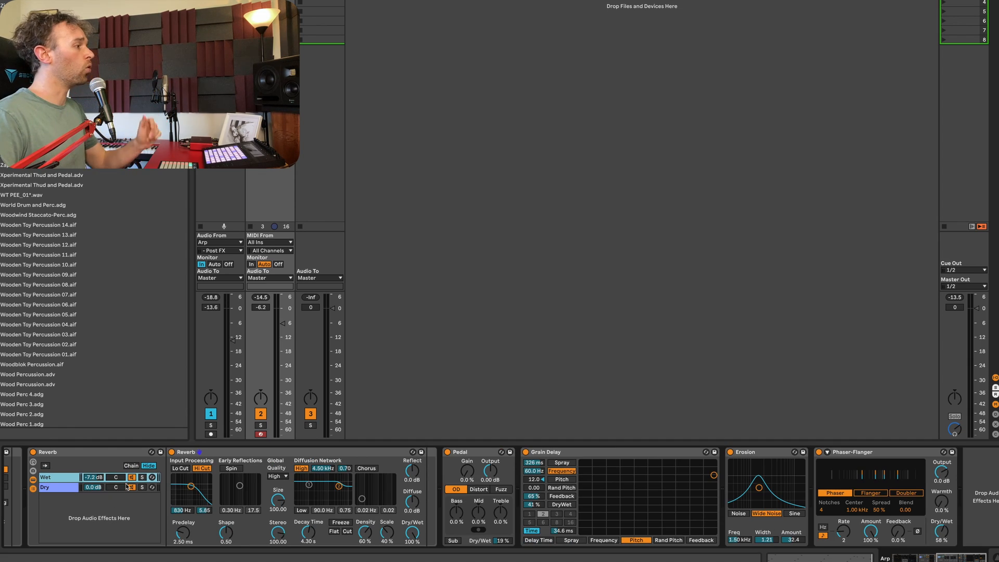
pyautogui.press('super+f')
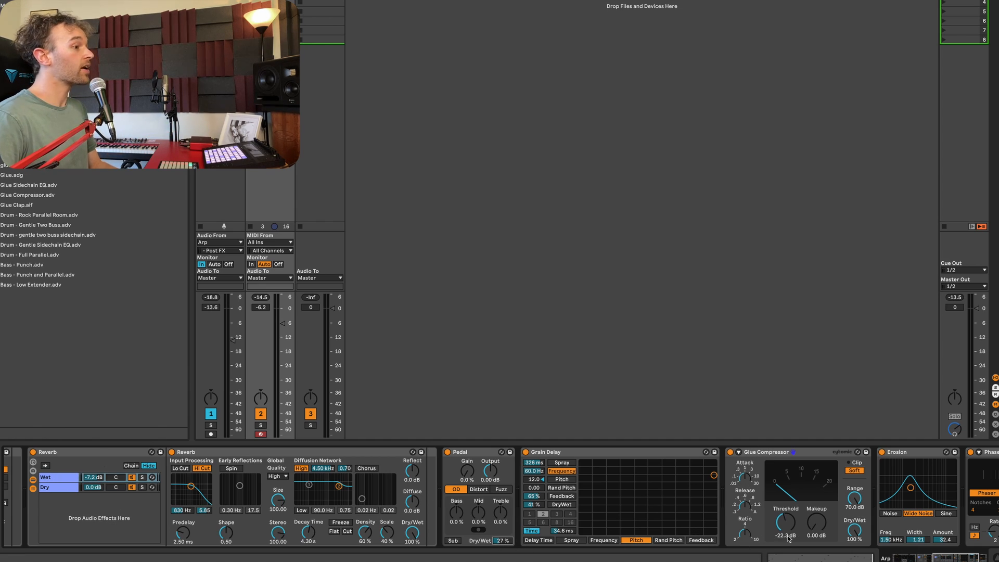
pyautogui.moveTo(815, 528); pyautogui.dragTo(815, 529)
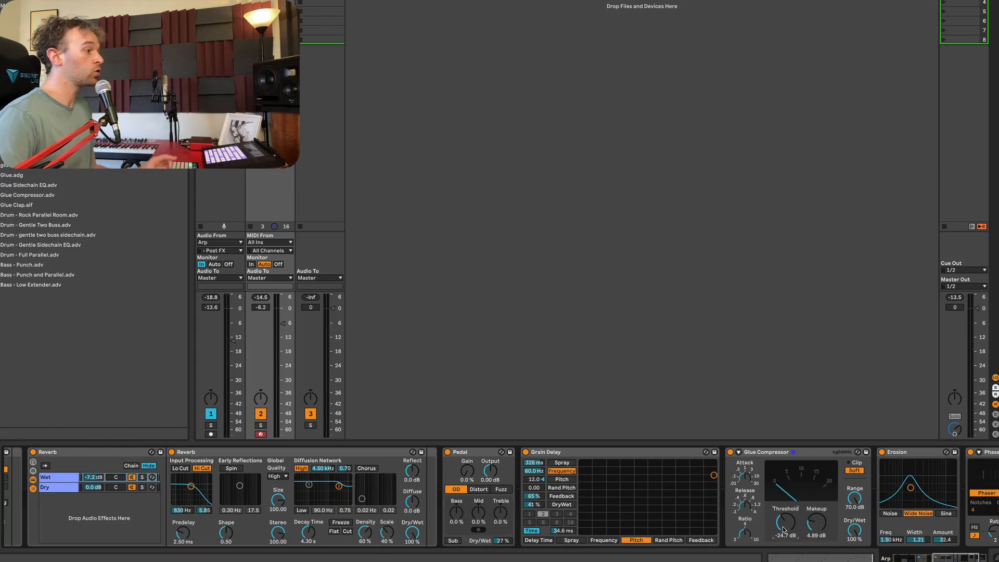
# Group the Reverb rack and all following devices through Phaser-Flanger into one Audio Effect Rack.
pyautogui.click(76, 456)
pyautogui.hscroll(3, 983, 545)
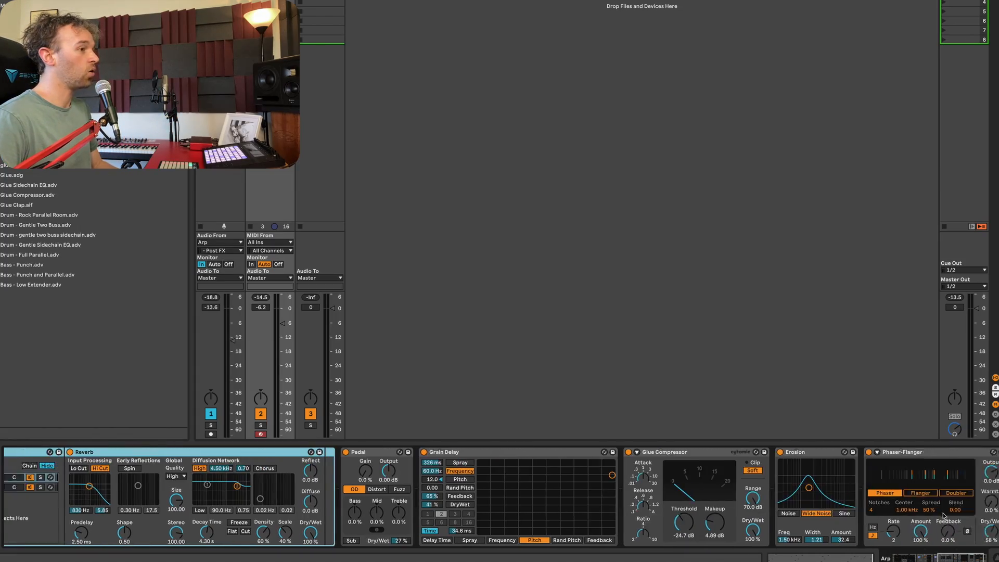
pyautogui.keyDown('shift'); pyautogui.click(861, 452); pyautogui.keyUp('shift')
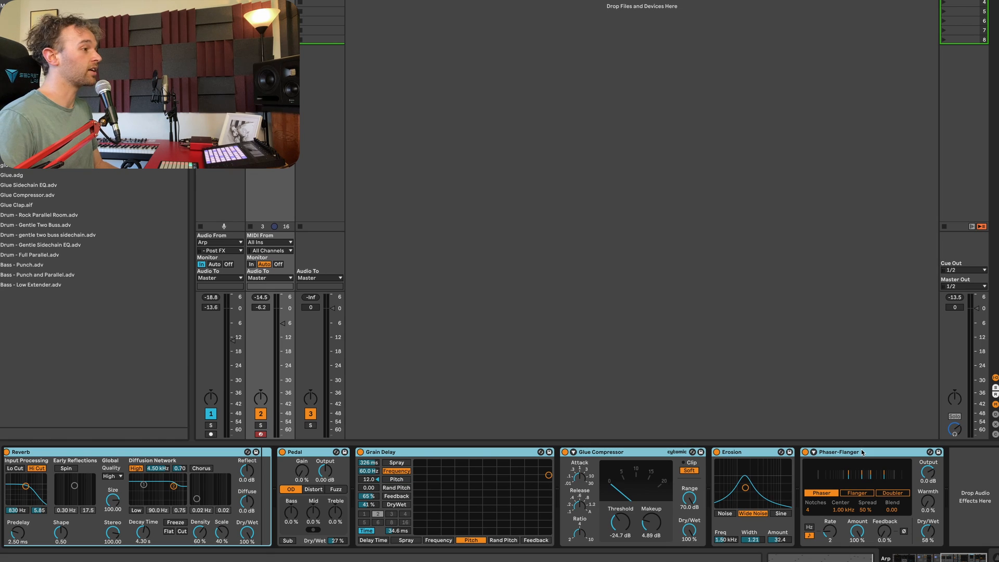
pyautogui.rightClick(861, 452)
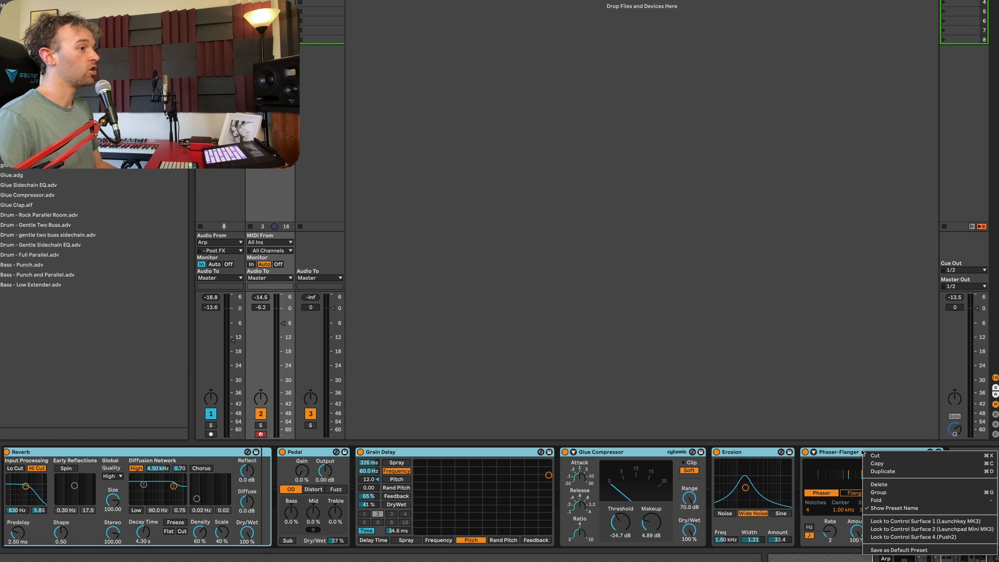
pyautogui.click(879, 492)
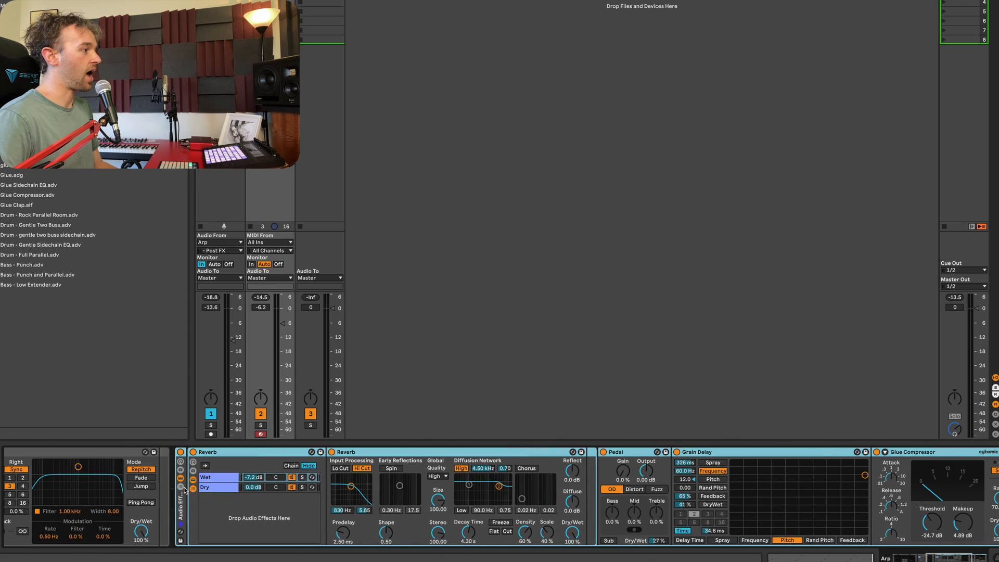
# Show the new Audio Effect Rack's chain list, create another chain beside the existing one and select the first chain.
pyautogui.click(181, 488)
pyautogui.rightClick(217, 494)
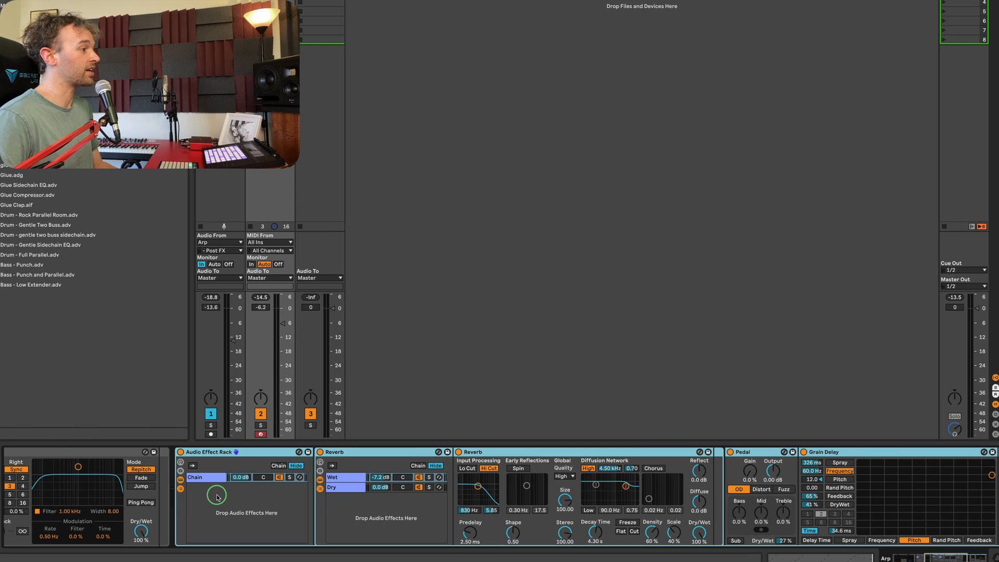
pyautogui.click(220, 500)
pyautogui.click(218, 477)
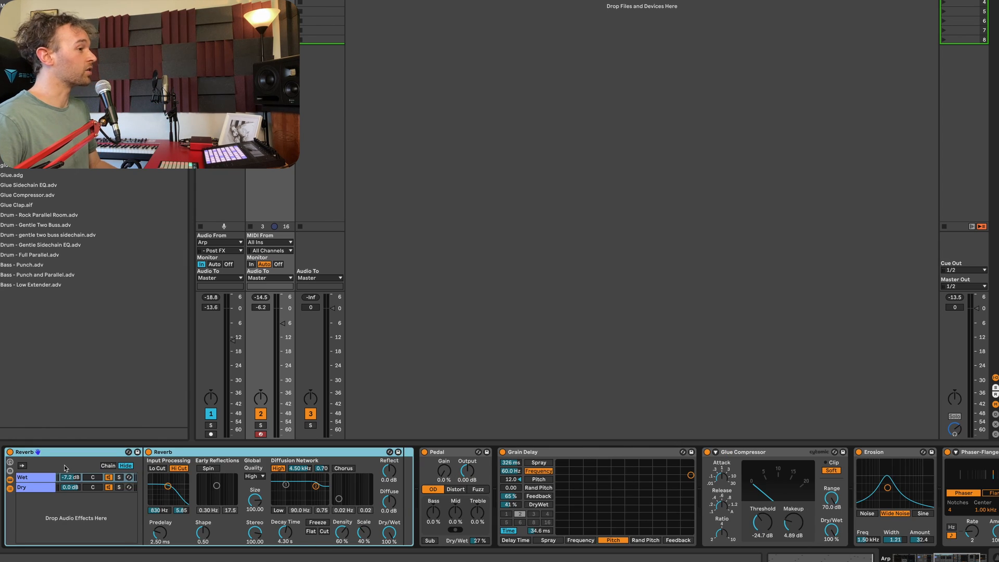
pyautogui.hscroll(5, 65, 467)
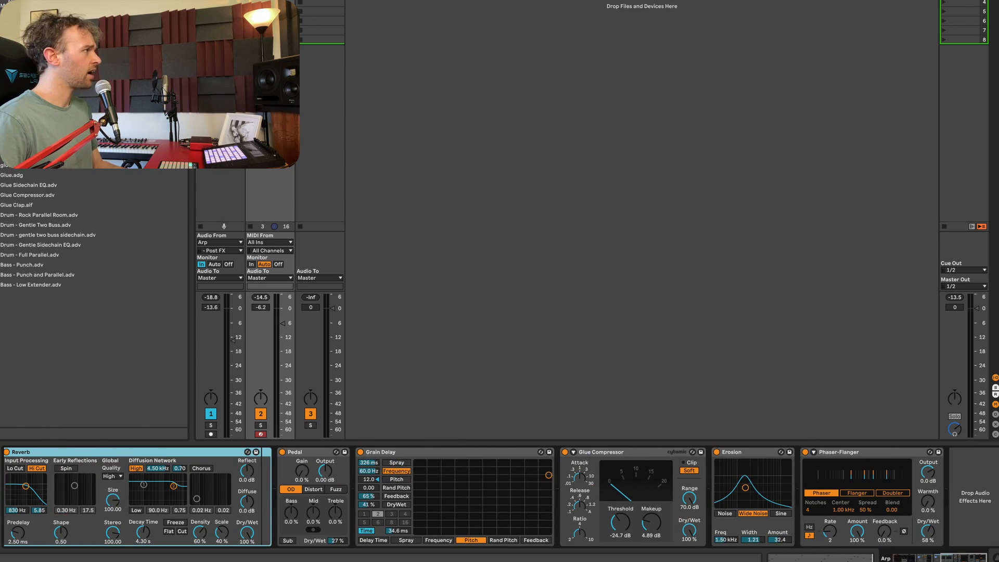
# Search the browser for "comp", add a Compressor after Phaser-Flanger and group it into its own Audio Effect Rack.
pyautogui.hotkey('ctrl', 'f')
pyautogui.write('comp')
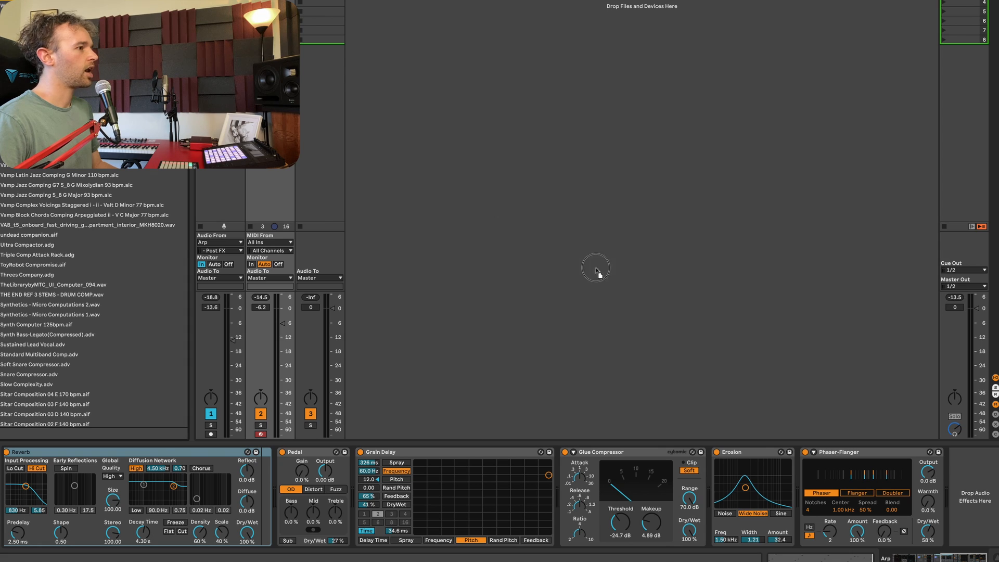
pyautogui.moveTo(597, 273); pyautogui.dragTo(963, 491)
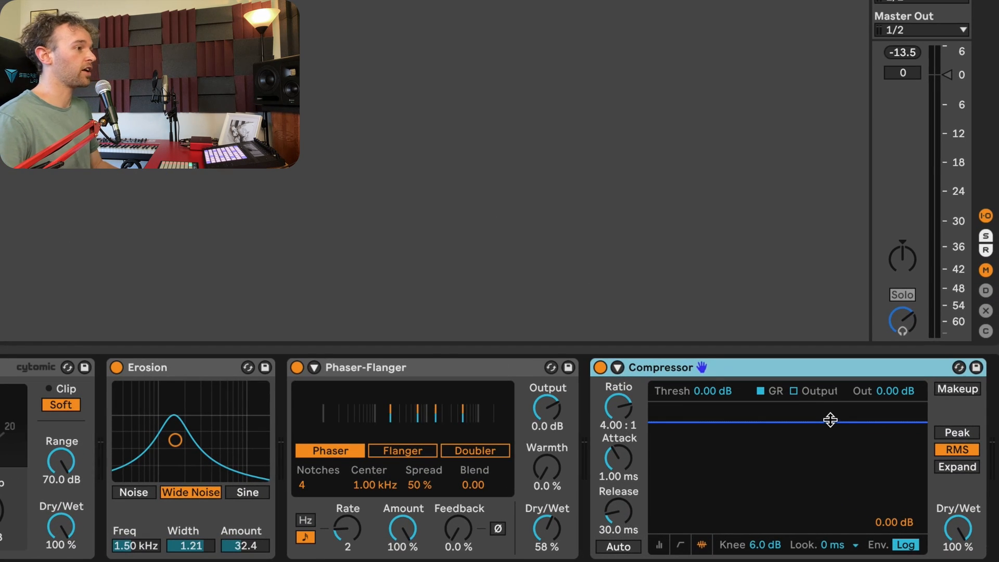
pyautogui.rightClick(826, 361)
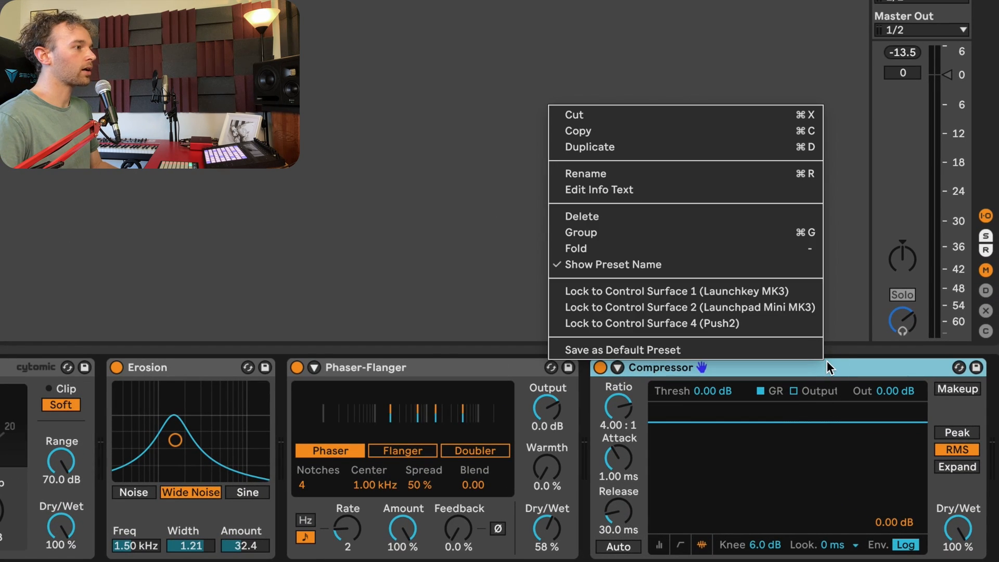
pyautogui.click(729, 233)
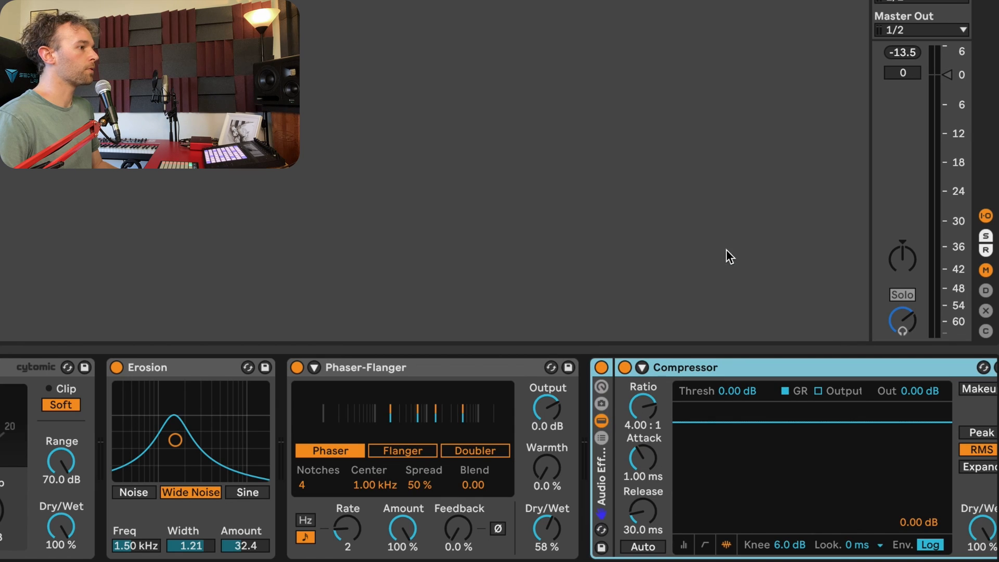
# Create a second chain in the Compressor's rack and rename the rack "Dry Reintro".
pyautogui.click(601, 438)
pyautogui.click(641, 451)
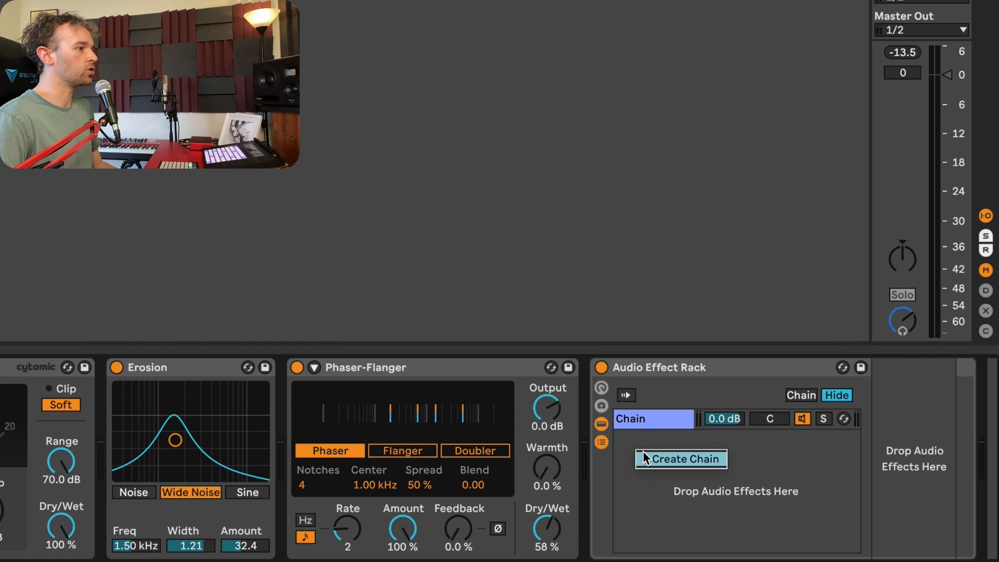
pyautogui.hscroll(3, 639, 423)
pyautogui.click(562, 372)
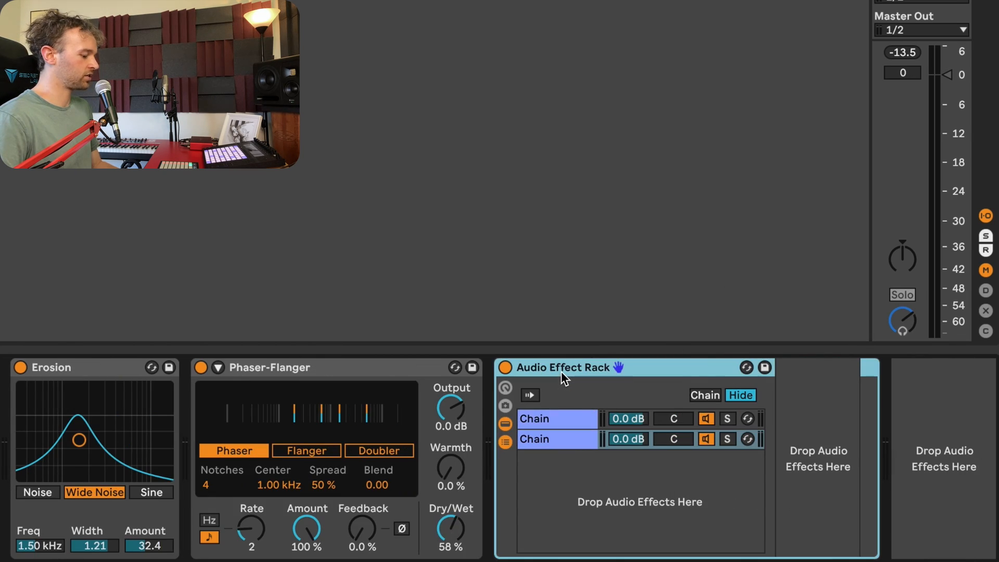
pyautogui.press('super+r')
pyautogui.write('Dry')
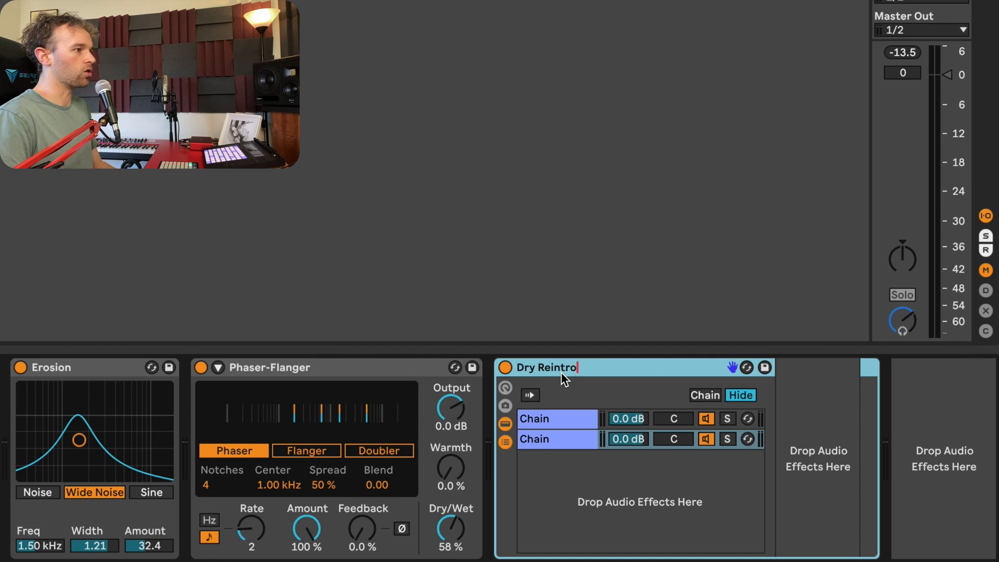
# Rename the Dry Reintro rack's first chain "Dry" and its second chain "Effected".
pyautogui.click(567, 419)
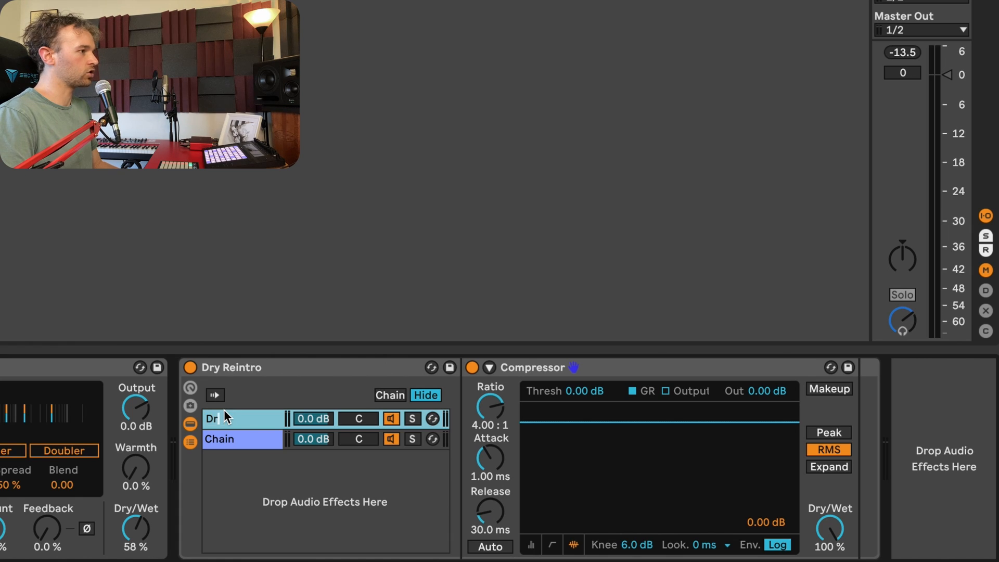
pyautogui.click(225, 437)
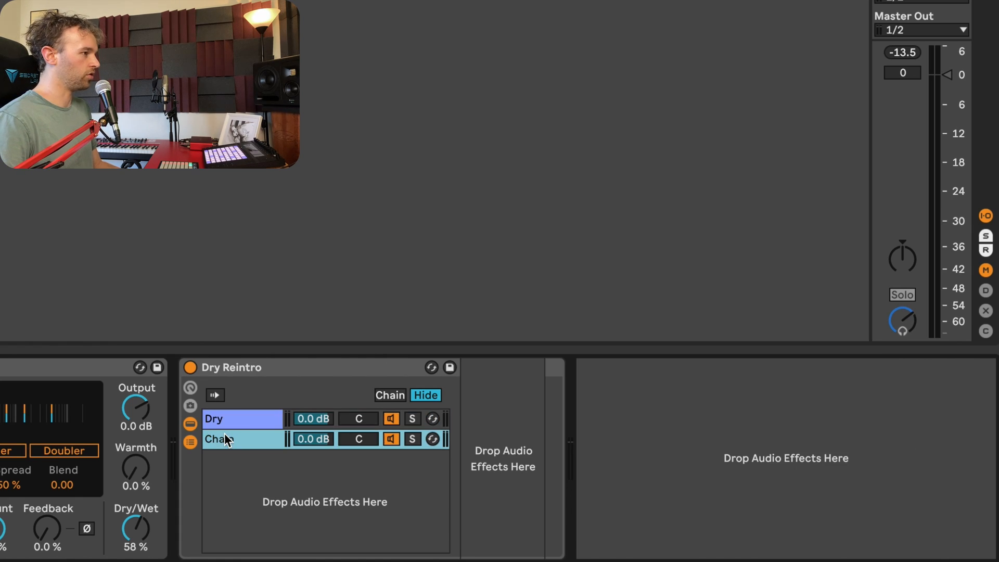
pyautogui.write('Effecte')
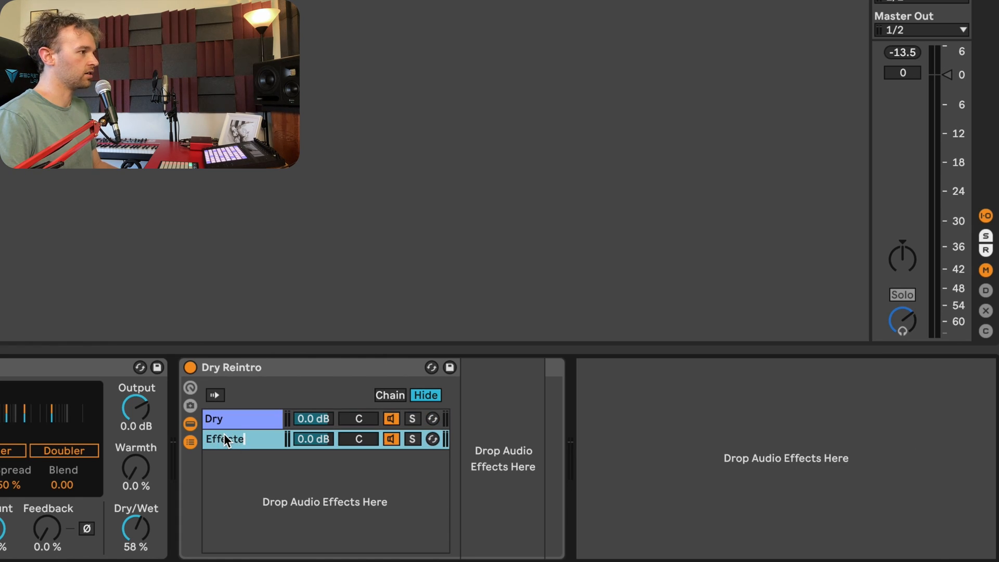
pyautogui.write('d')
pyautogui.press('Return')
# Enable the Dry chain Compressor's sidechain with Arp, Pre FX as its source, and turn on sidechain listen.
pyautogui.click(230, 420)
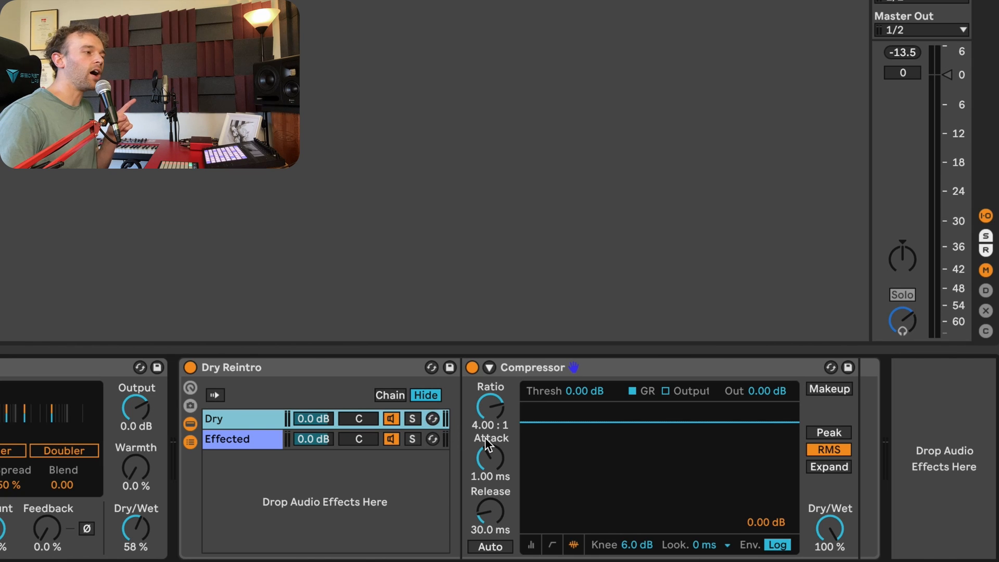
pyautogui.click(489, 369)
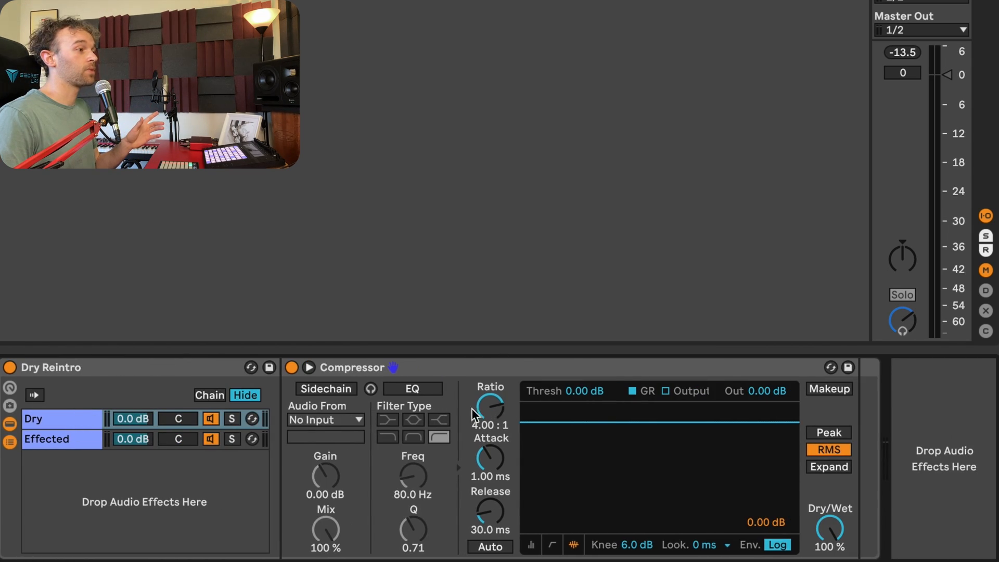
pyautogui.click(348, 396)
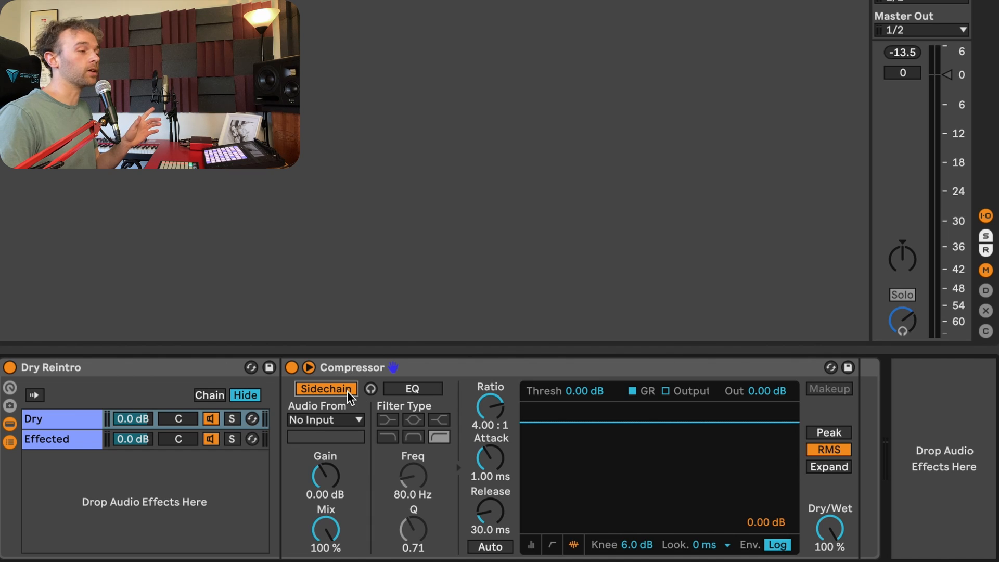
pyautogui.click(353, 419)
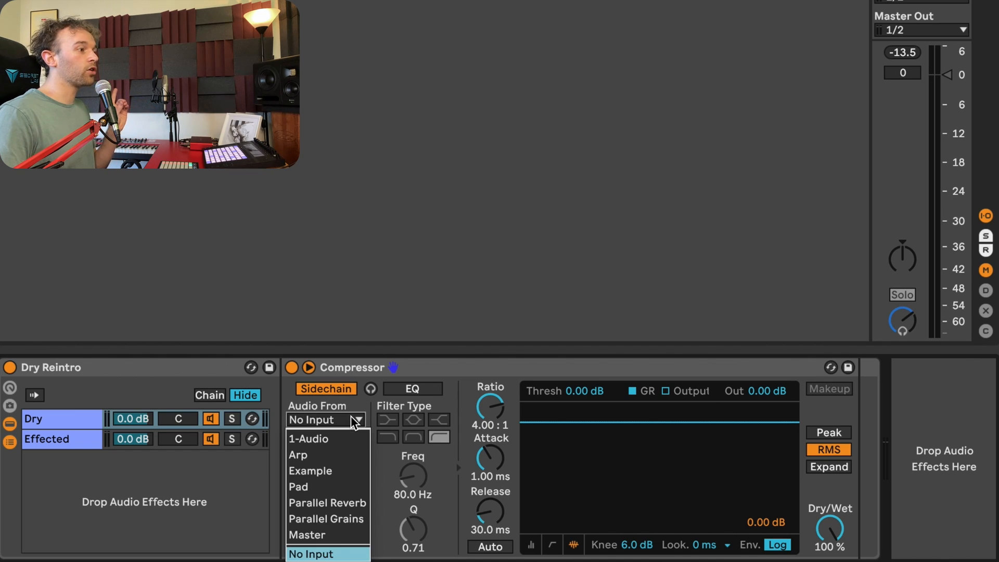
pyautogui.click(348, 454)
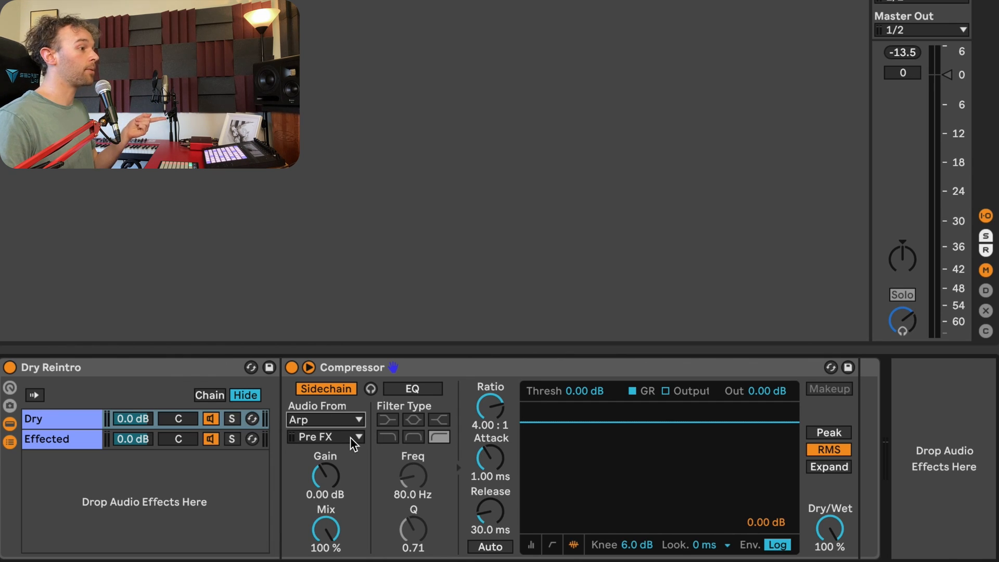
pyautogui.click(351, 437)
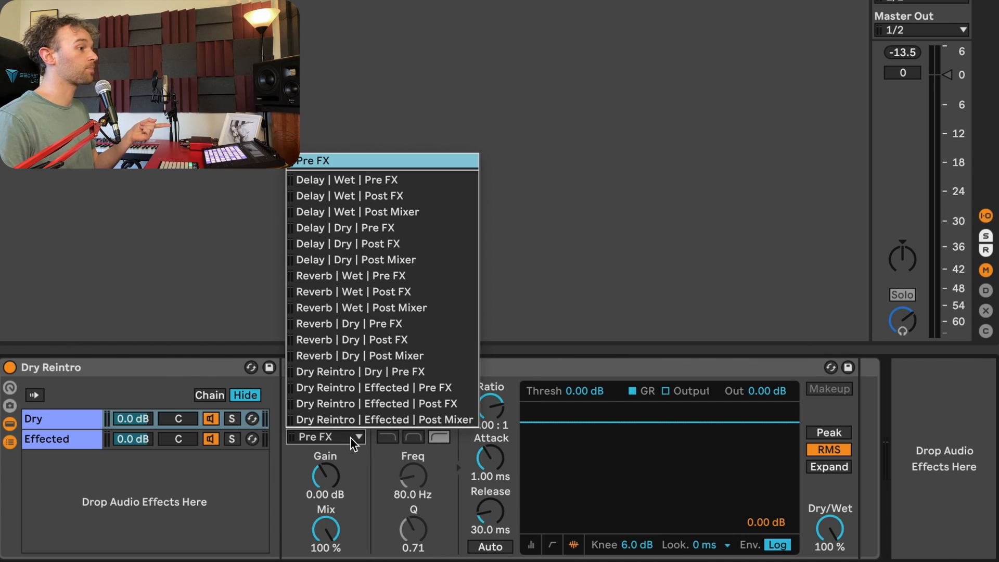
pyautogui.click(366, 157)
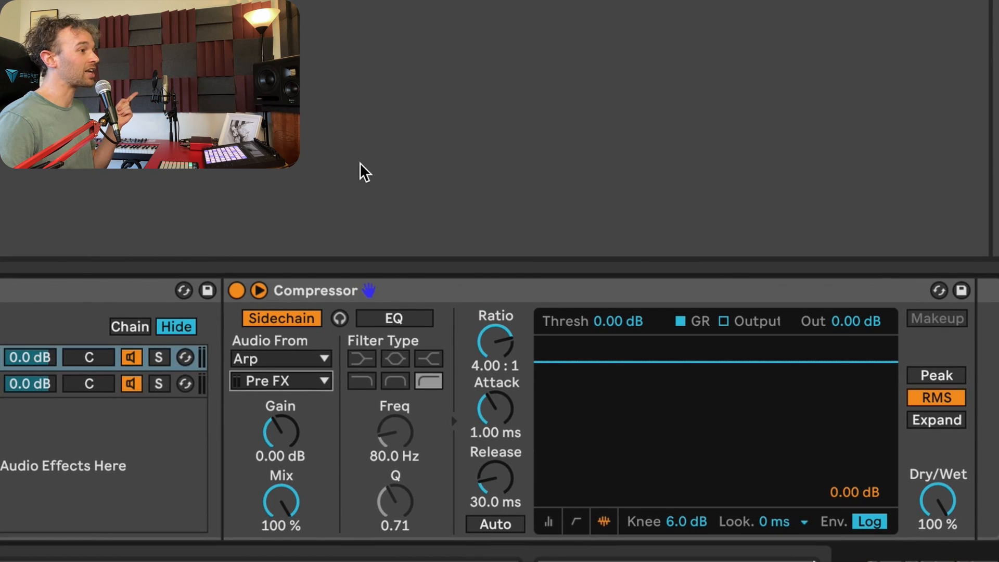
pyautogui.click(340, 318)
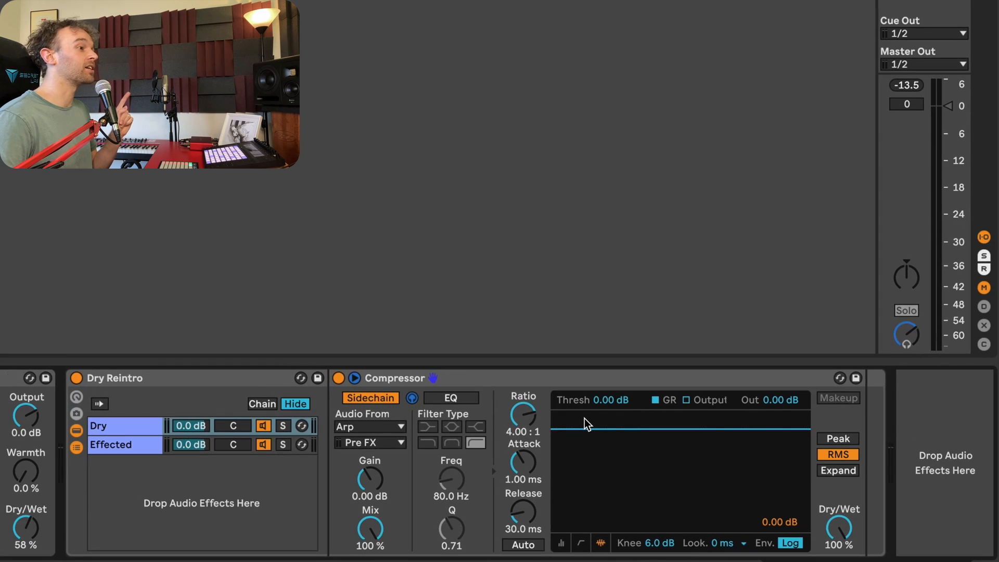
# Review the effects ahead of Dry Reintro and compare the contents of its Effected and Dry chains.
pyautogui.hscroll(-20, 584, 418)
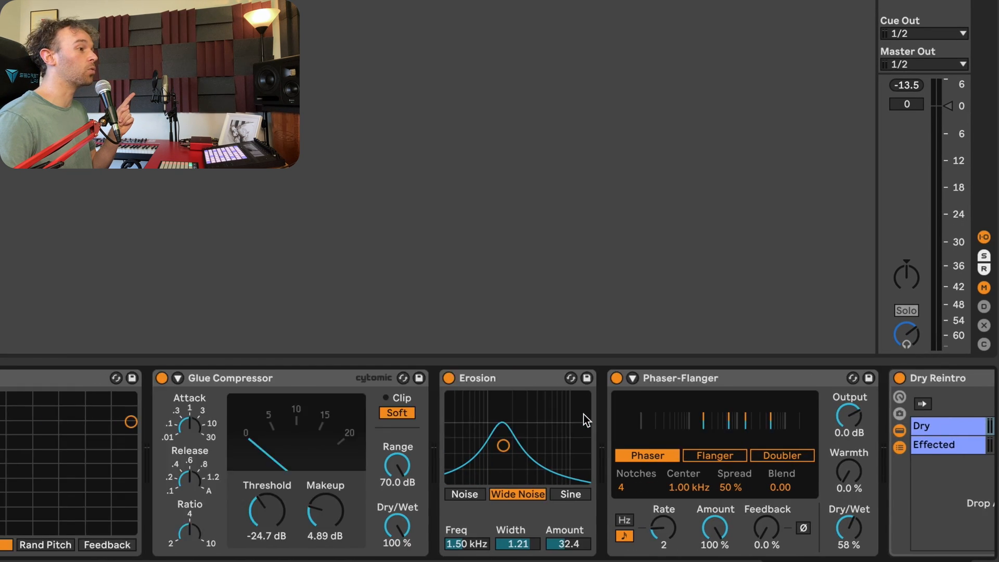
pyautogui.hscroll(15, 582, 413)
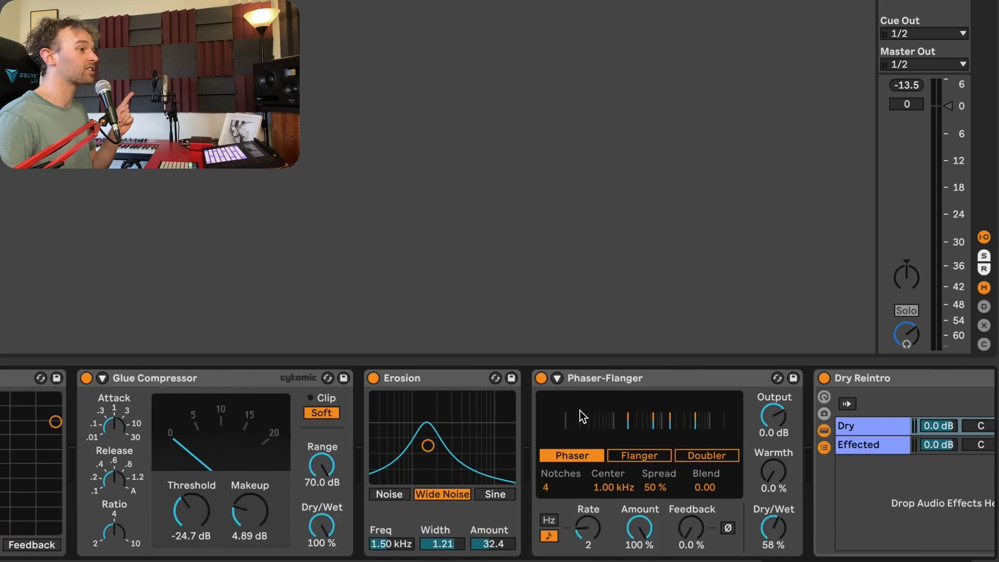
pyautogui.hscroll(2, 386, 435)
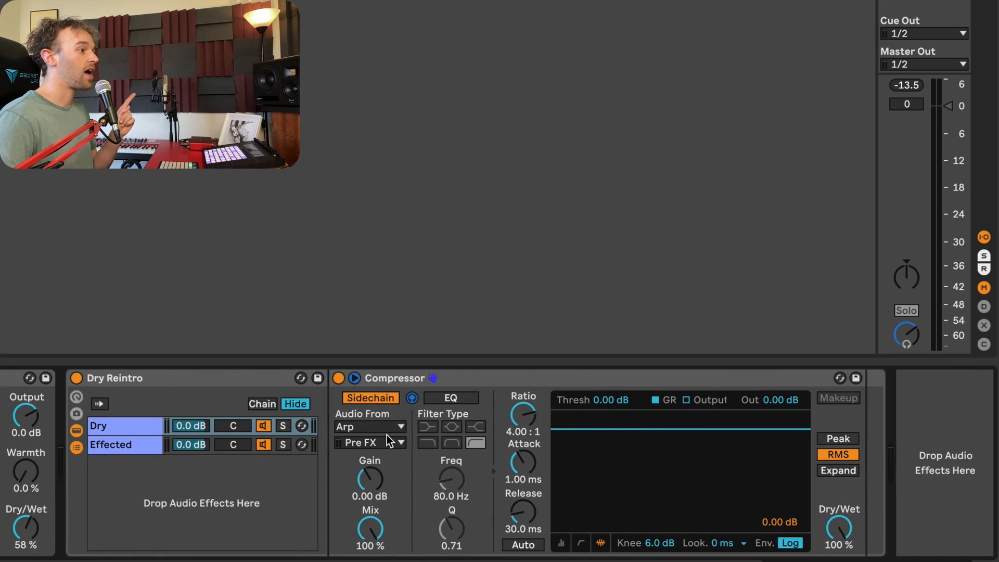
pyautogui.click(118, 441)
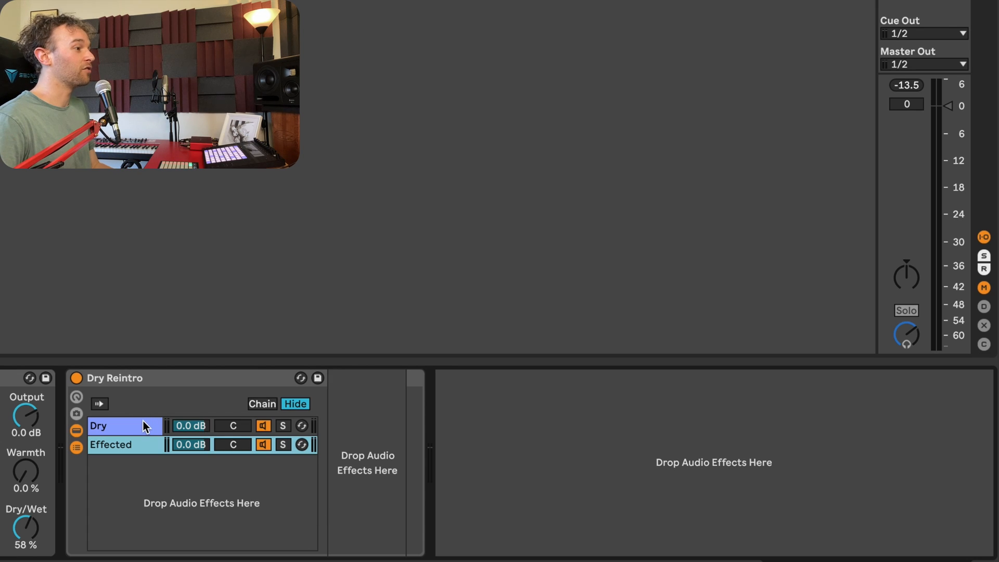
pyautogui.press('Down')
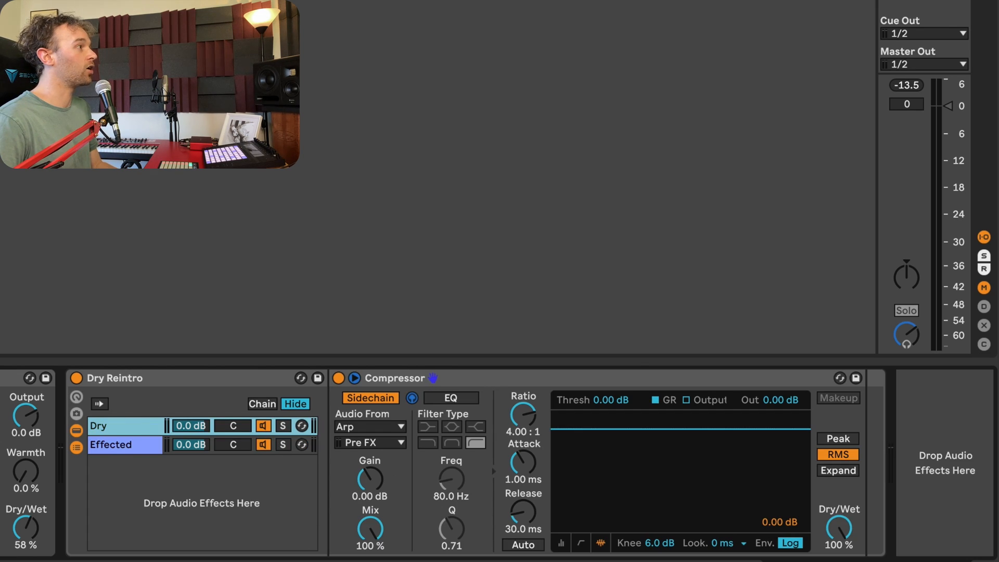
pyautogui.click(332, 444)
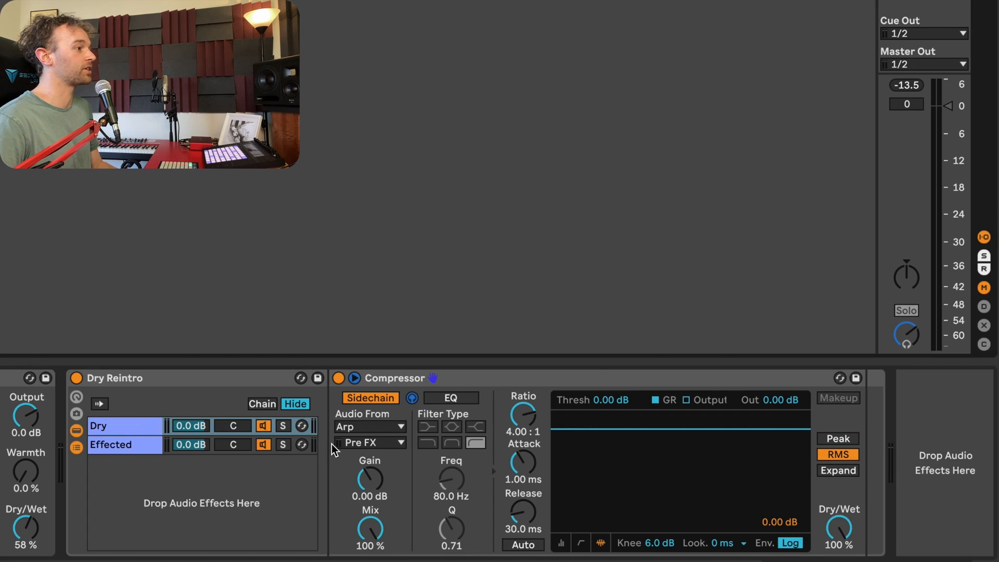
# Play the set and audition the Dry and Effected chains of Dry Reintro using solo.
pyautogui.click(290, 421)
pyautogui.press('space')
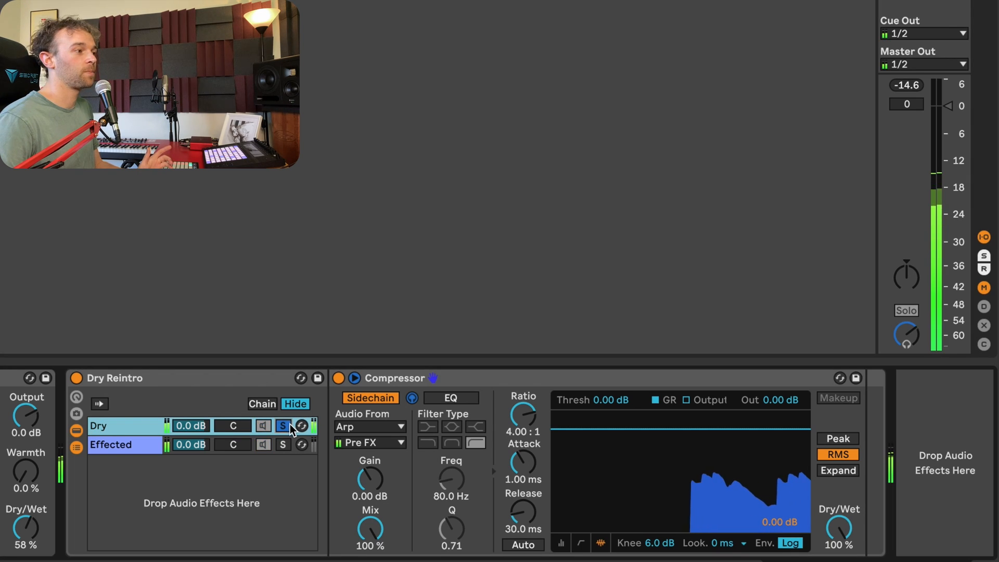
pyautogui.click(286, 442)
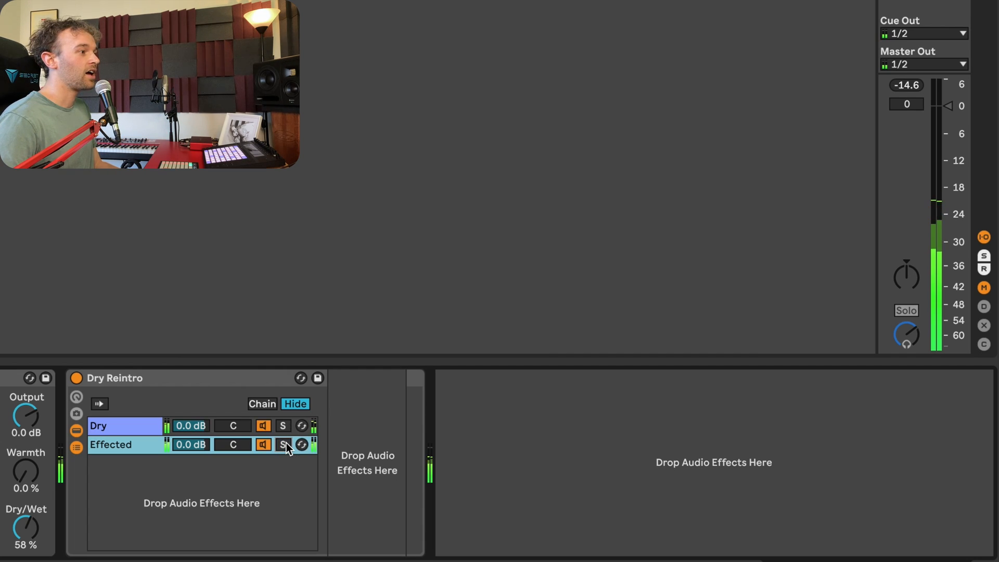
pyautogui.click(286, 442)
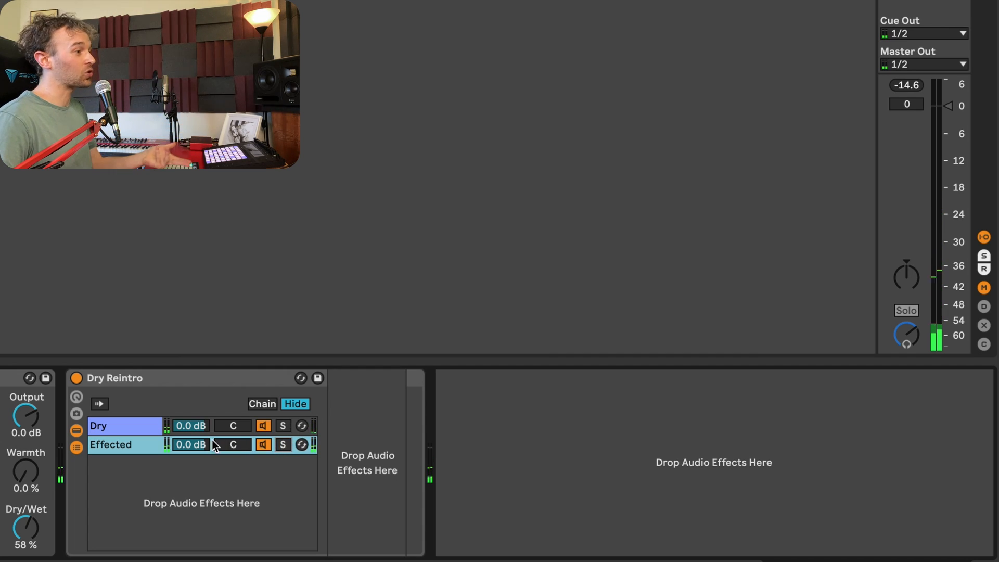
# Restart playback and lower the Dry chain's volume to -8.7 dB in the Dry Reintro rack.
pyautogui.click(181, 423)
pyautogui.press('space')
pyautogui.moveTo(181, 424); pyautogui.dragTo(181, 440)
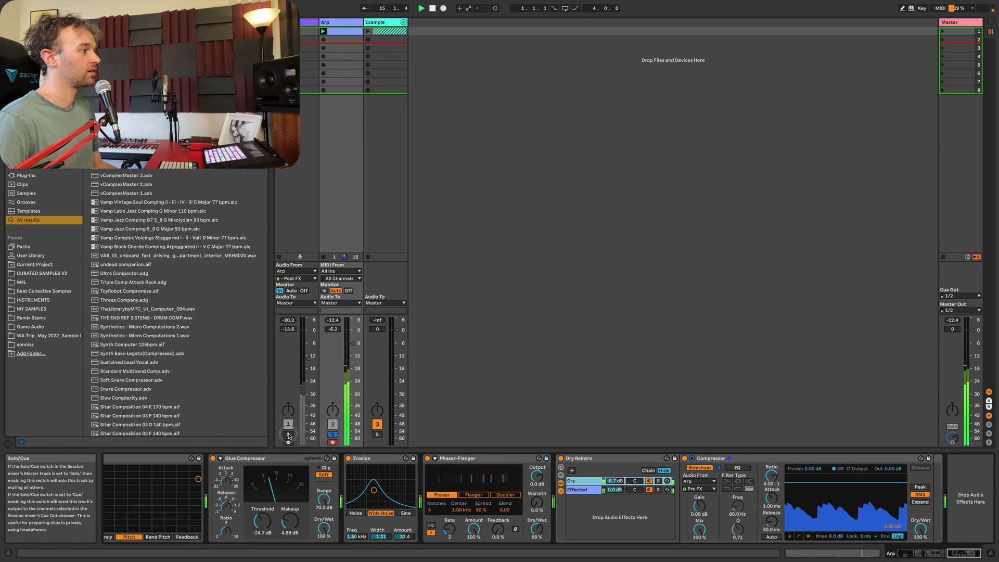
# Briefly solo track 1, the audio track fed from Arp, and set its volume to -15.1 dB.
pyautogui.click(289, 435)
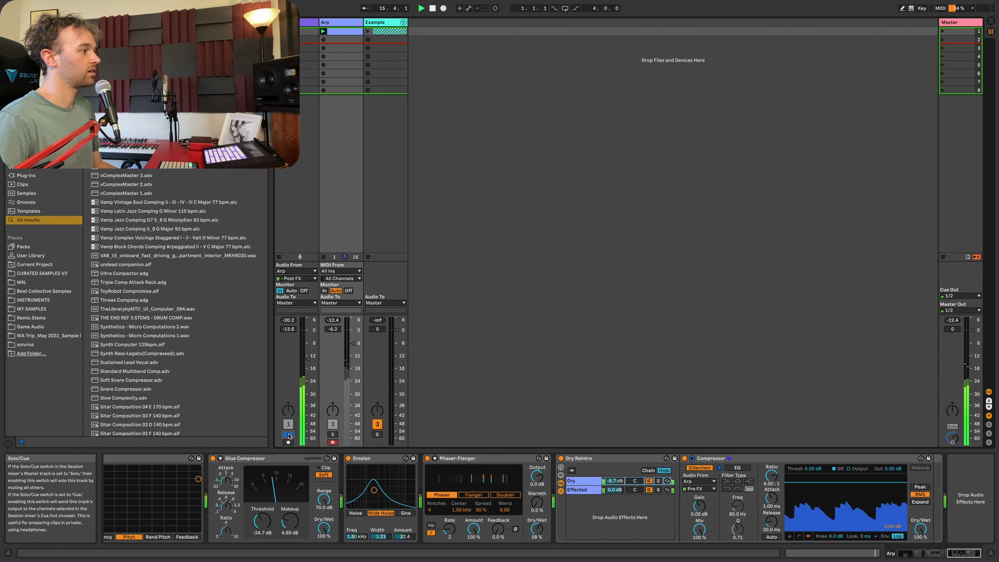
pyautogui.click(289, 435)
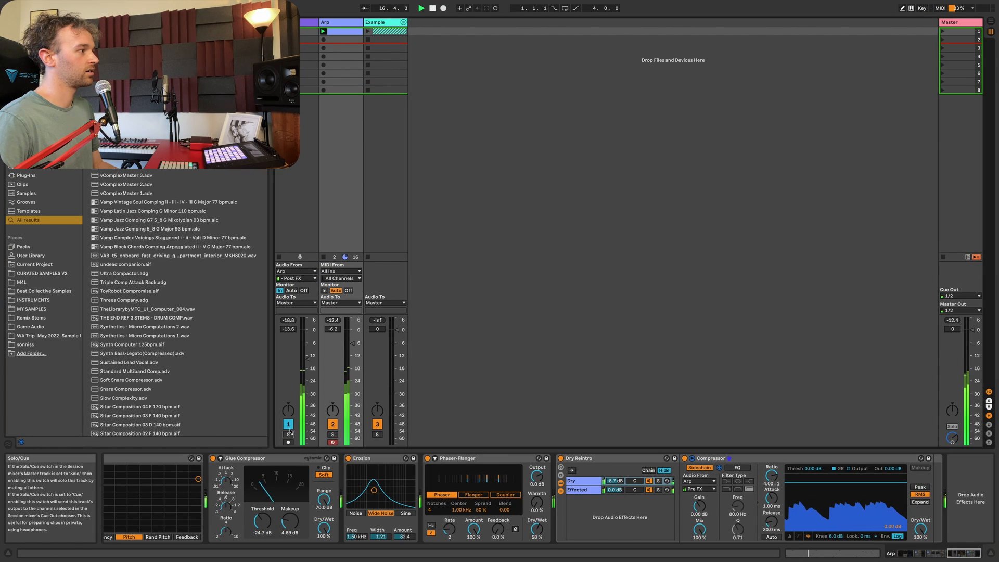
pyautogui.moveTo(307, 359); pyautogui.dragTo(307, 367)
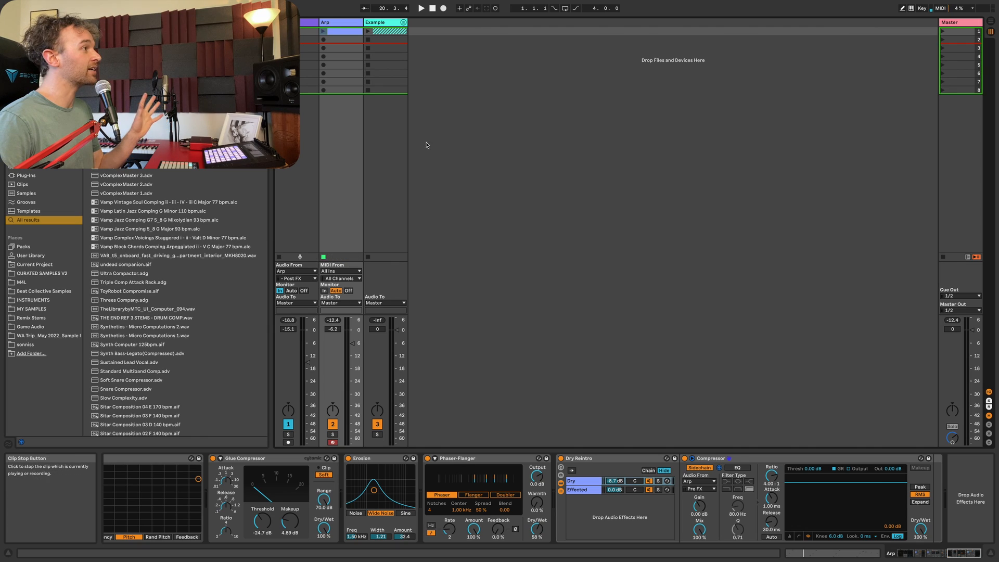
# Unfold the Example group and examine the Pad track's devices through the Grain Delay and Spacey racks.
pyautogui.click(403, 23)
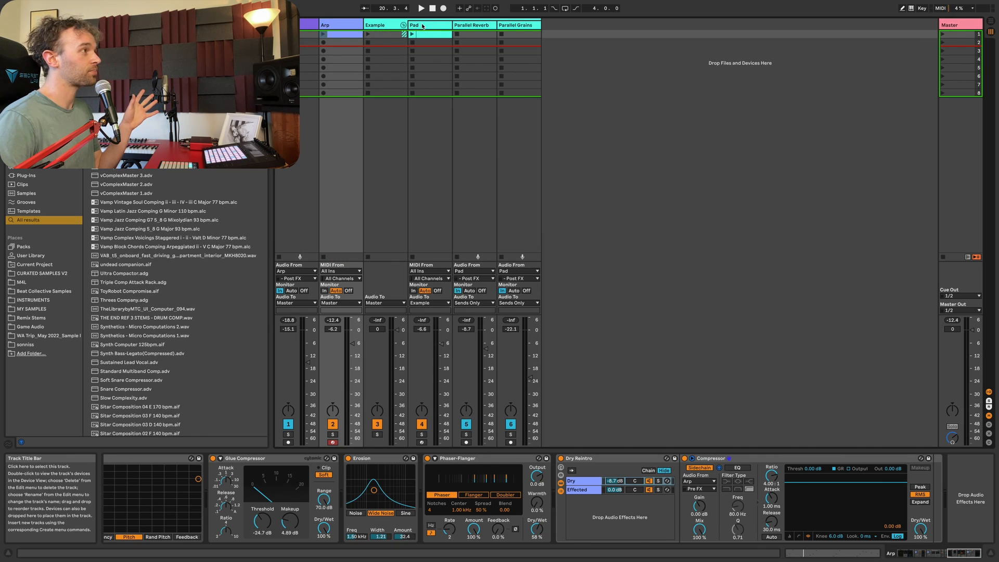
pyautogui.click(423, 26)
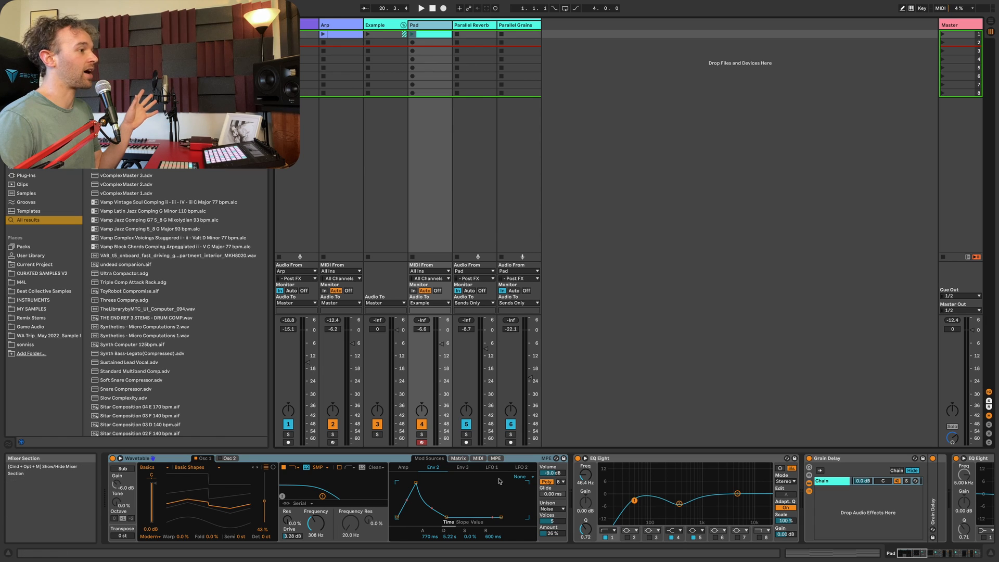
pyautogui.hscroll(5, 498, 480)
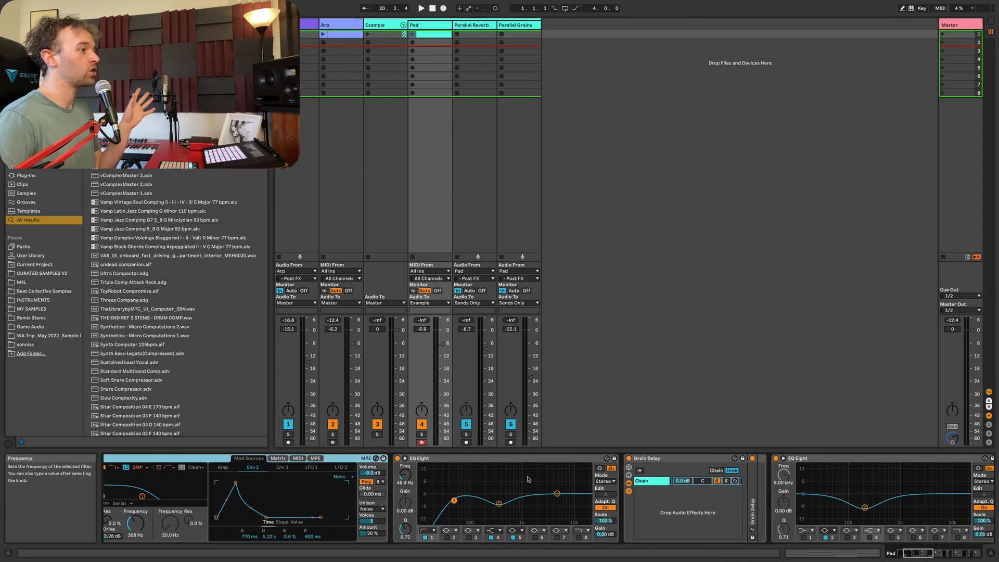
pyautogui.hscroll(9, 527, 479)
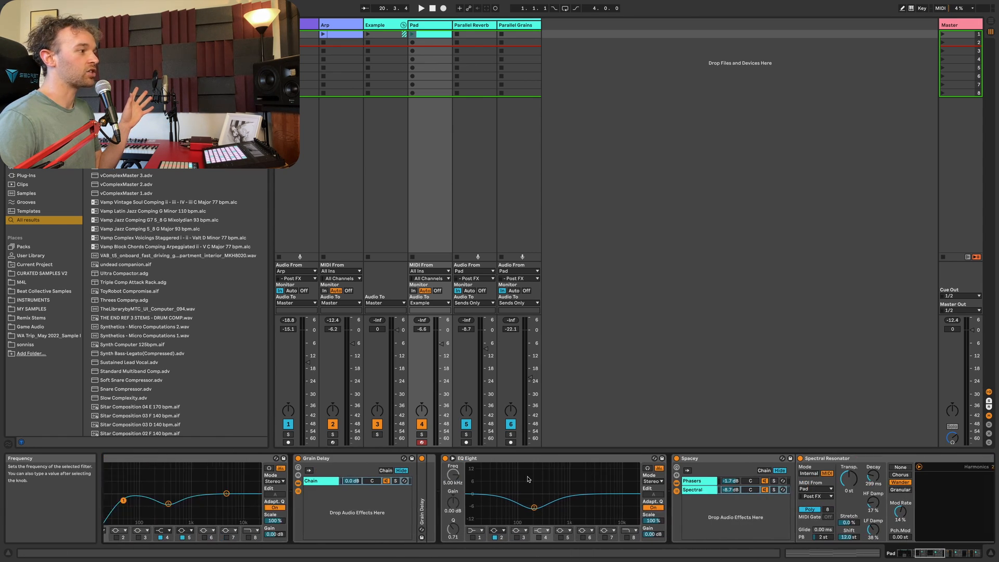
# Examine the Pad track's devices from the Spacey rack through the Audio Effect Rack holding the Effected and Dry chains.
pyautogui.hscroll(17, 527, 479)
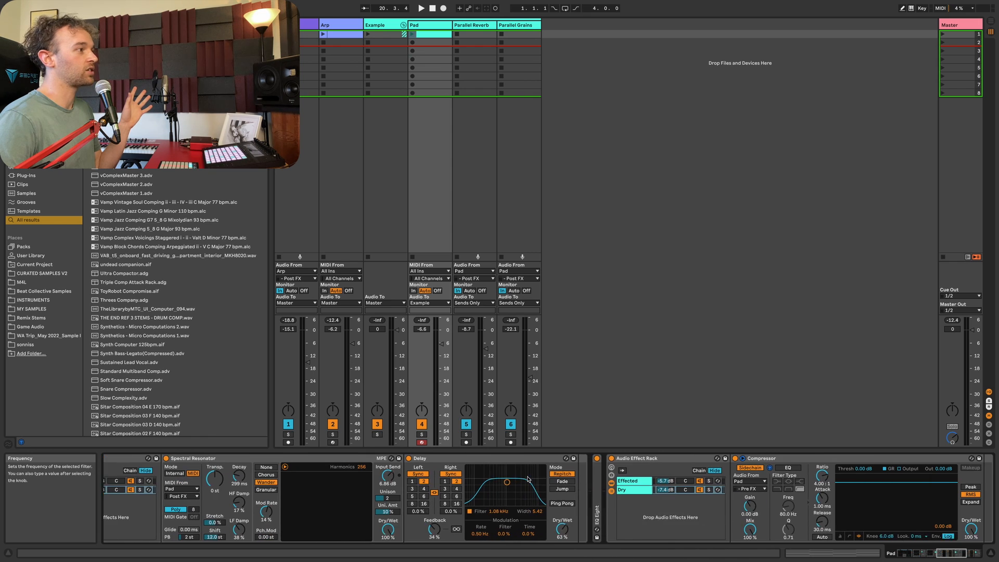
pyautogui.hscroll(5, 527, 479)
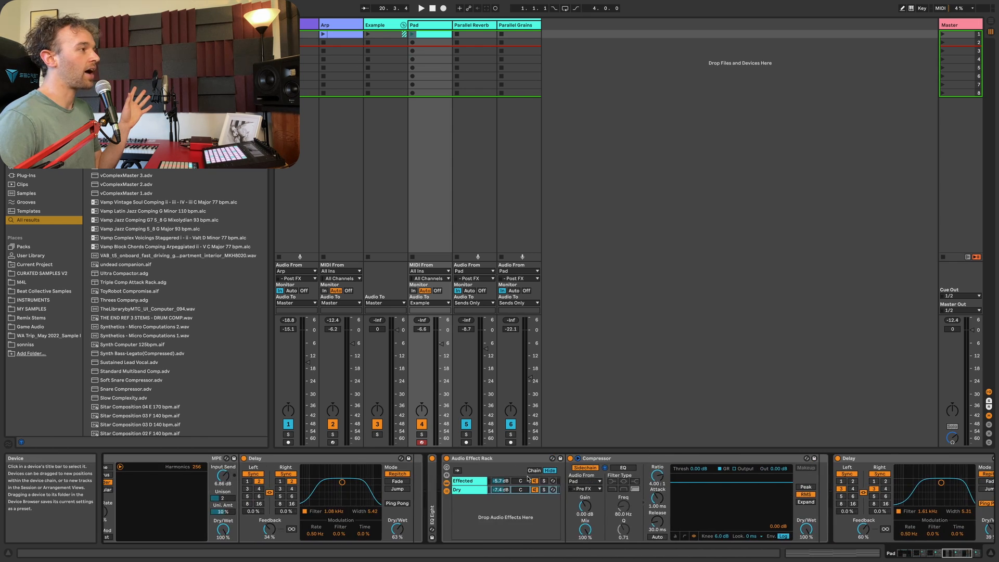
pyautogui.hscroll(-9, 527, 479)
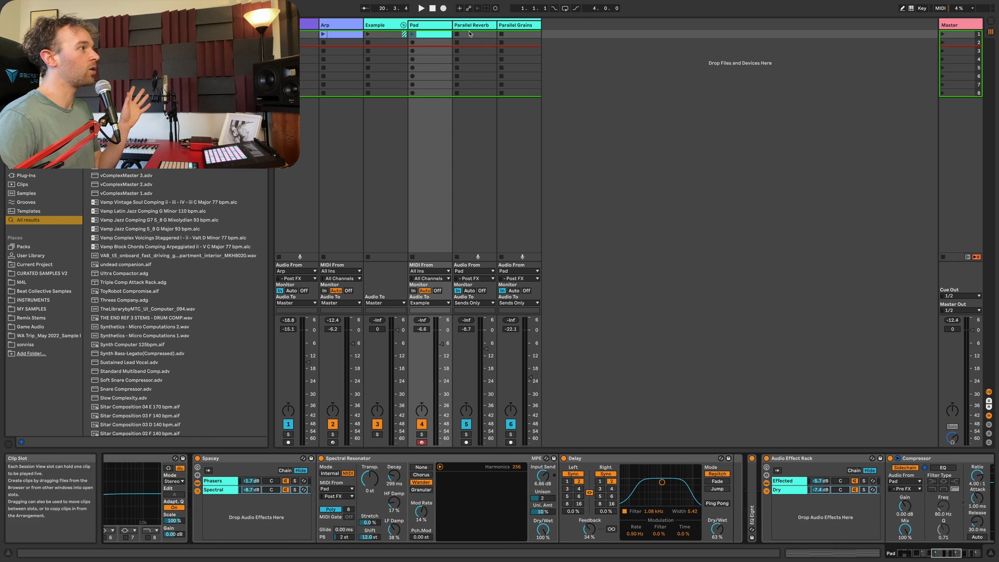
# Inspect the Parallel Reverb and Parallel Grains tracks and review the tap points each can use to receive audio from Pad.
pyautogui.click(470, 34)
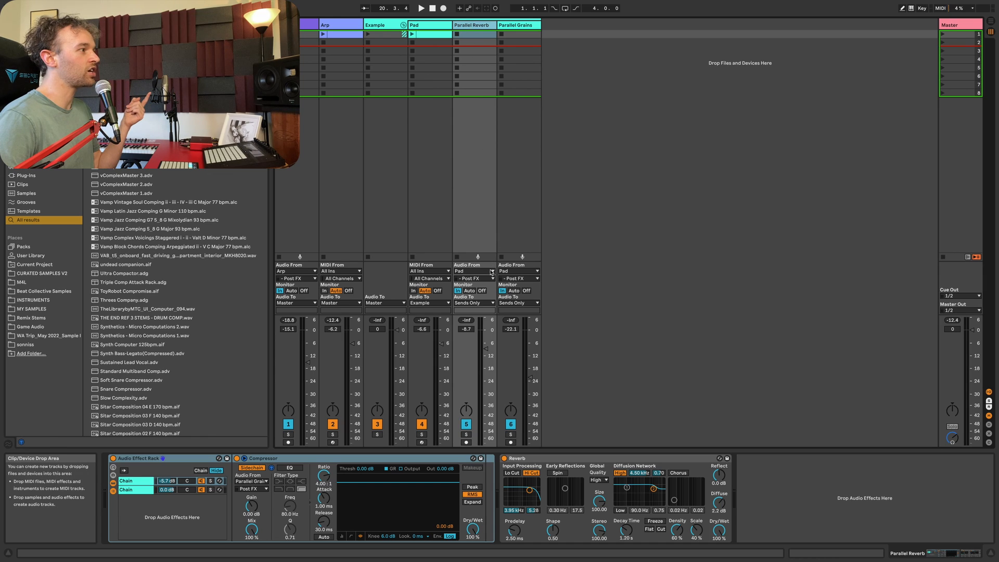
pyautogui.click(491, 278)
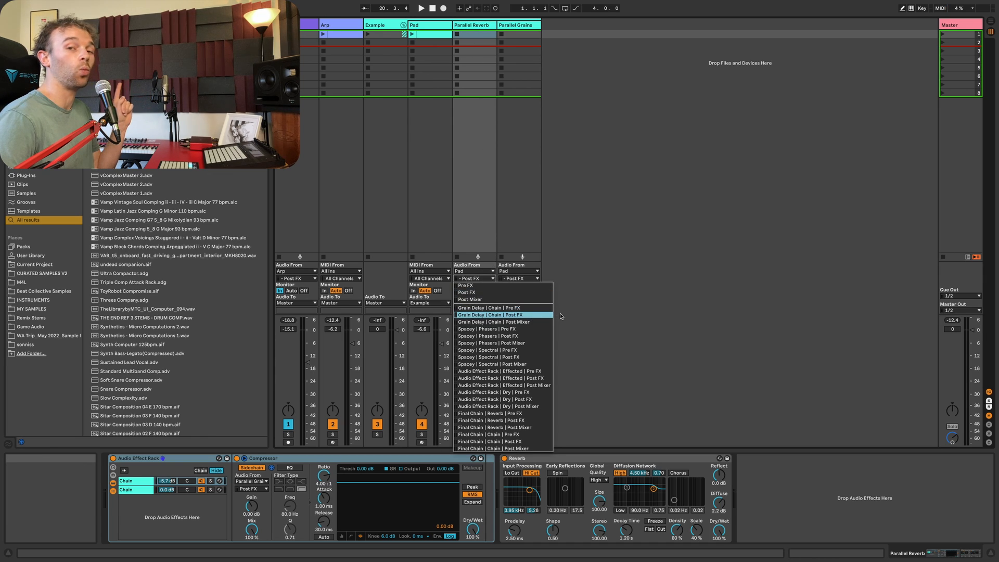
pyautogui.click(612, 301)
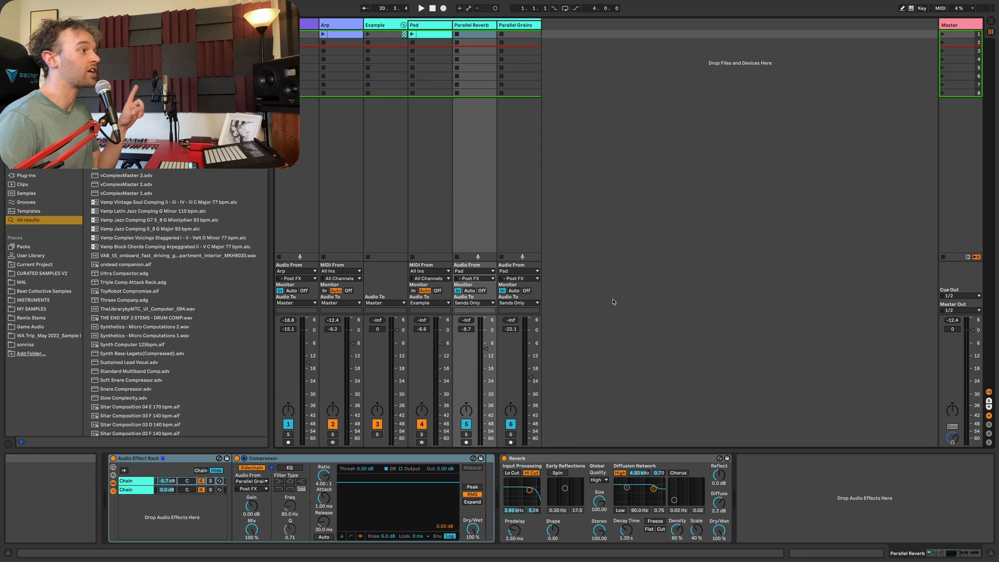
pyautogui.click(510, 29)
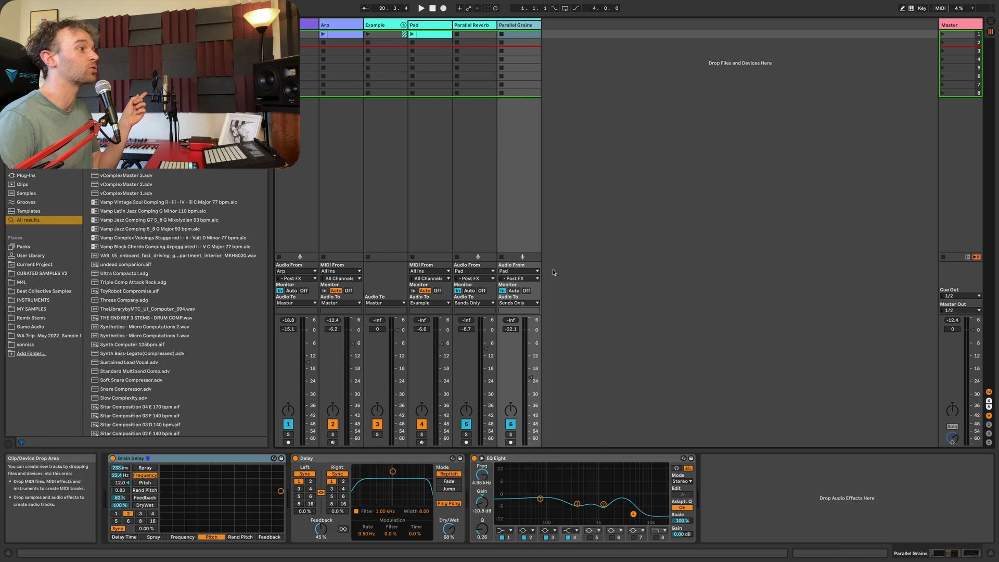
pyautogui.click(527, 279)
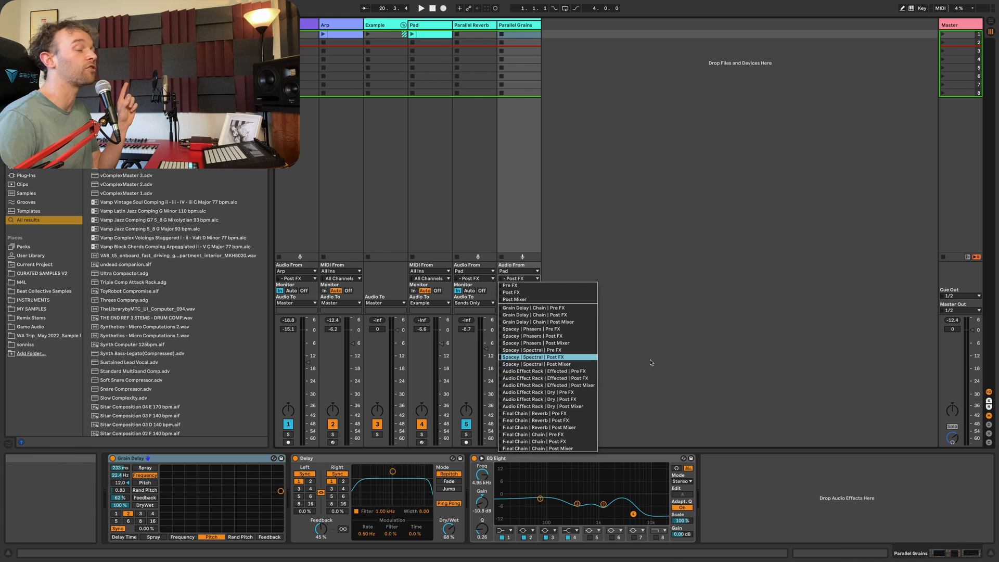
pyautogui.click(703, 365)
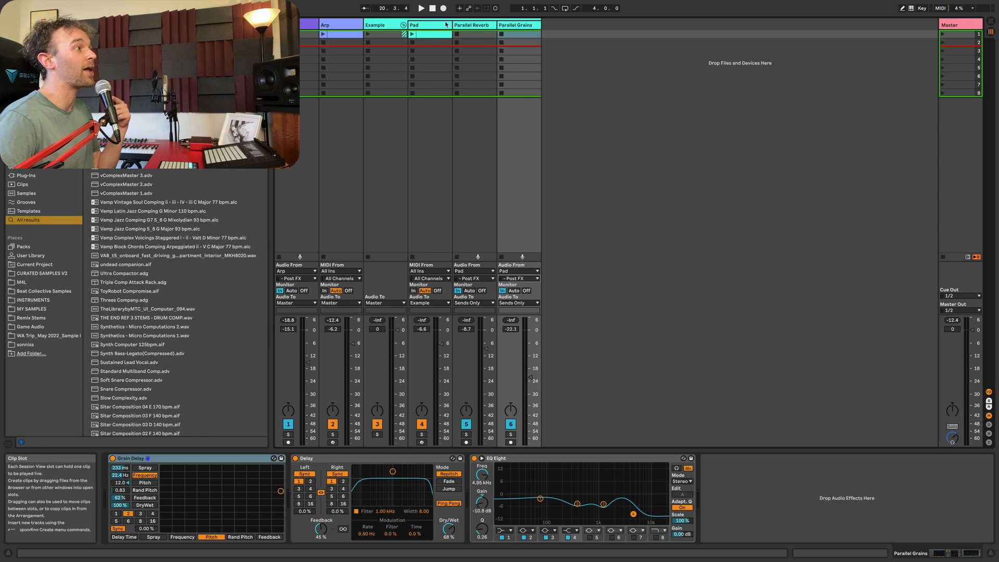
# Return to the Pad track's devices and show the Compressor in the Final Chain rack's Reverb chain.
pyautogui.click(431, 25)
pyautogui.hscroll(15, 659, 498)
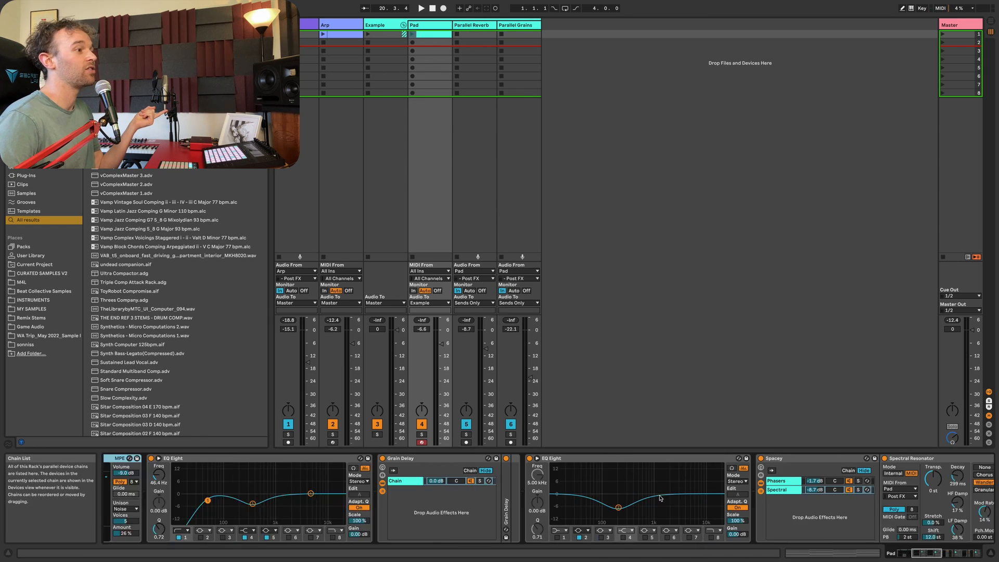
pyautogui.hscroll(5, 659, 498)
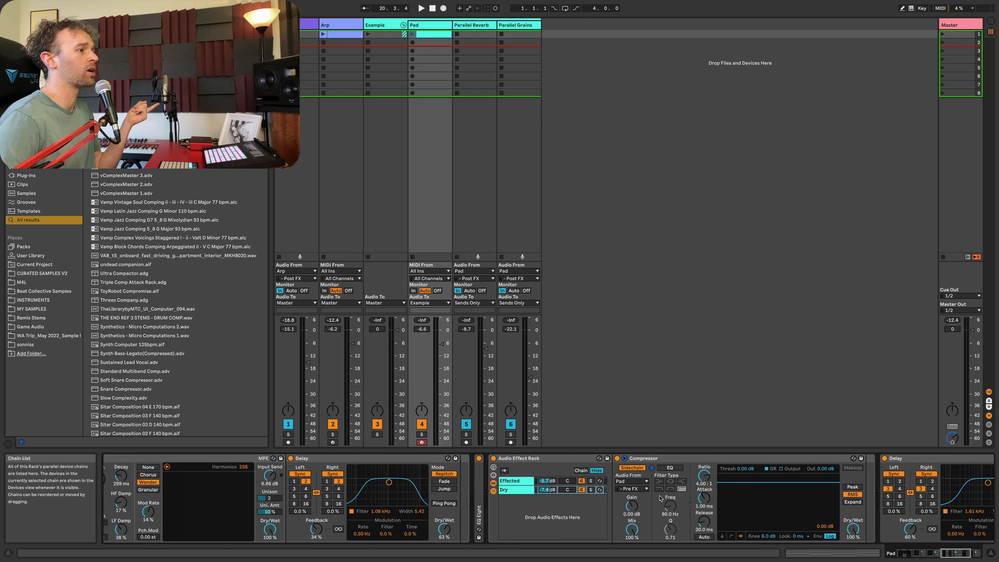
pyautogui.hscroll(5, 649, 497)
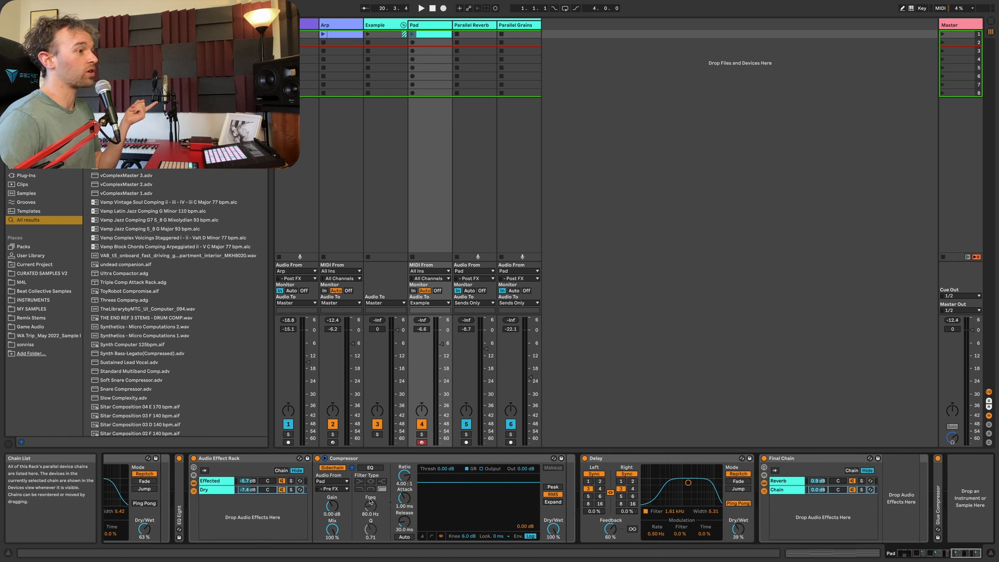
pyautogui.click(785, 481)
pyautogui.hscroll(5, 780, 504)
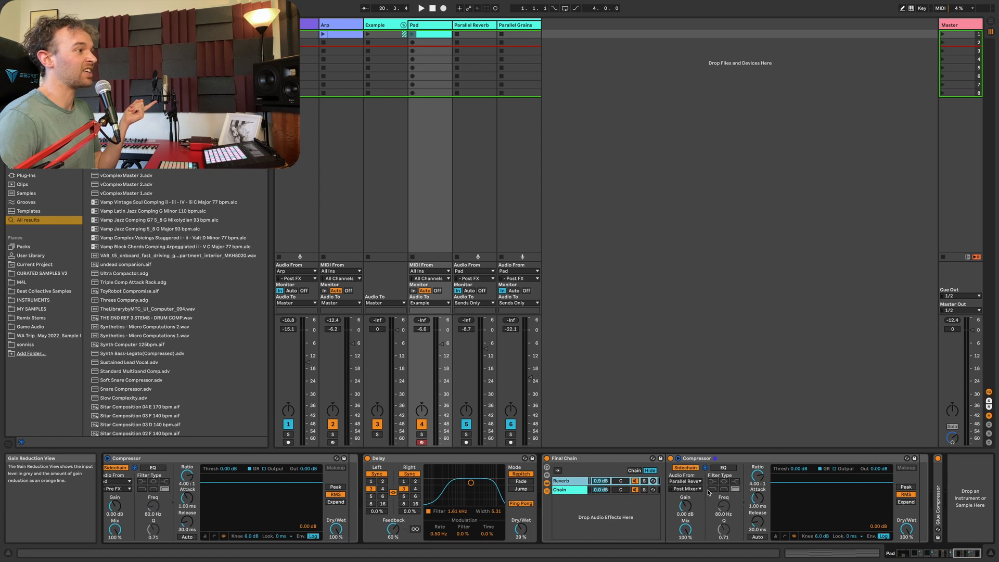
# Show the Effected chain of the Pad track's Audio Effect Rack and the Phasers chain of its Spacey rack.
pyautogui.hscroll(-10, 676, 493)
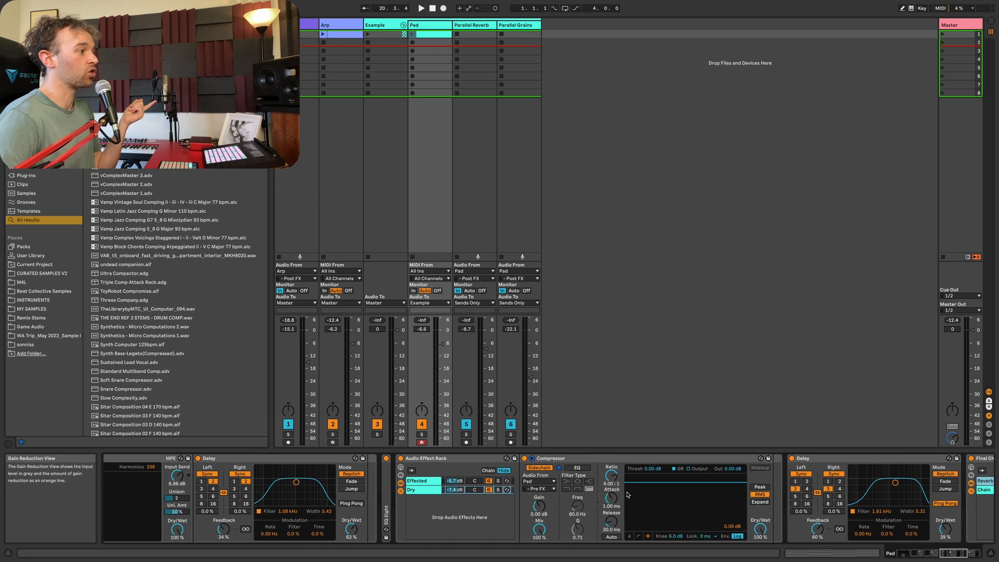
pyautogui.hscroll(-15, 419, 481)
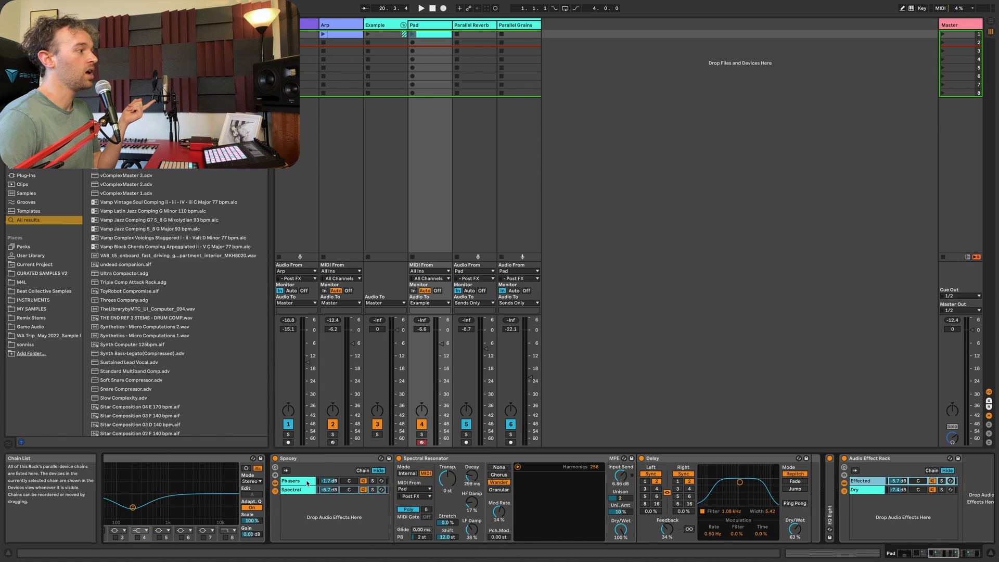
pyautogui.hscroll(-15, 307, 482)
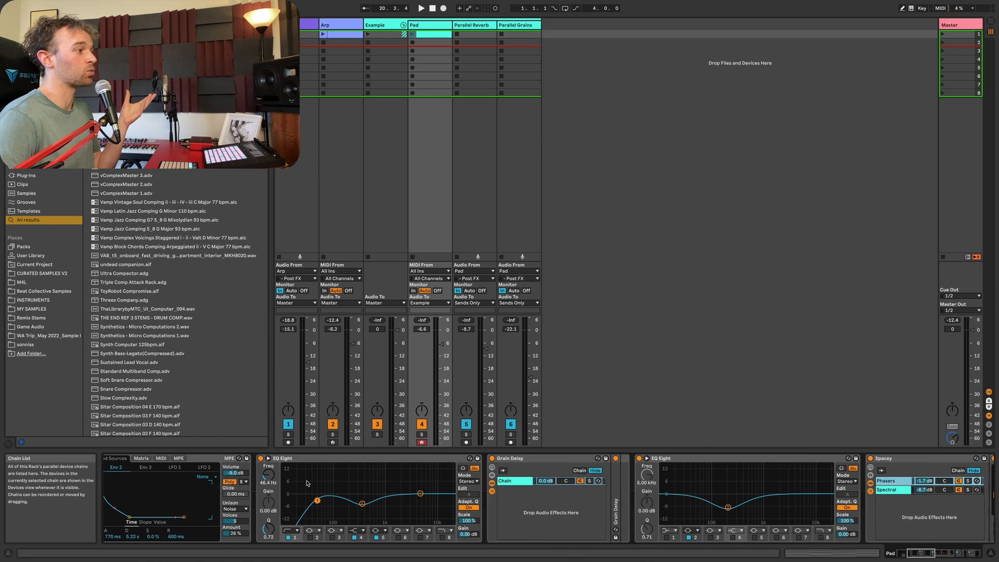
pyautogui.hscroll(-1, 307, 482)
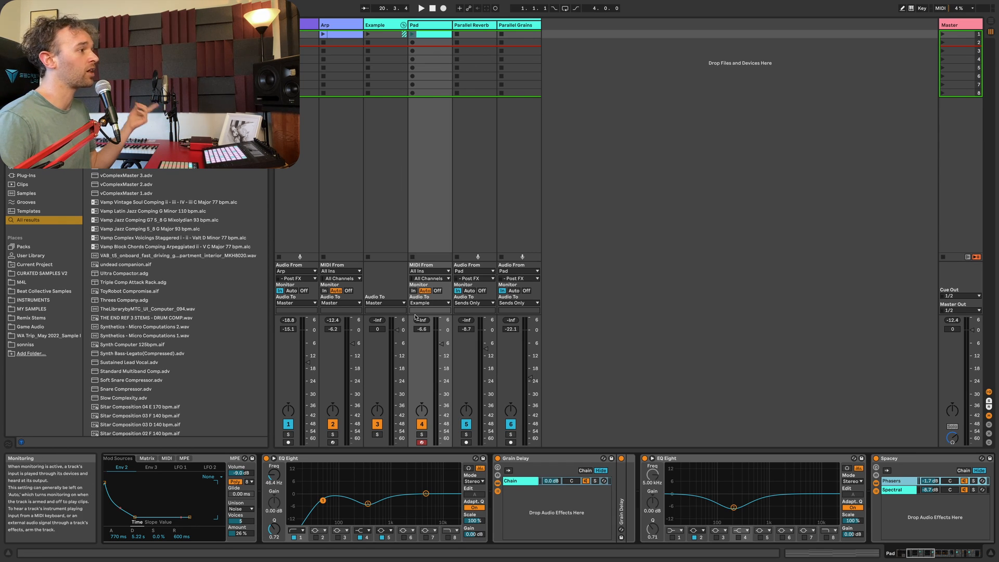
pyautogui.hscroll(5, 597, 484)
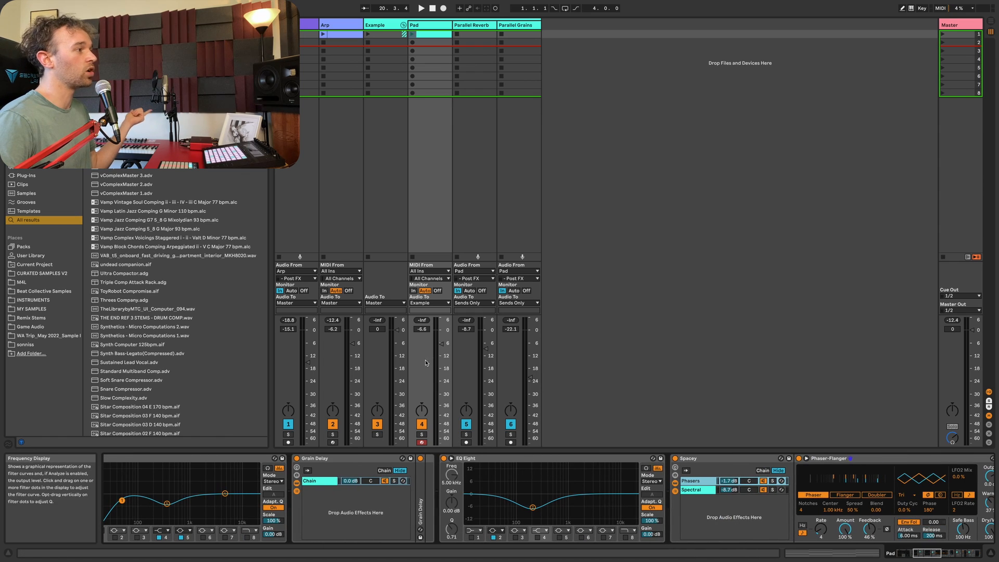
# Play the first Pad clip and examine the Phaser-Flanger and Shifter devices in the Spacey rack's Phasers chain.
pyautogui.click(413, 34)
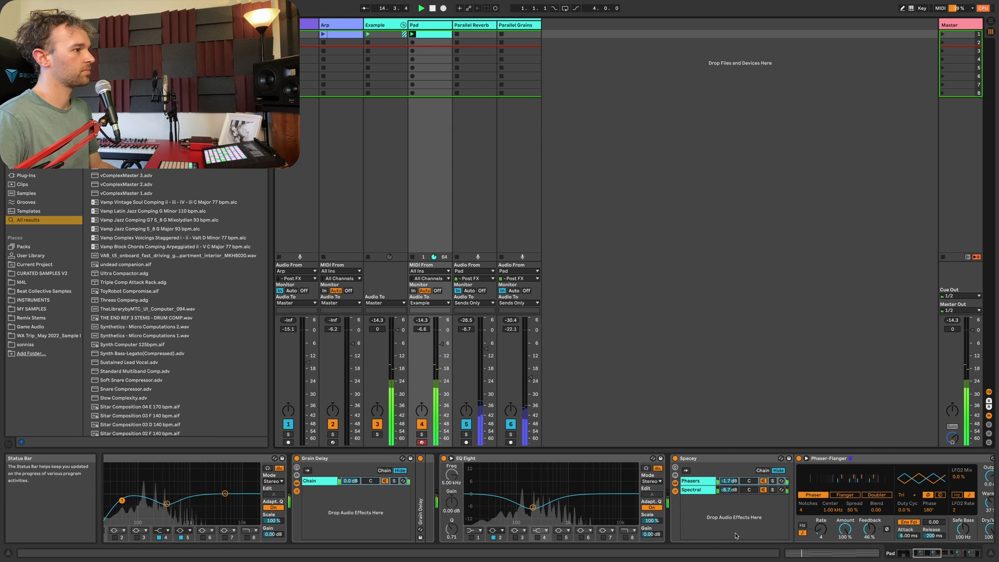
pyautogui.hscroll(4, 725, 512)
pyautogui.hscroll(3, 725, 512)
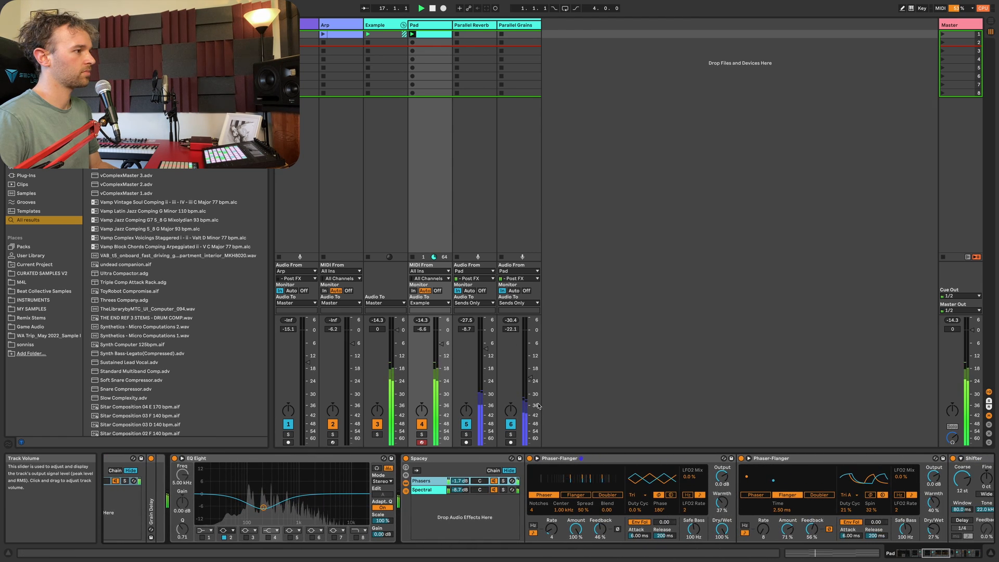
pyautogui.hscroll(4, 459, 494)
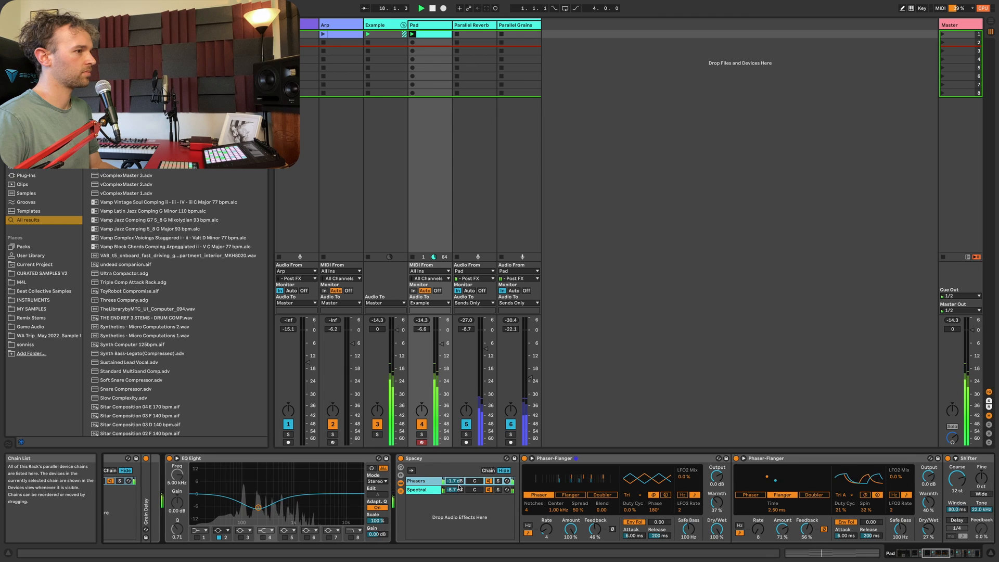
pyautogui.hscroll(5, 459, 488)
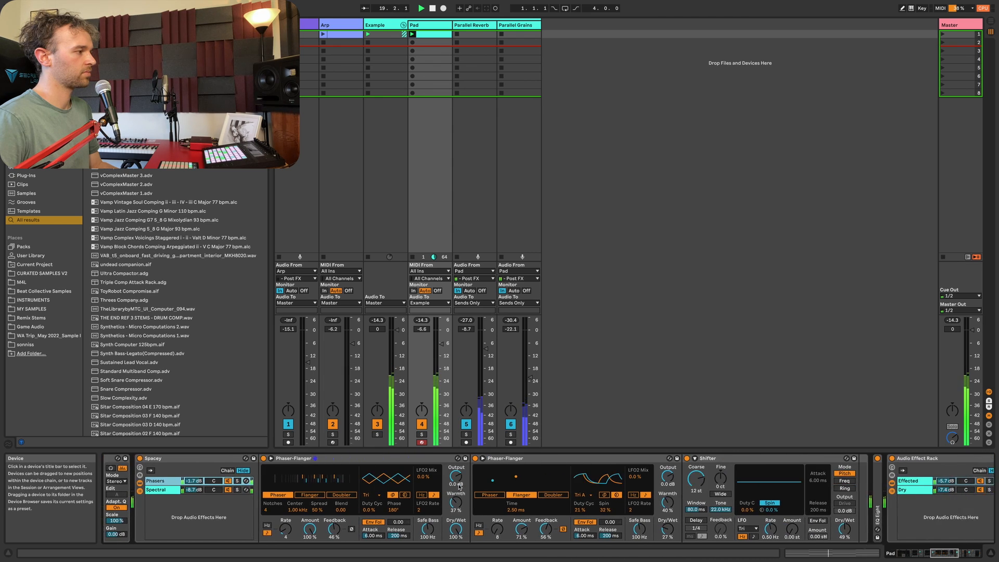
pyautogui.hscroll(5, 459, 486)
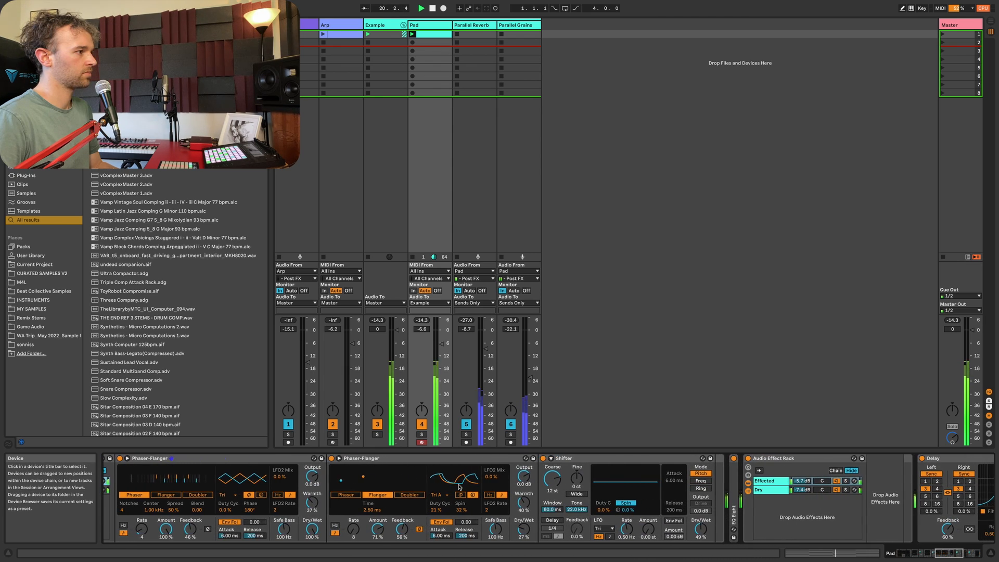
pyautogui.hscroll(3, 459, 487)
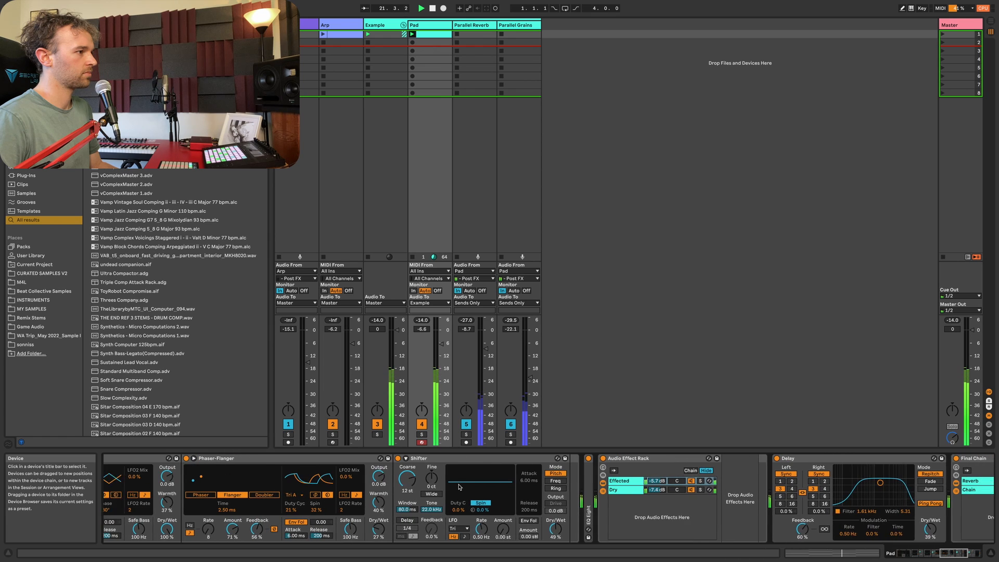
pyautogui.click(556, 491)
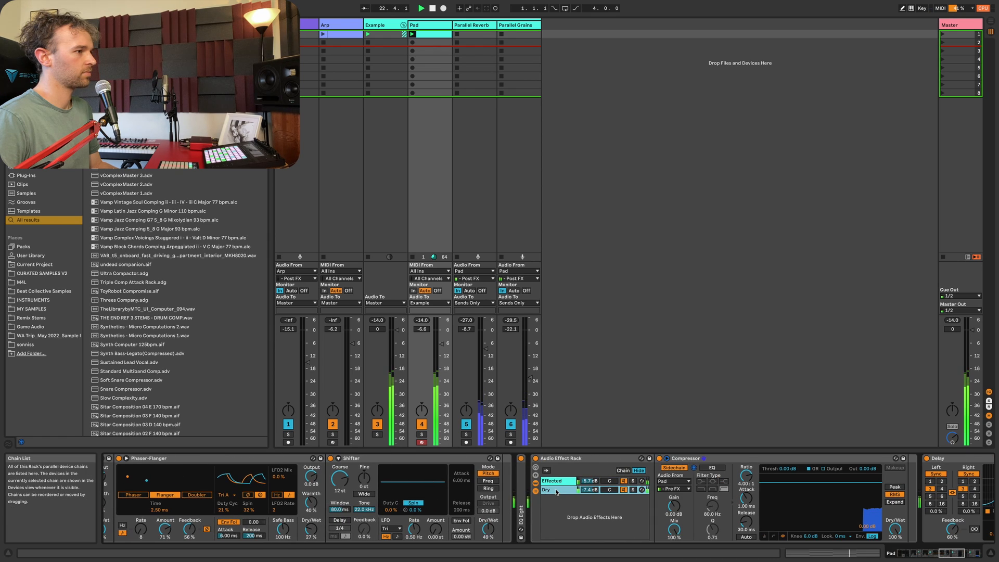
pyautogui.hscroll(3, 555, 492)
pyautogui.hscroll(3, 555, 492)
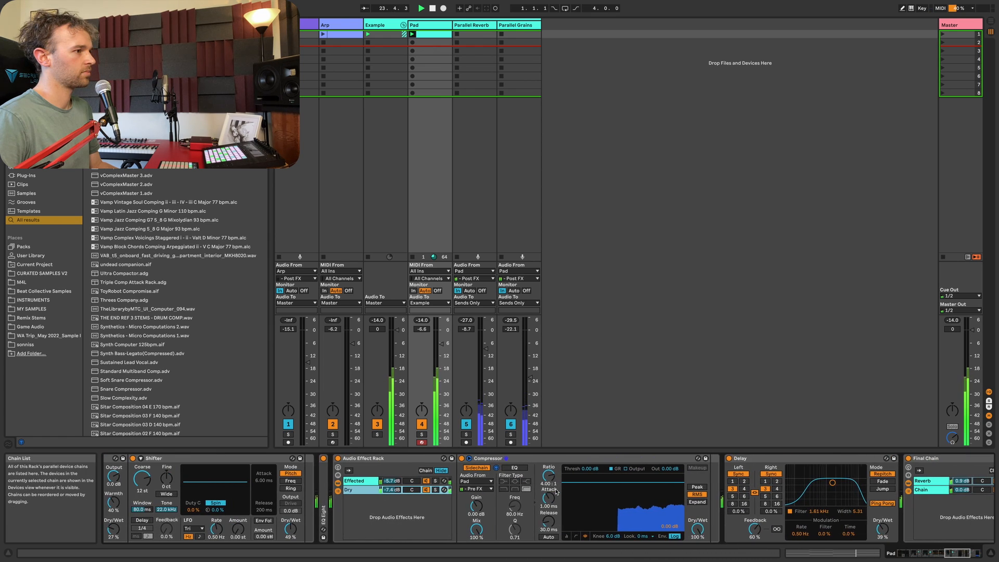
pyautogui.hscroll(5, 555, 492)
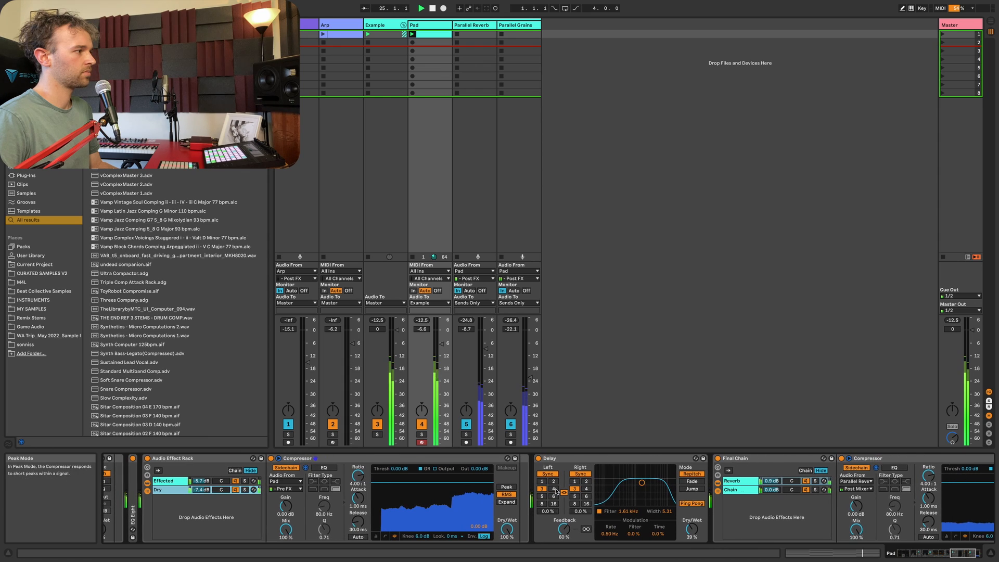
pyautogui.hscroll(5, 556, 492)
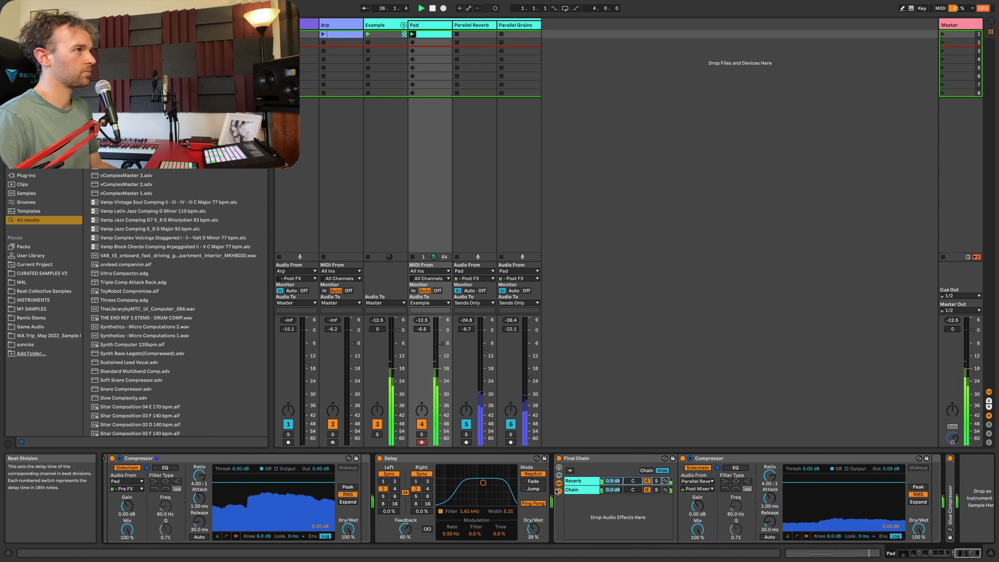
pyautogui.doubleClick(937, 500)
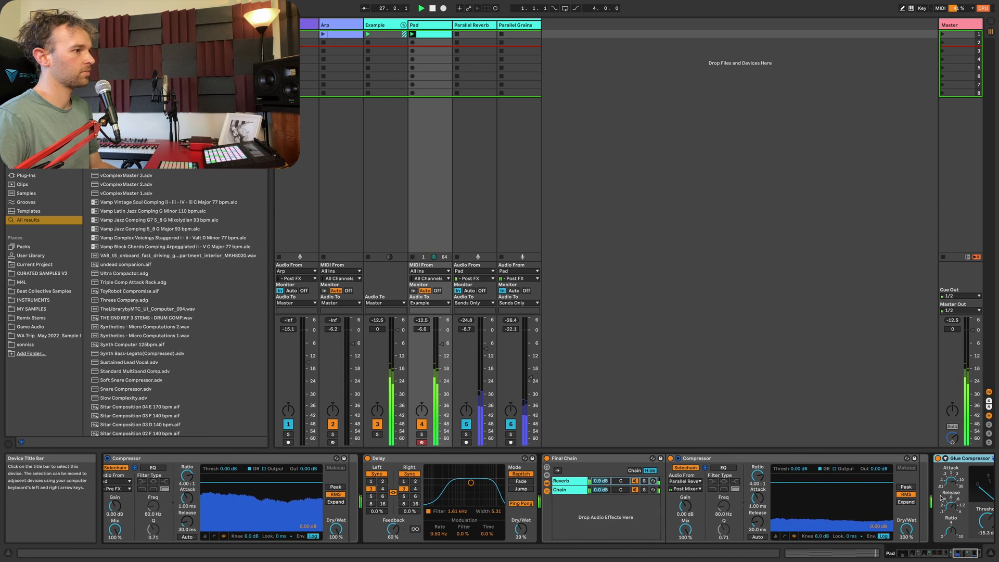